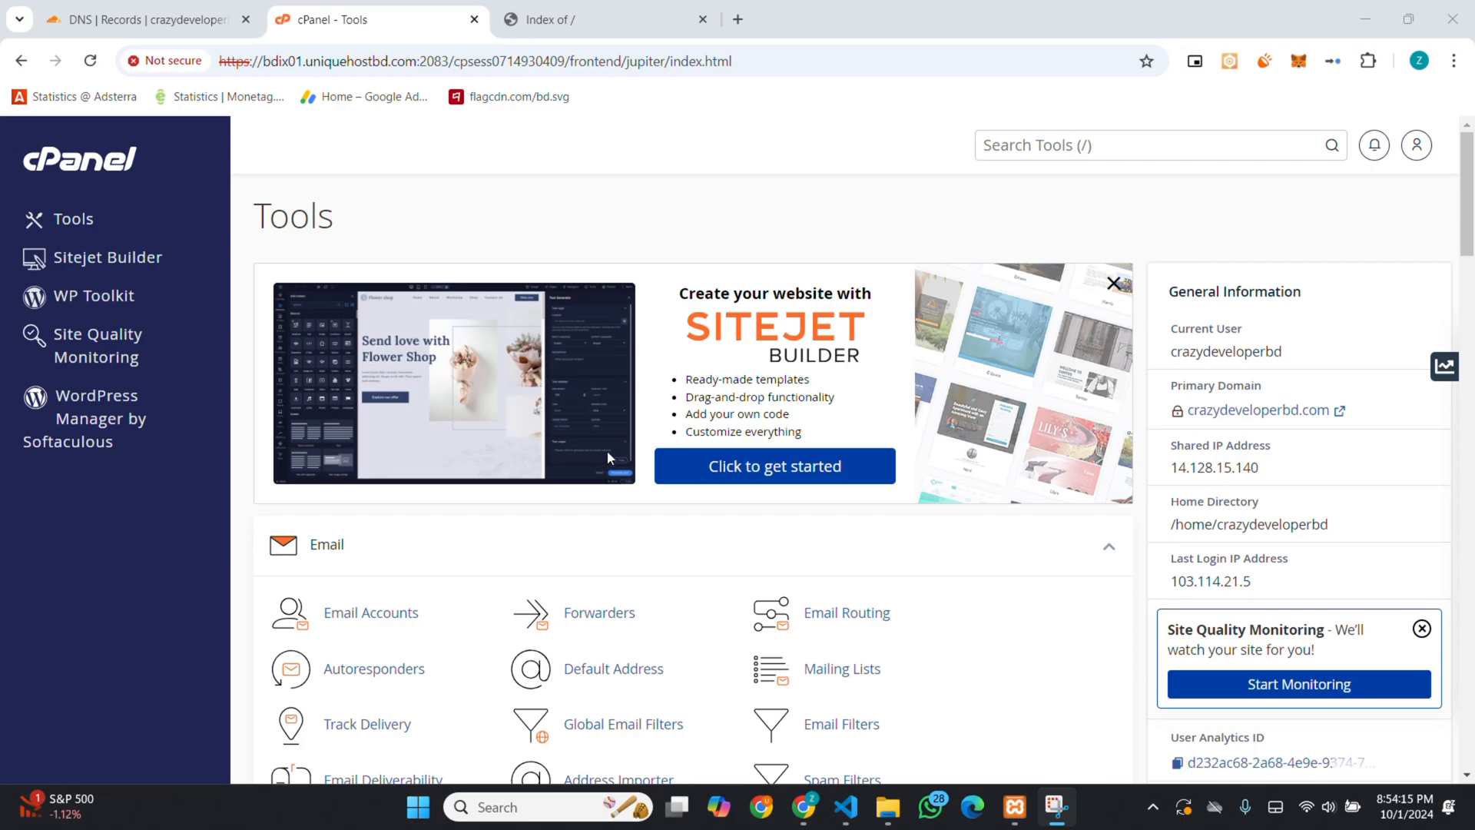
pyautogui.scroll(-5, 607, 451)
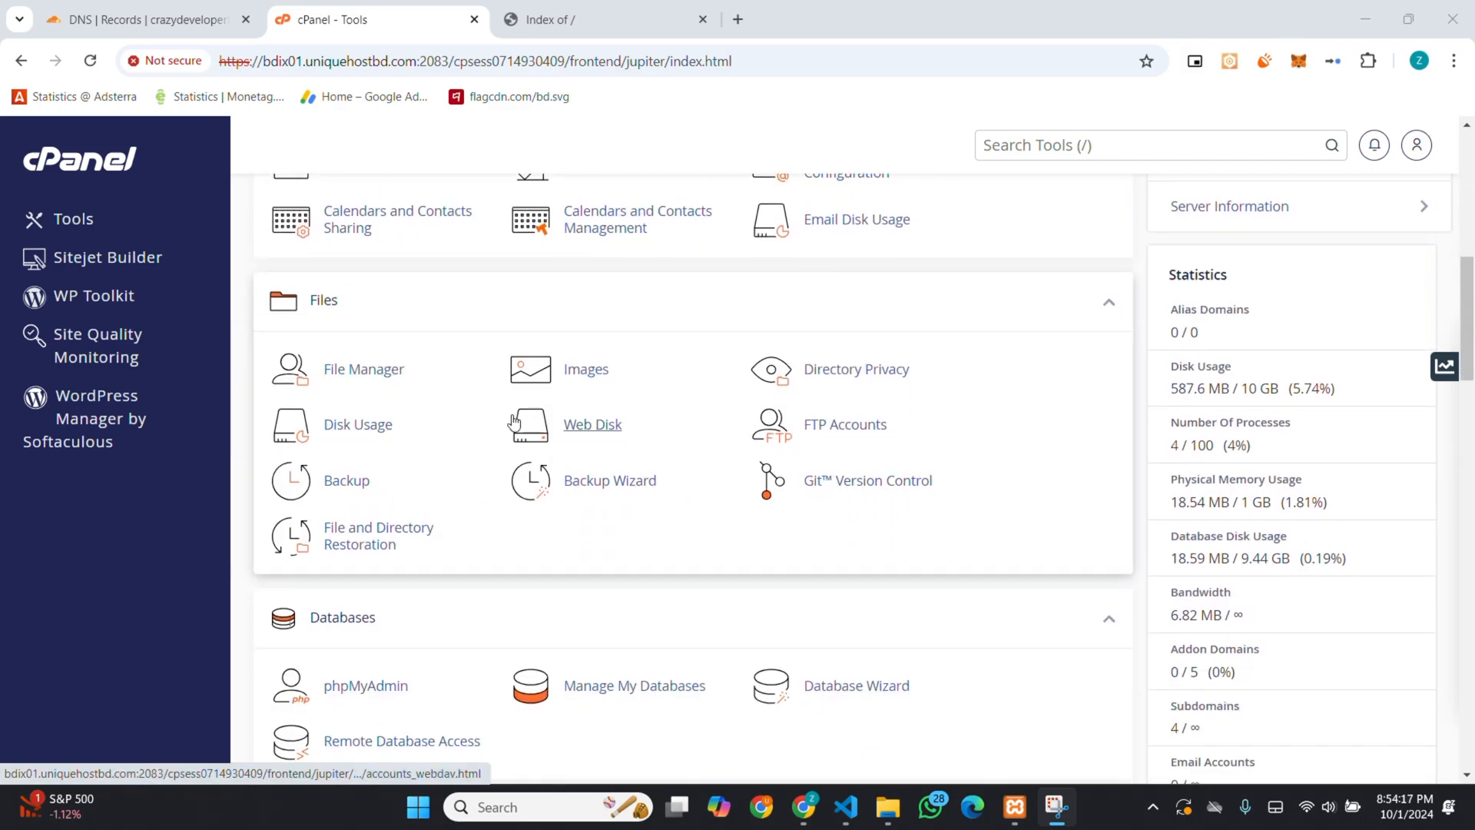
# - Browse File Manager to the whmcs.crazydeveloperbd.com folder and confirm the subdomain site is still empty
pyautogui.click(396, 372)
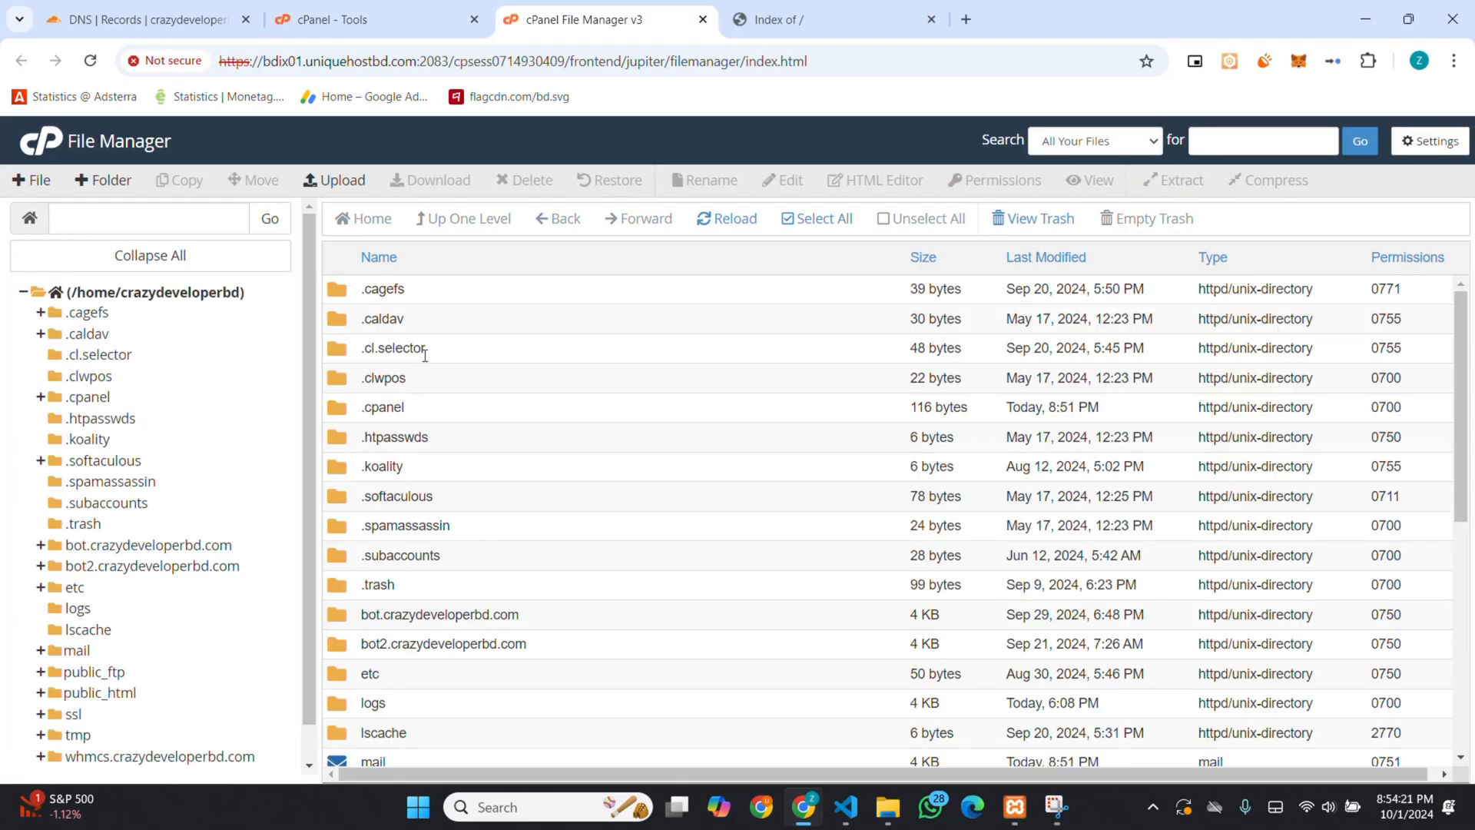
pyautogui.scroll(-3, 503, 504)
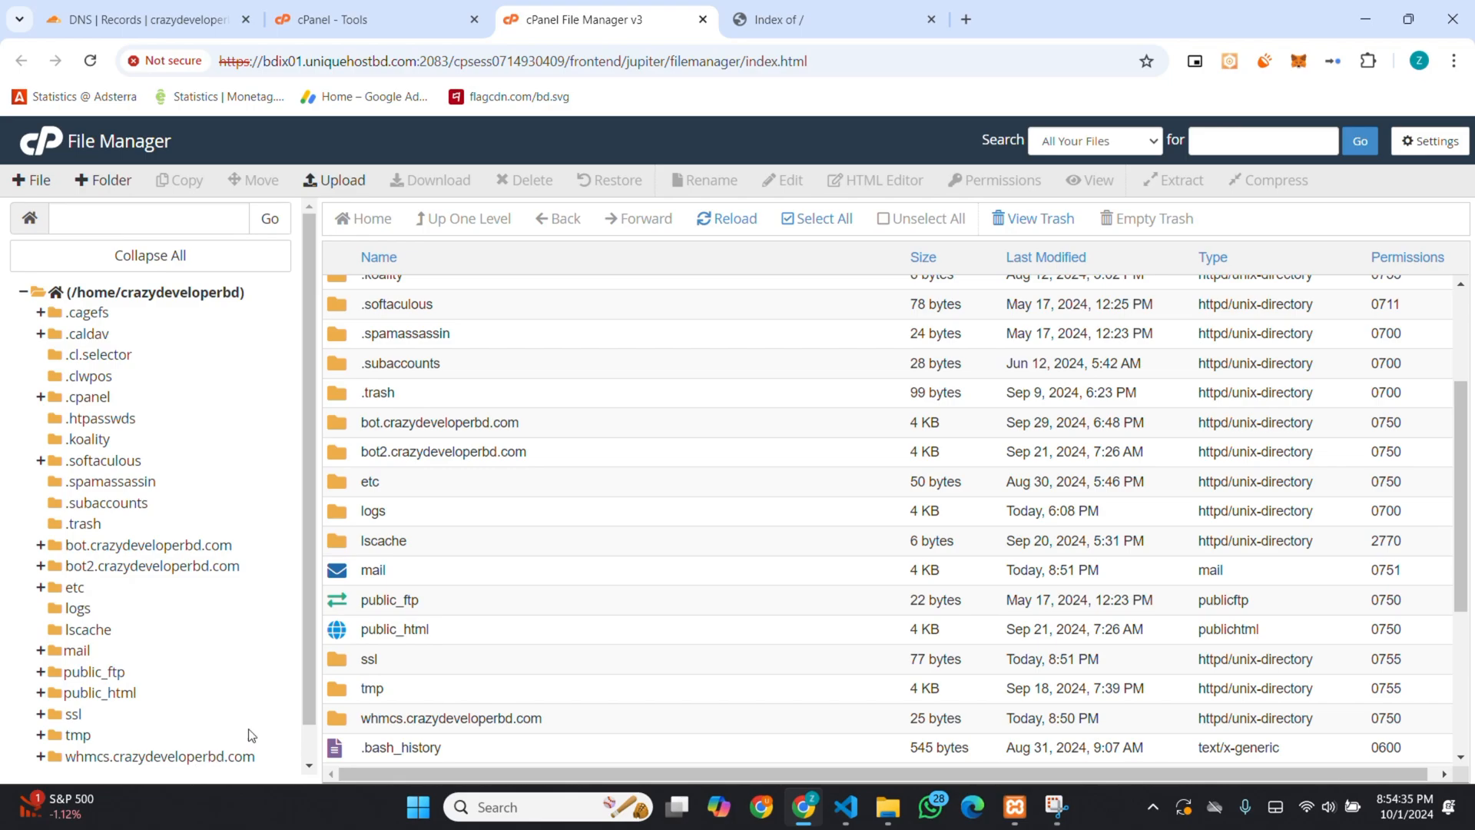
pyautogui.click(208, 757)
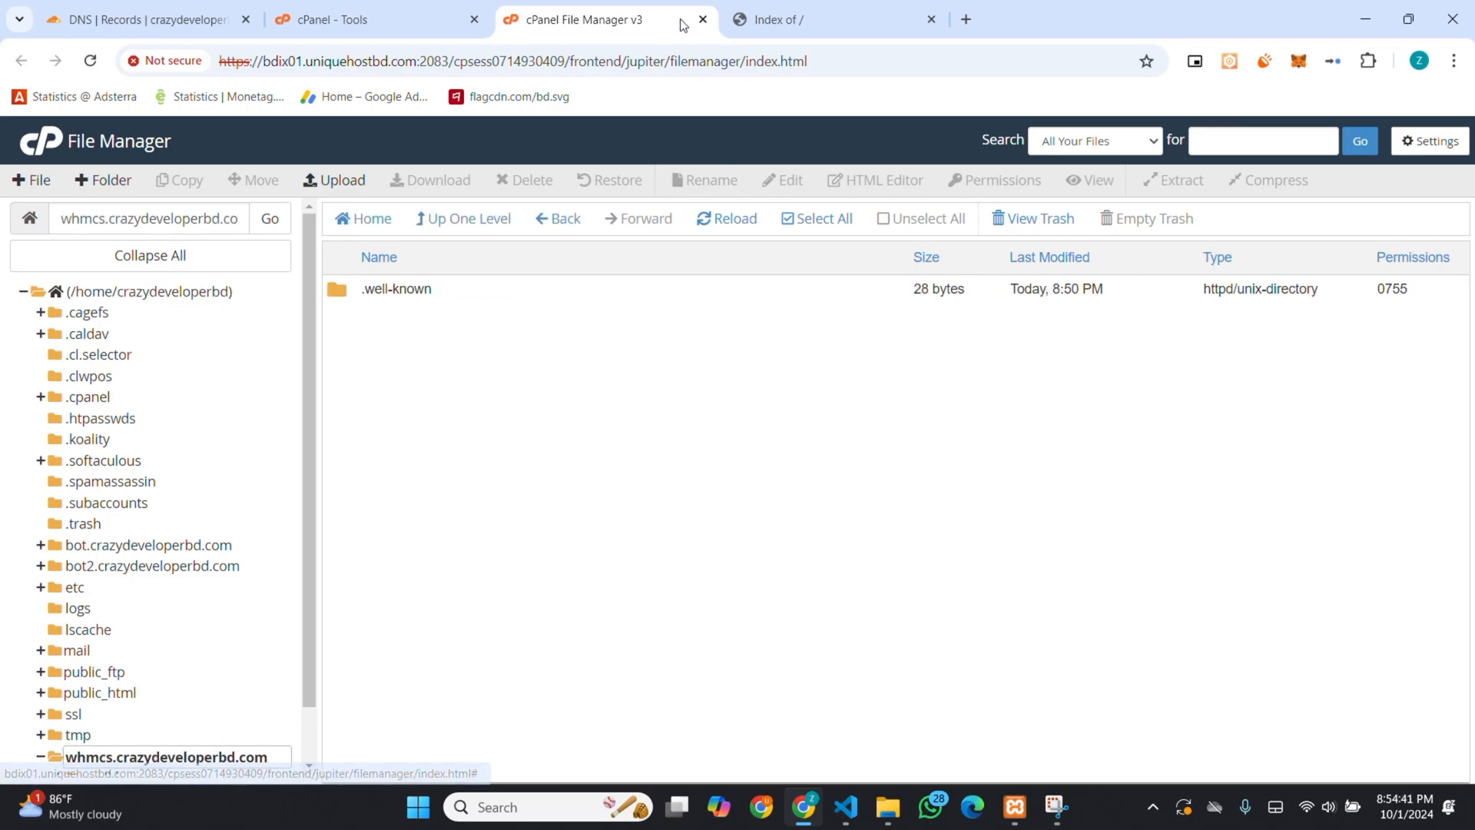
pyautogui.click(880, 8)
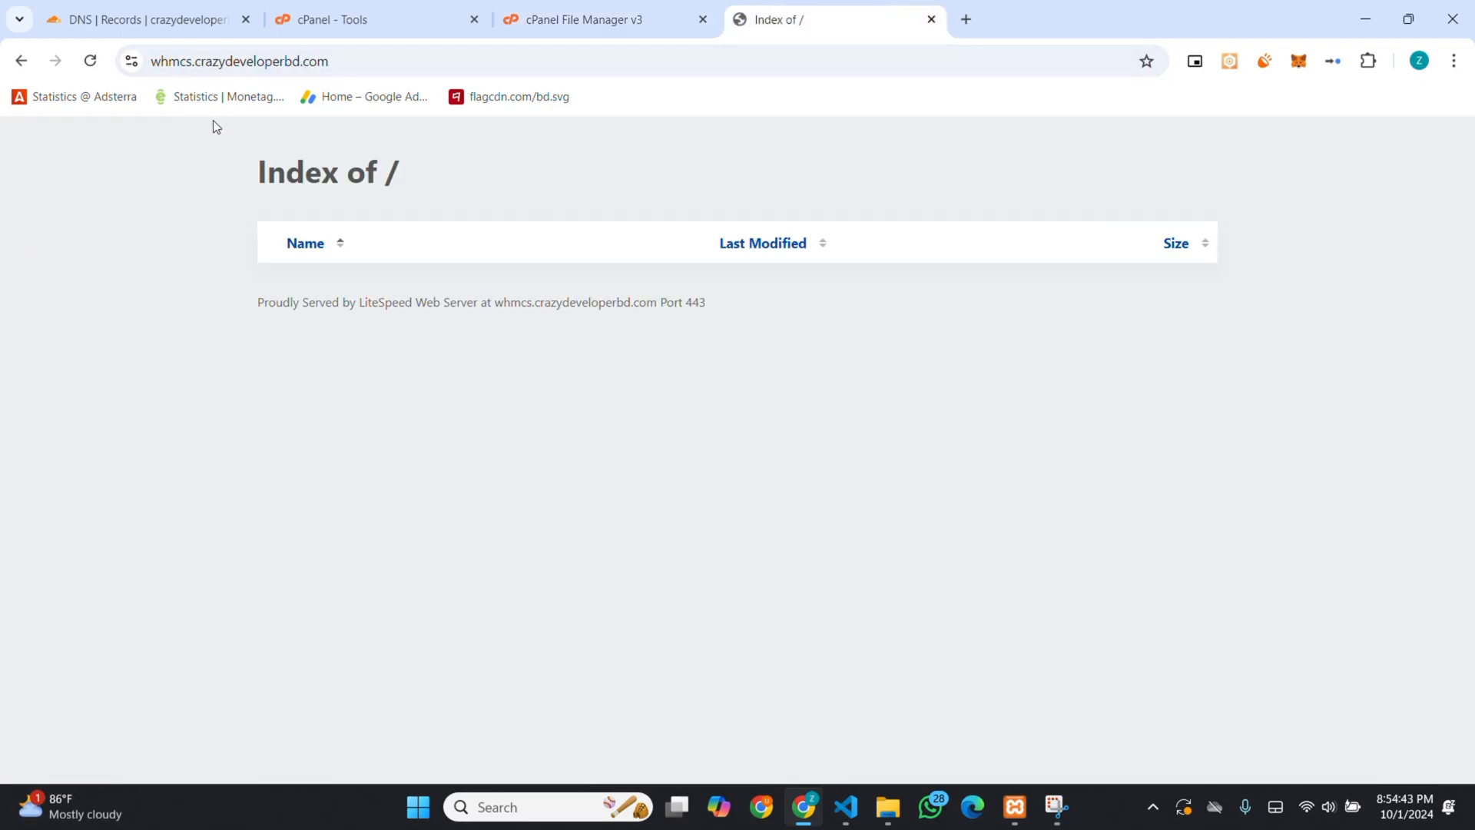
pyautogui.click(93, 61)
pyautogui.click(98, 64)
pyautogui.click(555, 19)
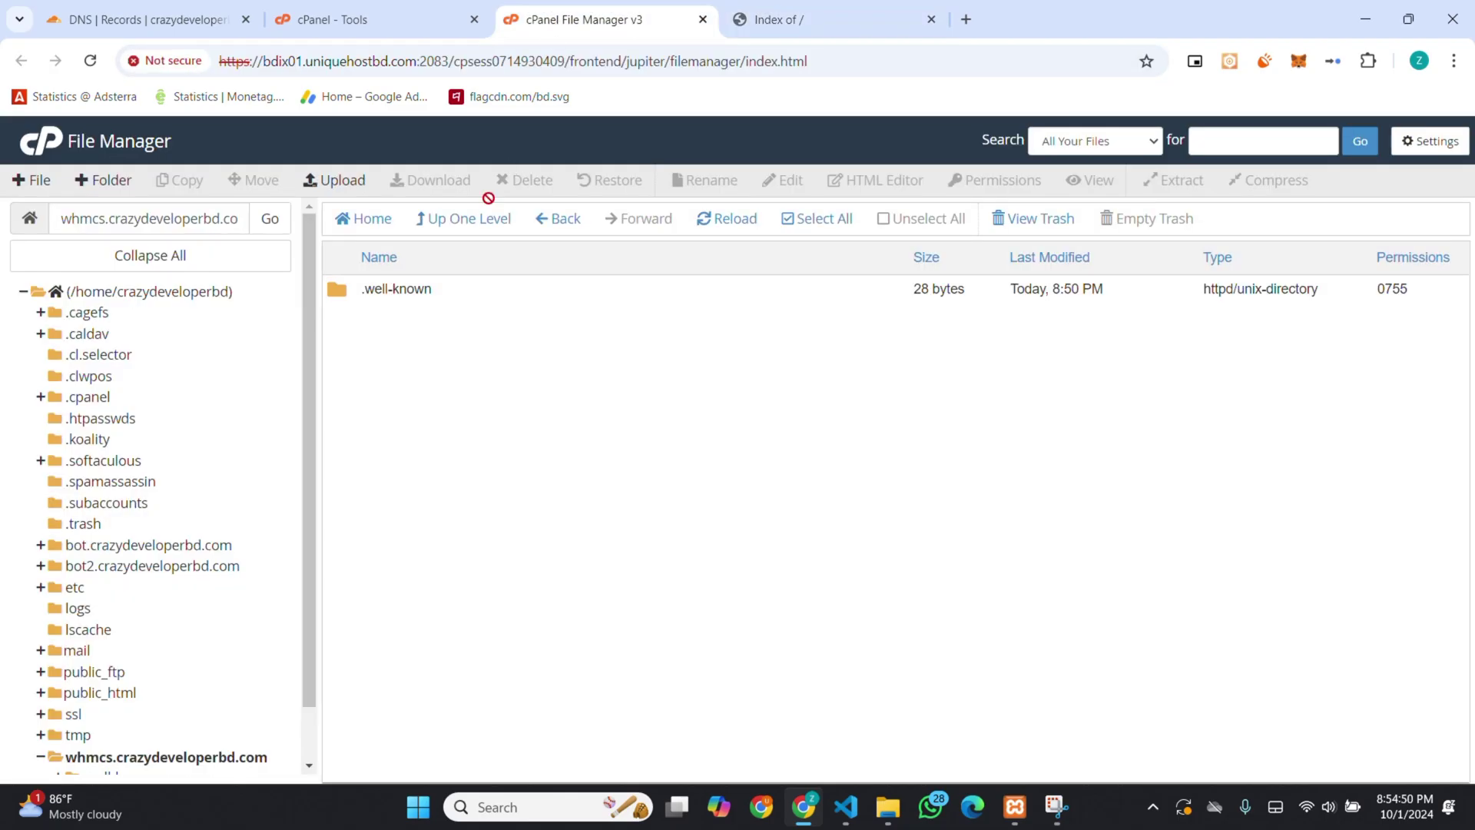
# - Upload whmcs-8.9.0.zip from Documents > whmcs into the subdomain folder
pyautogui.click(343, 185)
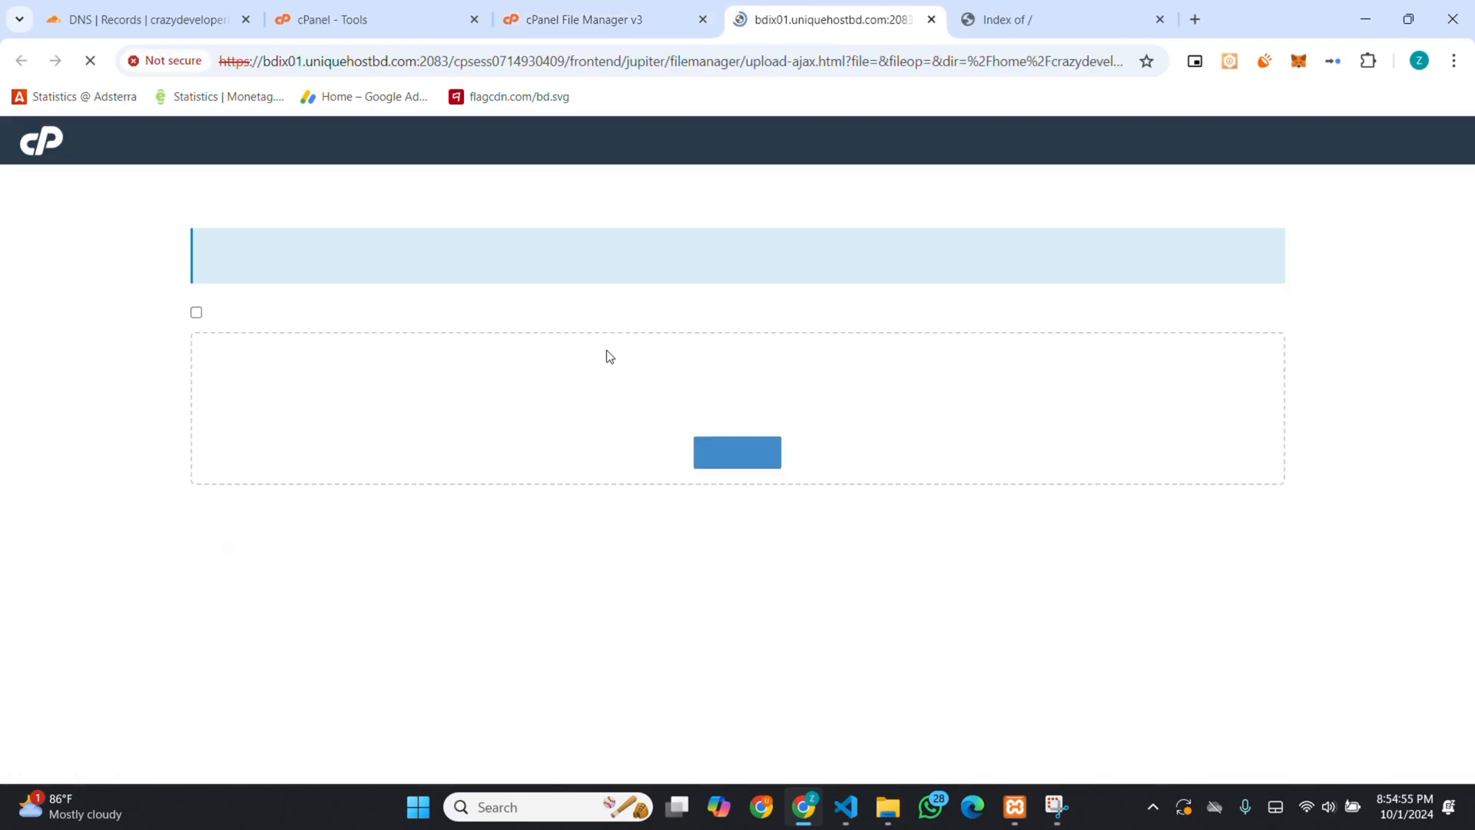
pyautogui.click(737, 452)
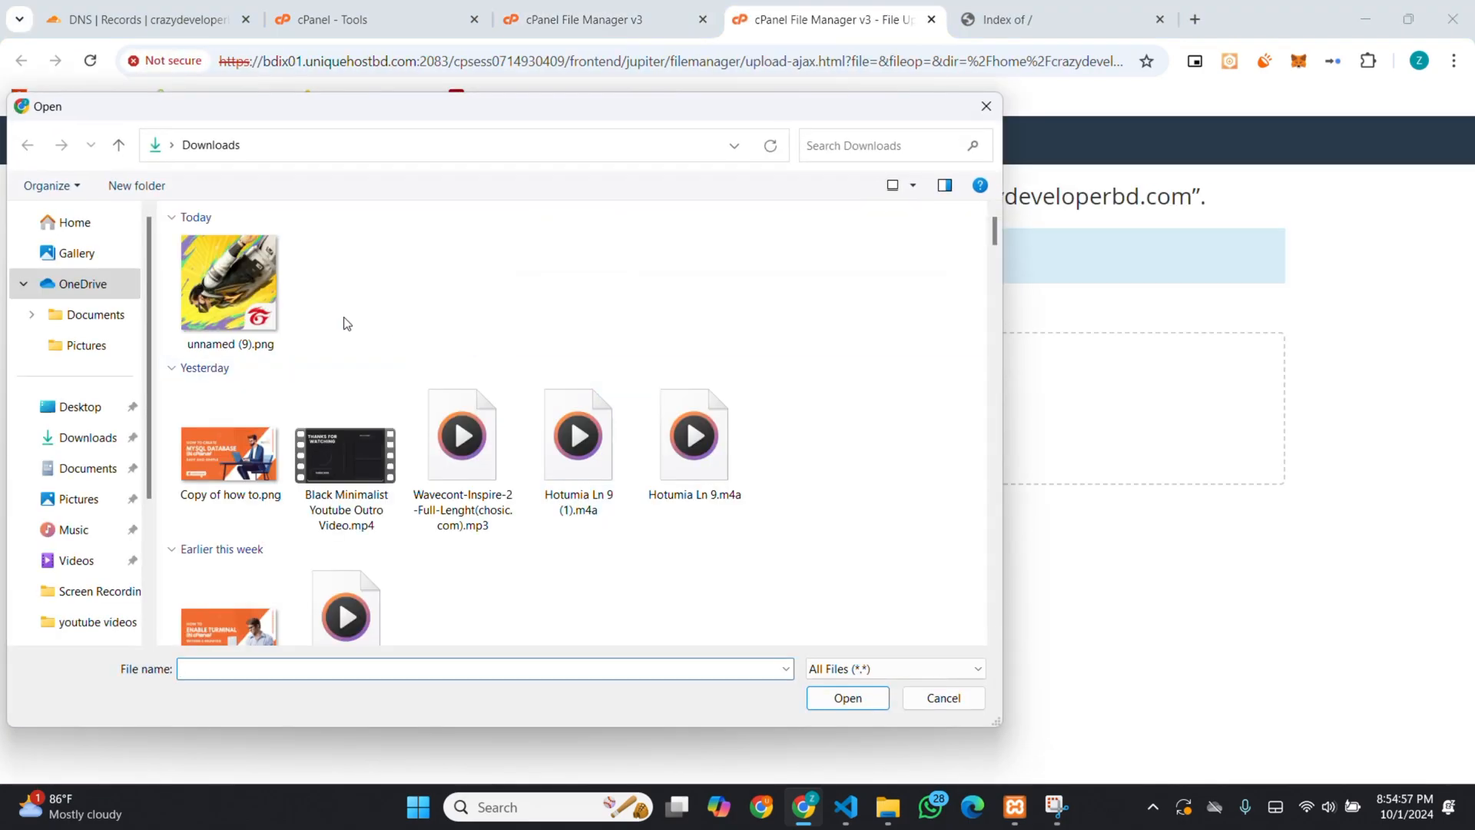
pyautogui.scroll(-1, 103, 573)
pyautogui.scroll(-1, 100, 507)
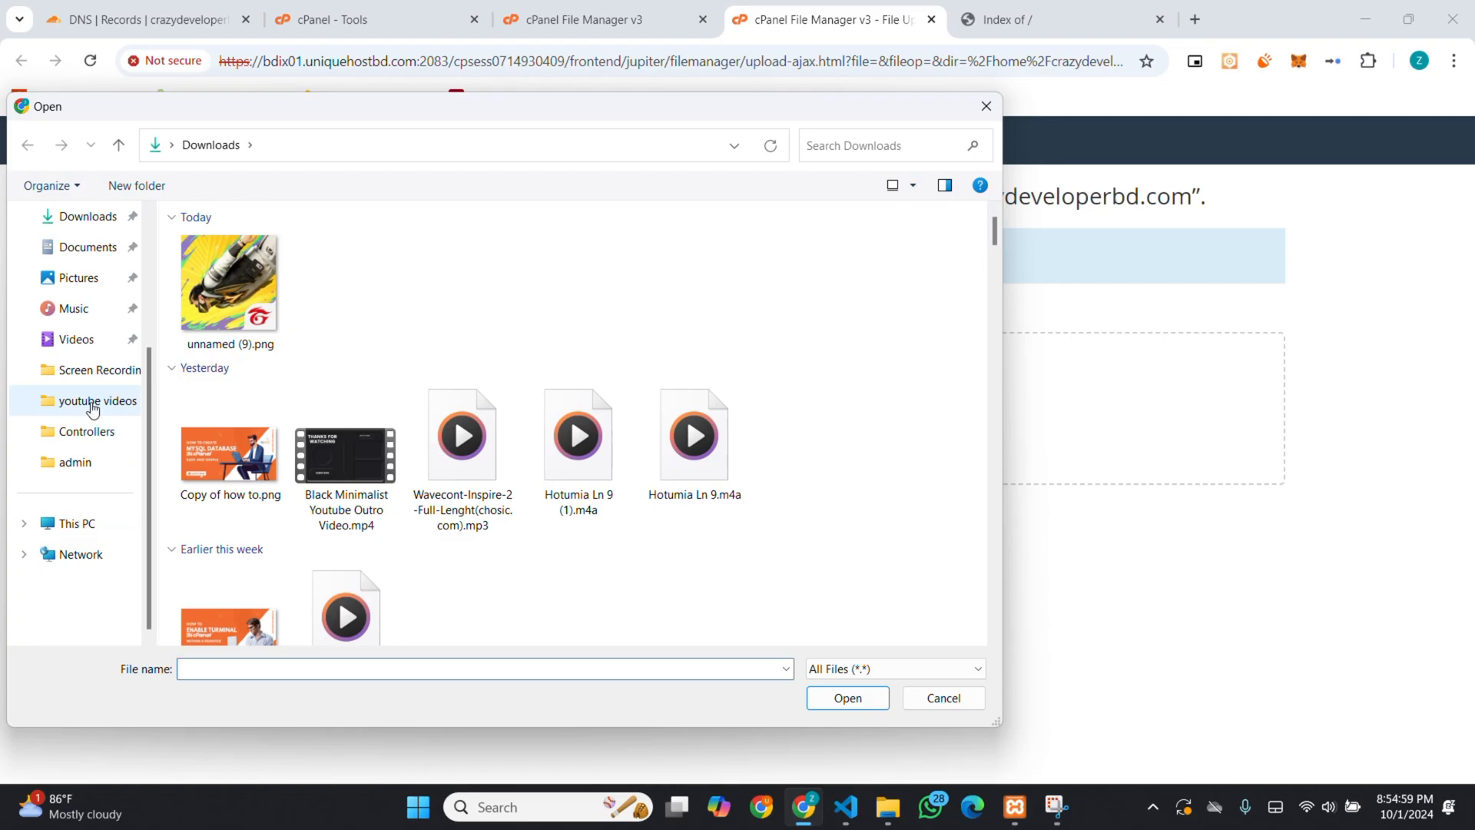
pyautogui.scroll(3, 92, 427)
pyautogui.click(91, 440)
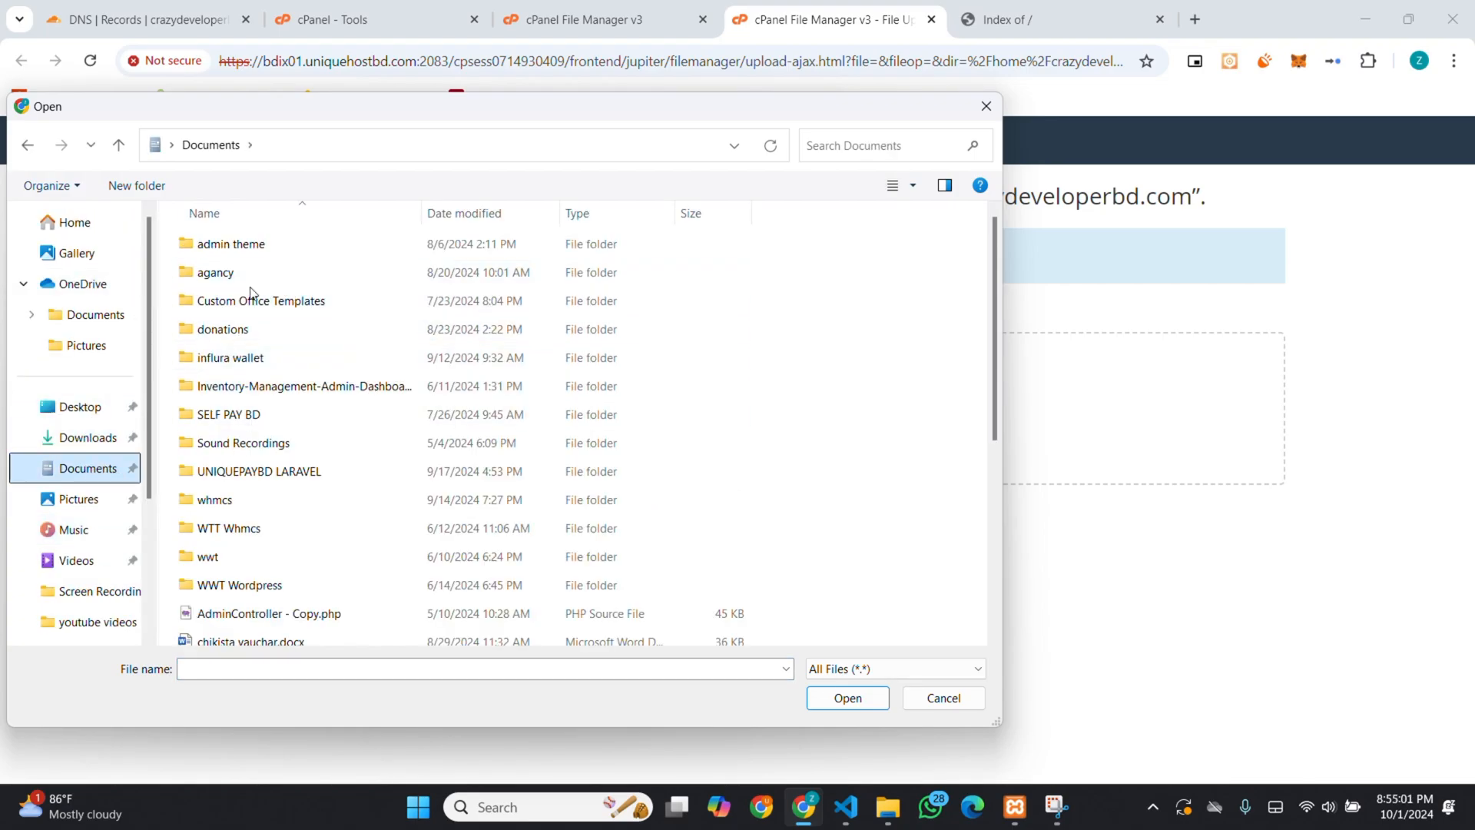
pyautogui.doubleClick(260, 504)
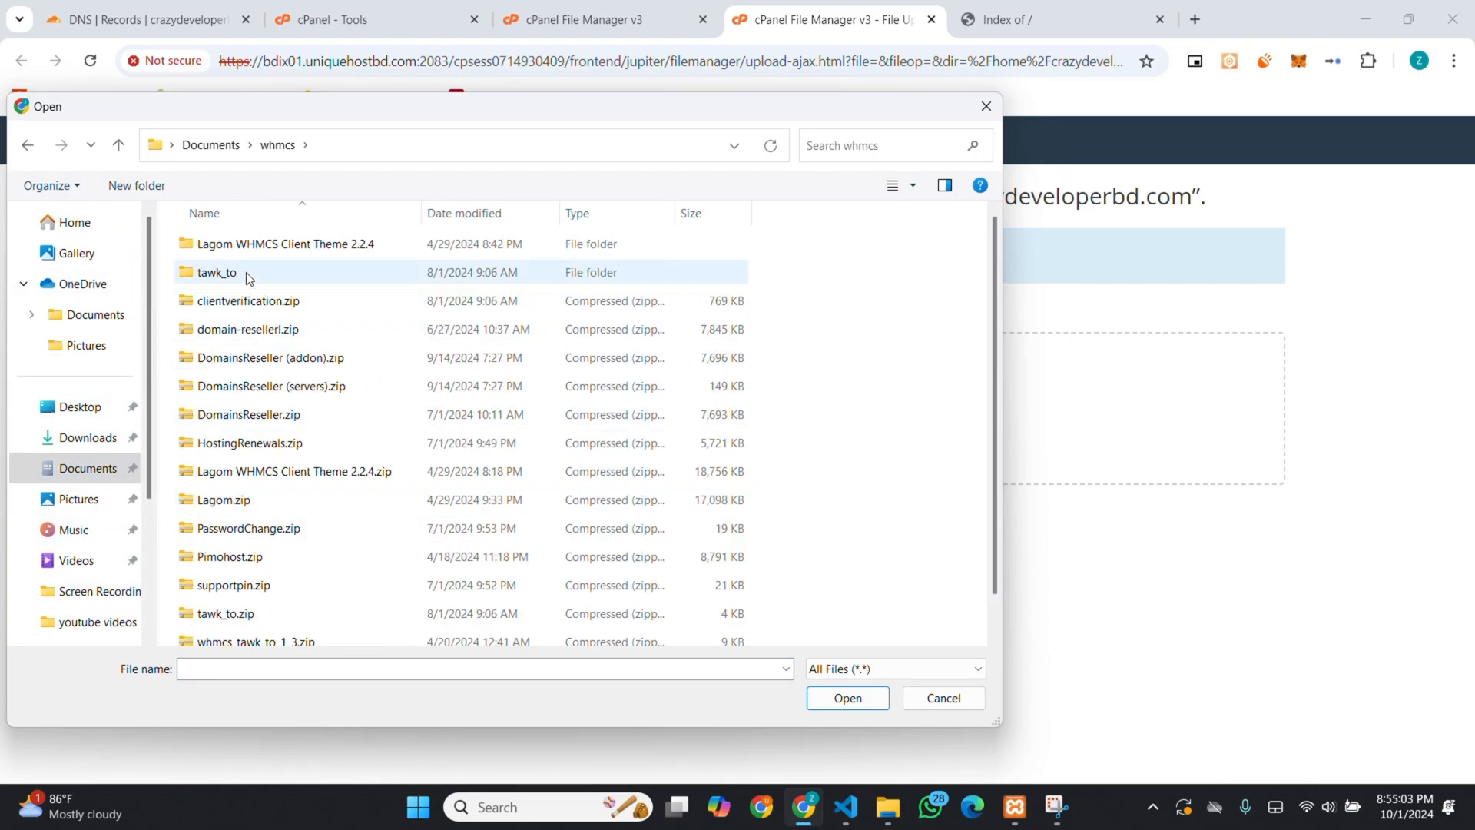
pyautogui.scroll(-2, 280, 543)
pyautogui.doubleClick(271, 638)
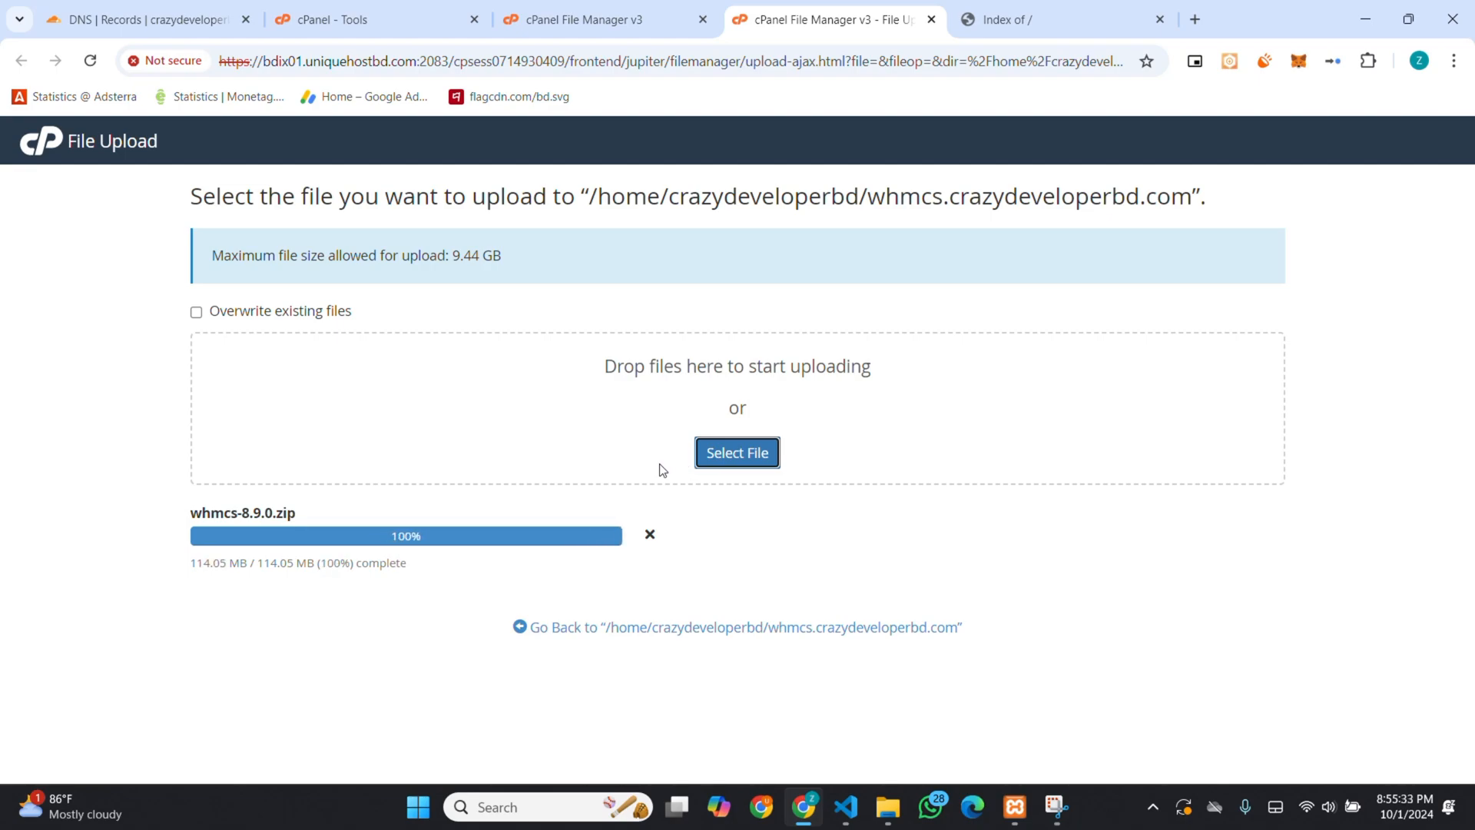
# - Extract whmcs-8.9.0.zip into the whmcs.crazydeveloperbd.com folder
pyautogui.click(626, 629)
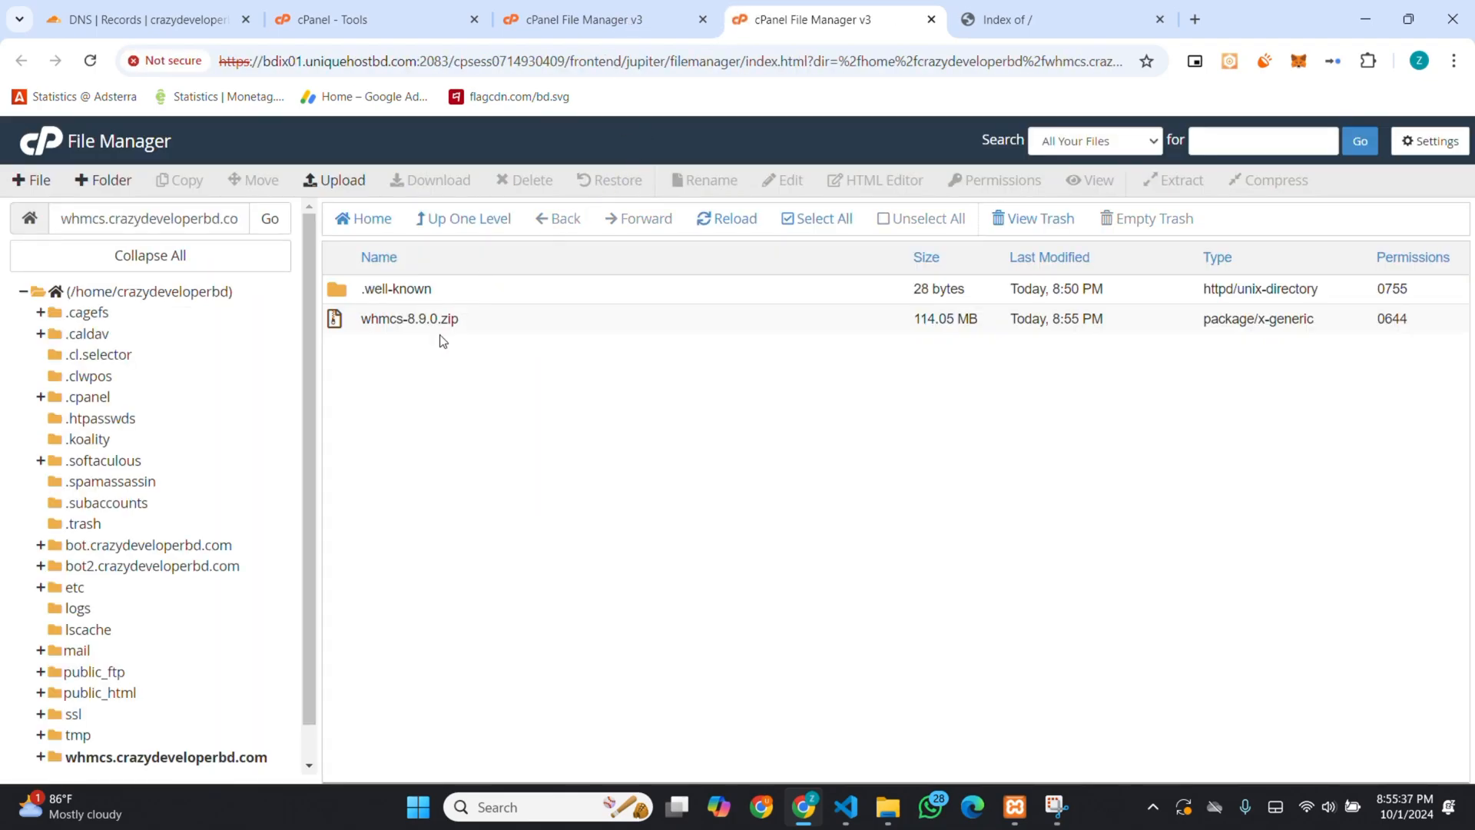
pyautogui.rightClick(440, 318)
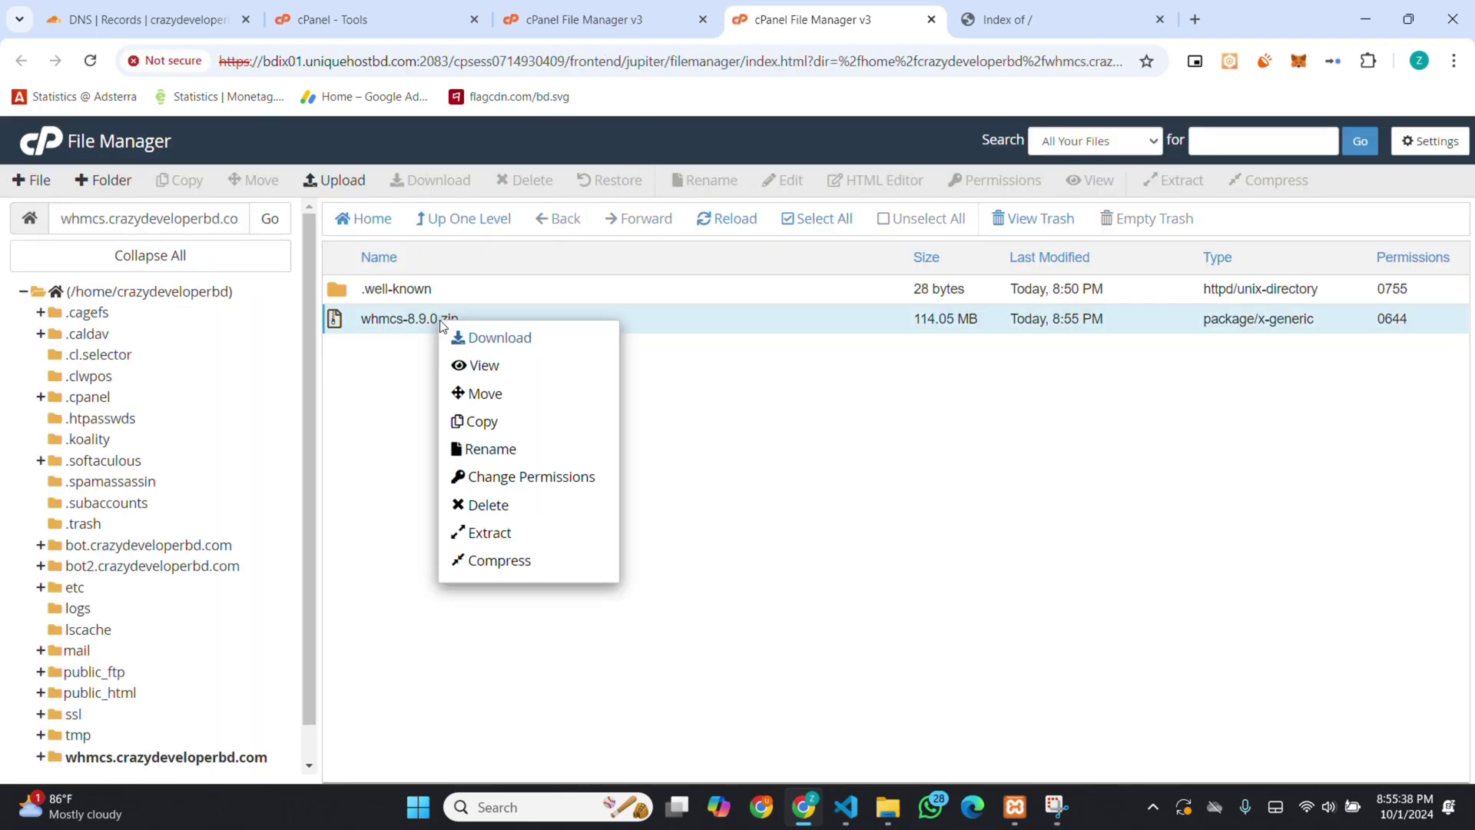
pyautogui.click(498, 534)
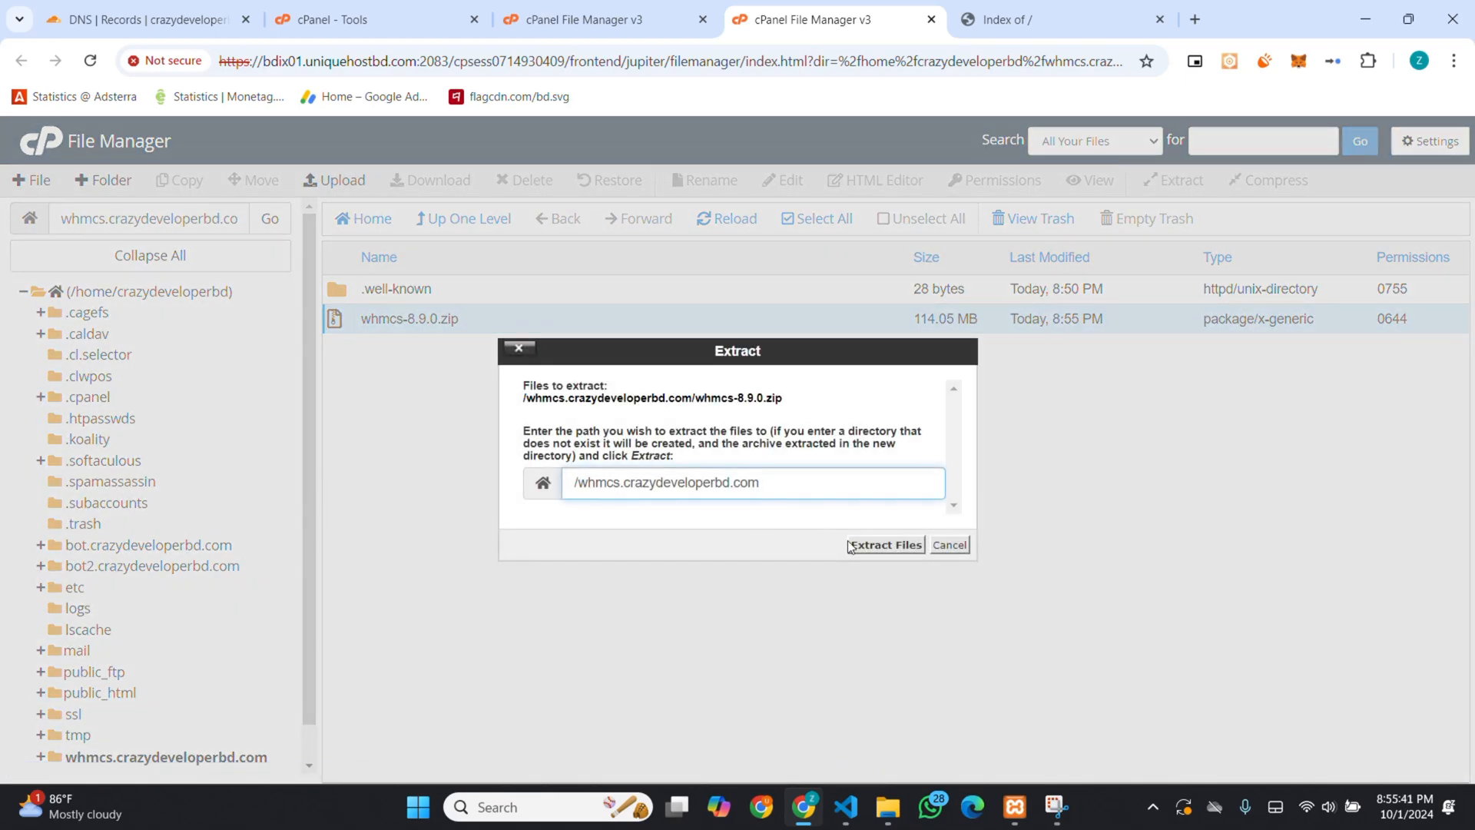
pyautogui.click(883, 545)
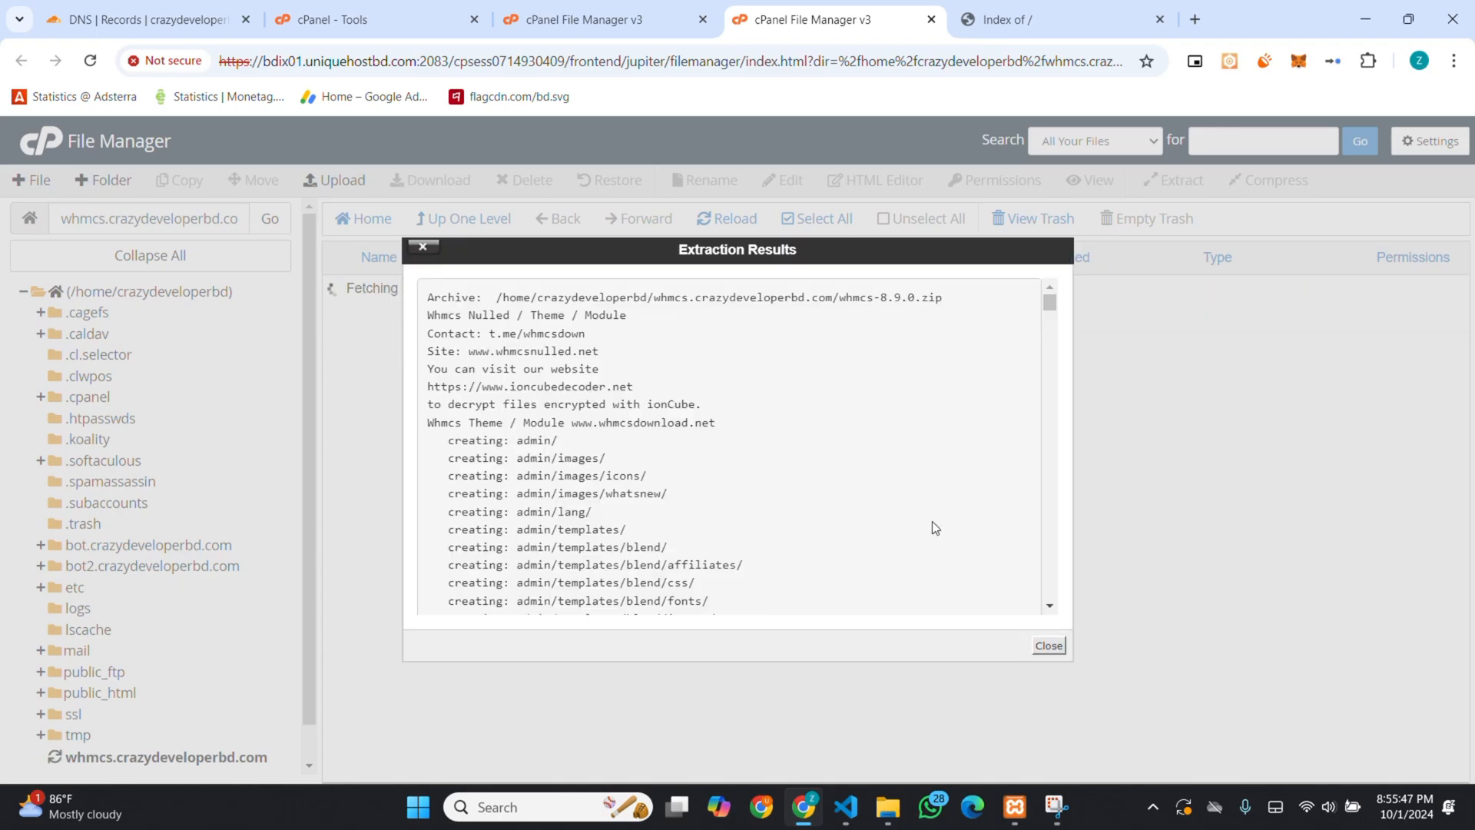
pyautogui.click(1051, 647)
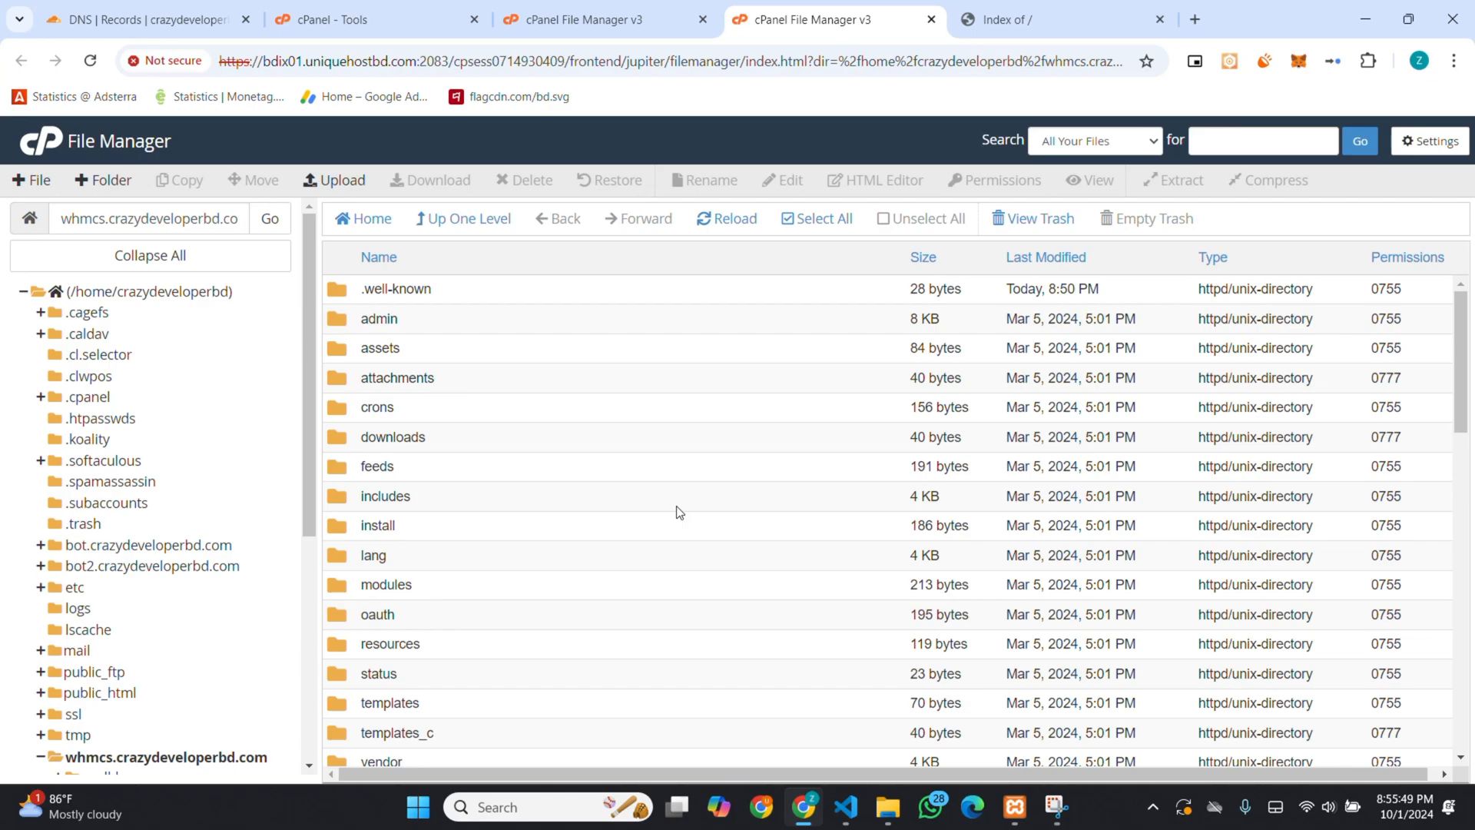
pyautogui.scroll(-10, 627, 376)
pyautogui.scroll(-10, 628, 376)
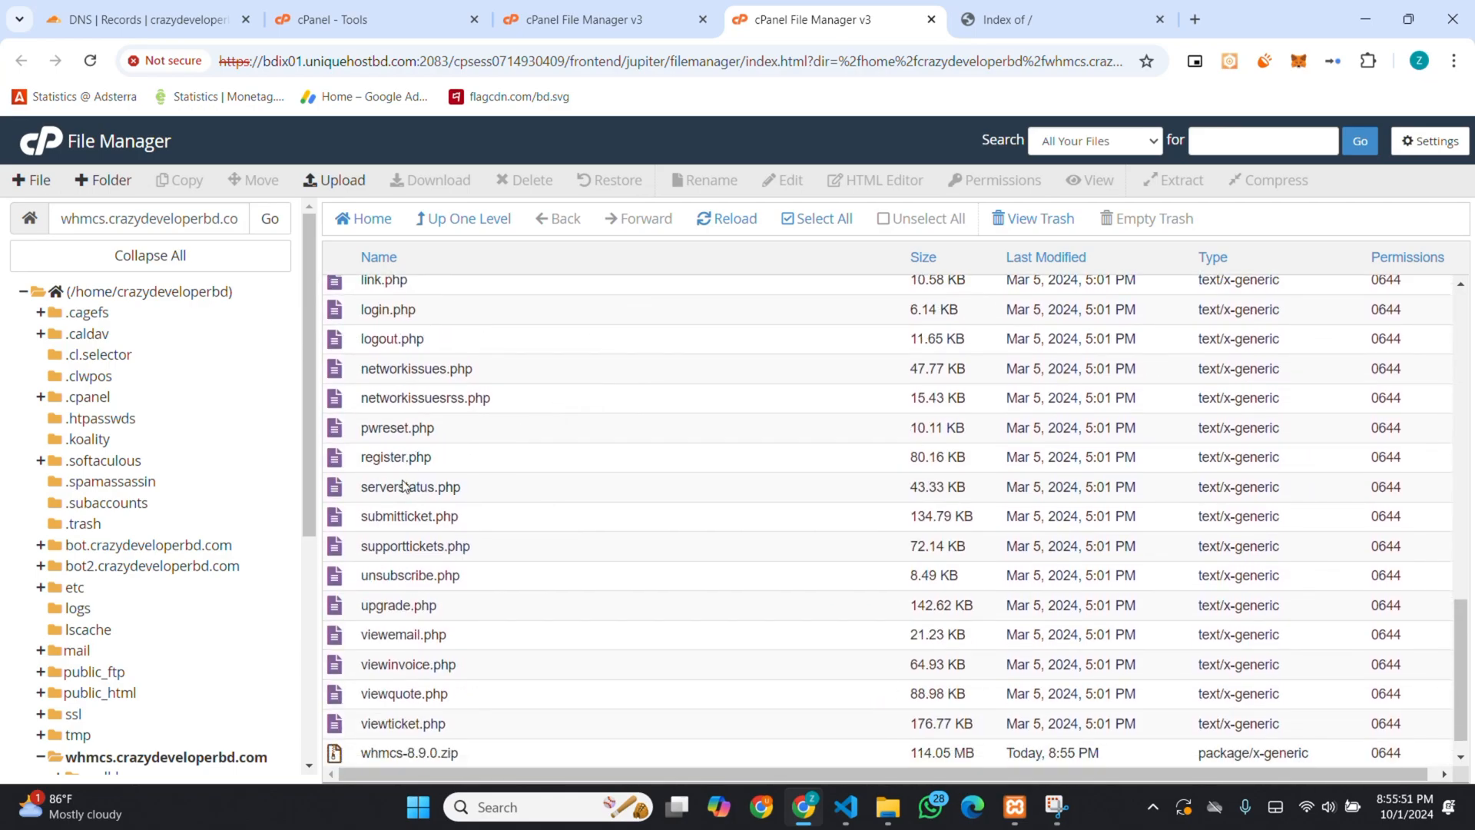
# - Permanently delete the leftover zip, skipping the trash, and check the subdomain site
pyautogui.rightClick(444, 721)
pyautogui.click(495, 693)
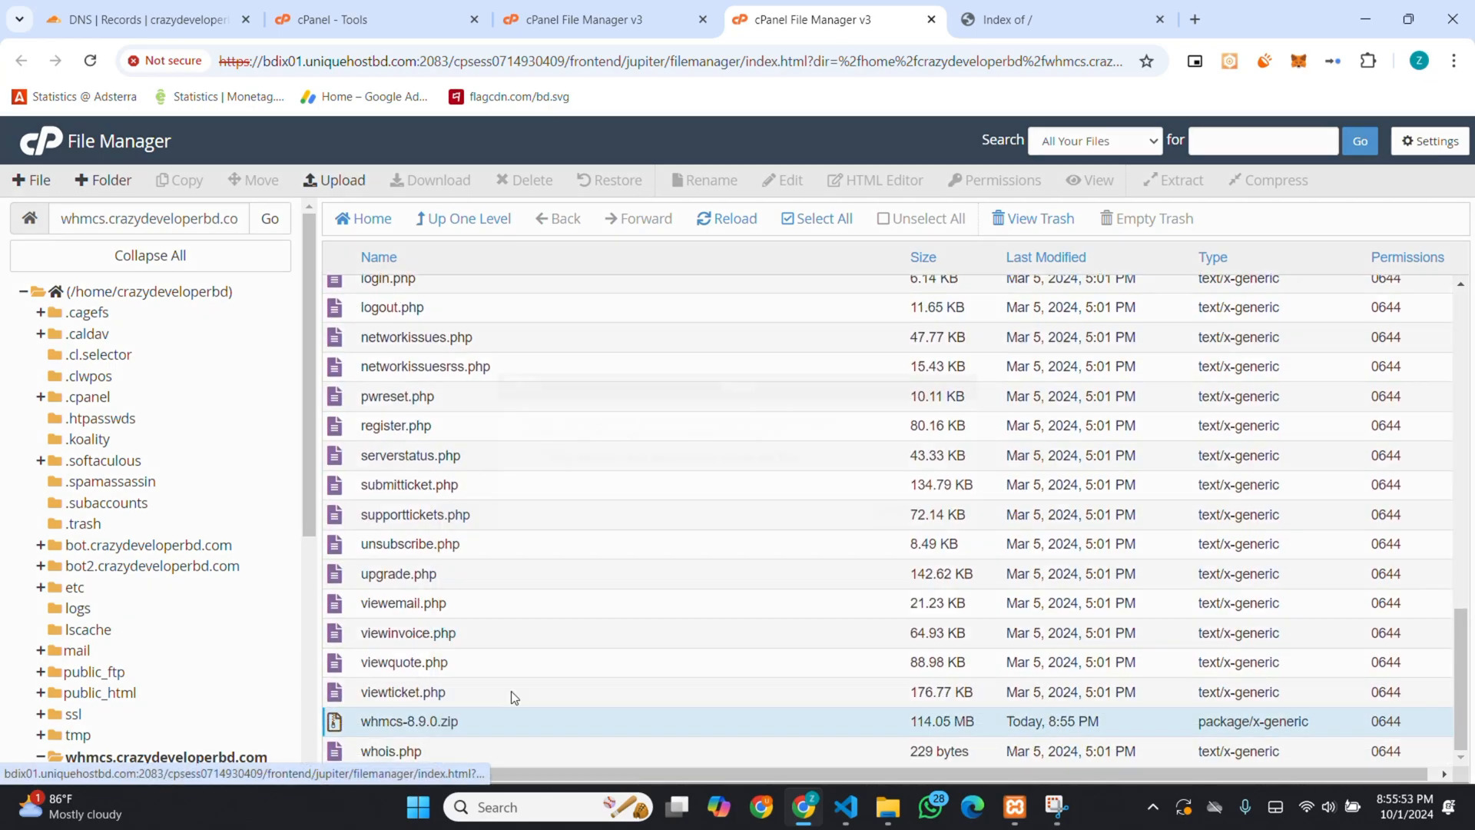
pyautogui.click(646, 457)
pyautogui.click(889, 508)
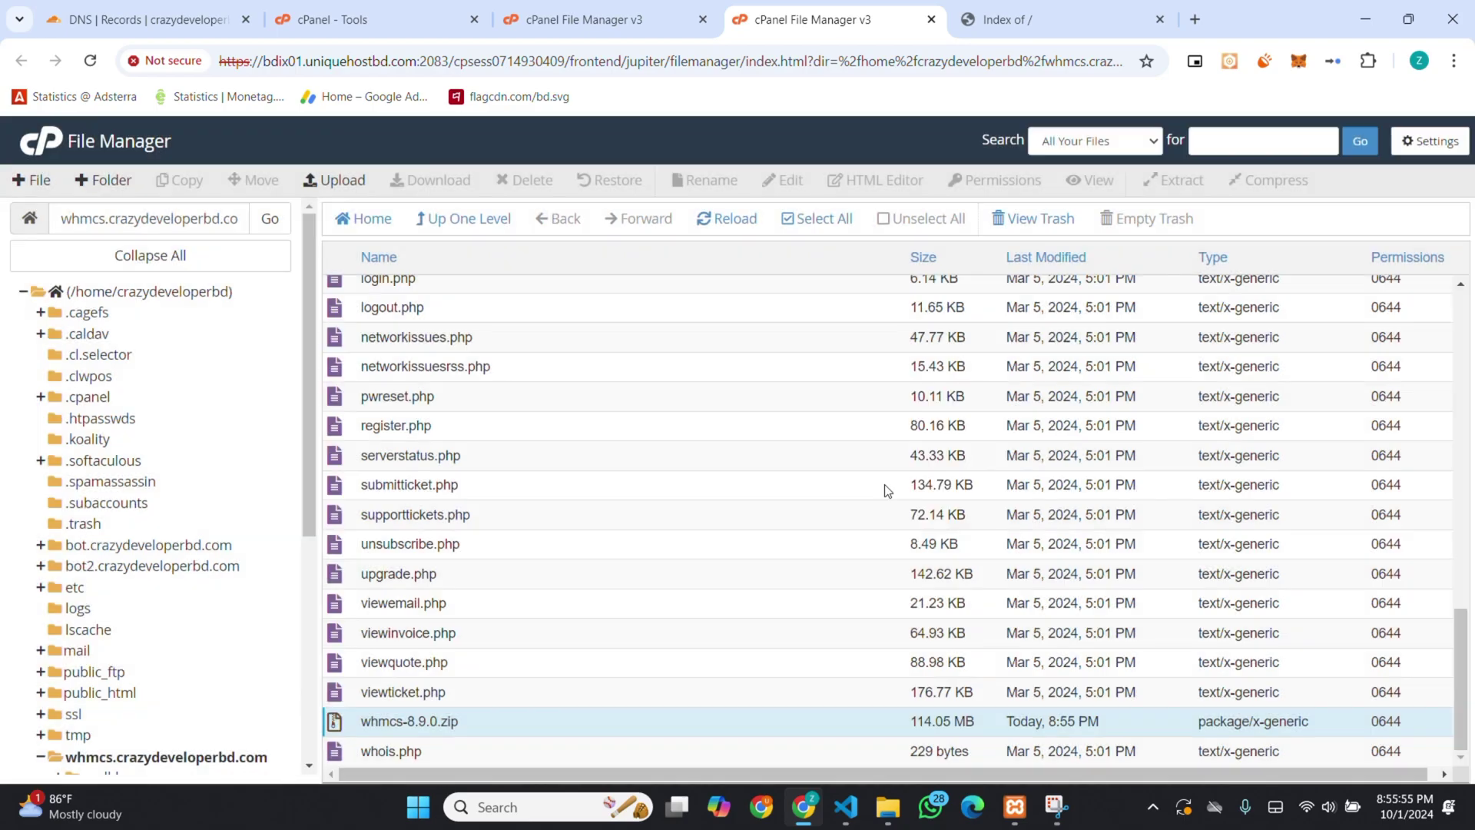
pyautogui.click(1020, 14)
pyautogui.click(90, 60)
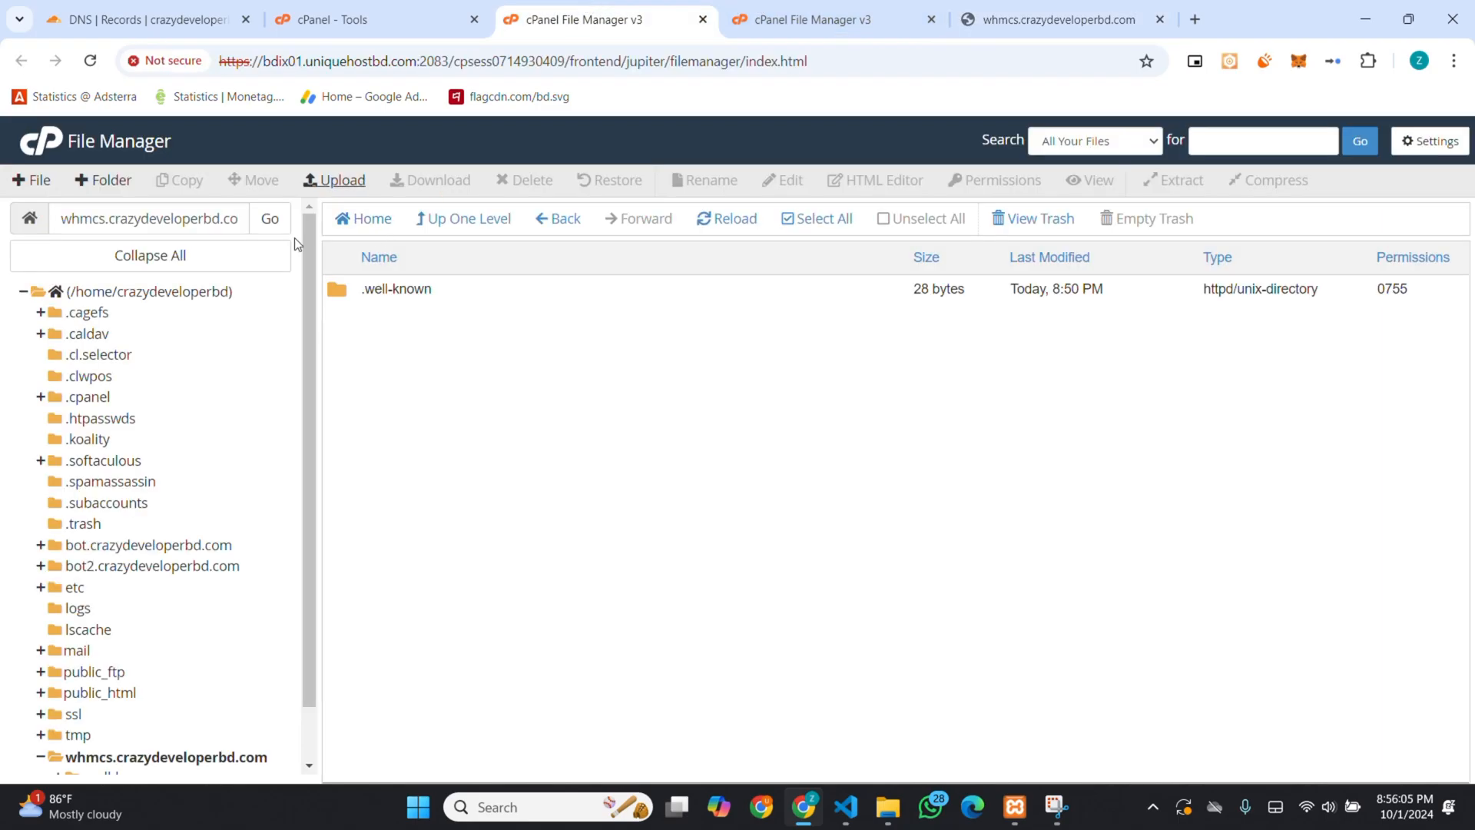
# - In MultiPHP Manager assign PHP 7.4 (ea-php74) to whmcs.crazydeveloperbd.com and apply it
pyautogui.click(330, 28)
pyautogui.scroll(-3, 493, 298)
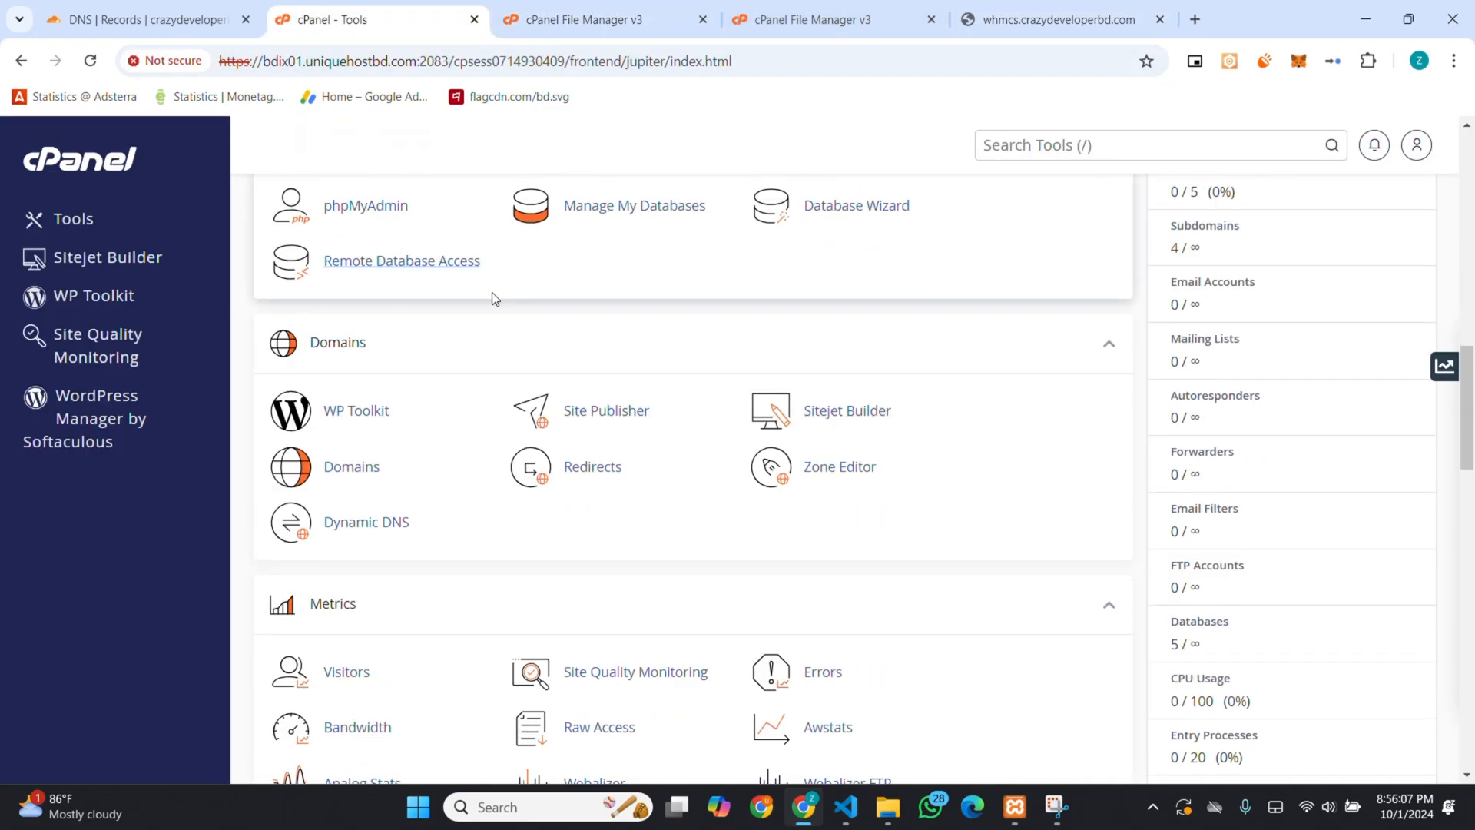
pyautogui.scroll(-1, 716, 484)
pyautogui.scroll(-3, 714, 484)
pyautogui.scroll(-3, 714, 485)
pyautogui.scroll(-3, 710, 477)
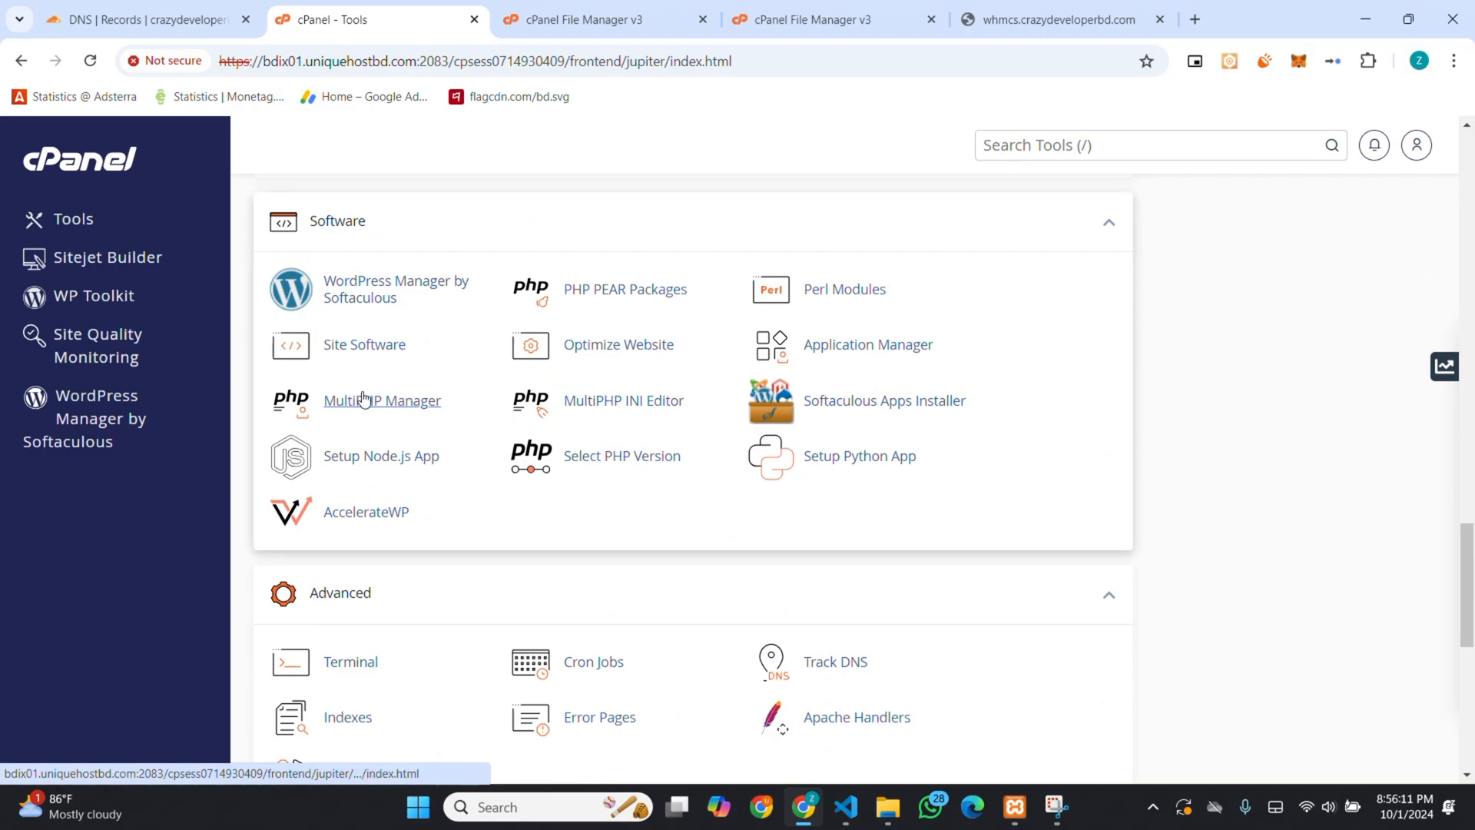
pyautogui.click(396, 400)
pyautogui.scroll(-2, 639, 366)
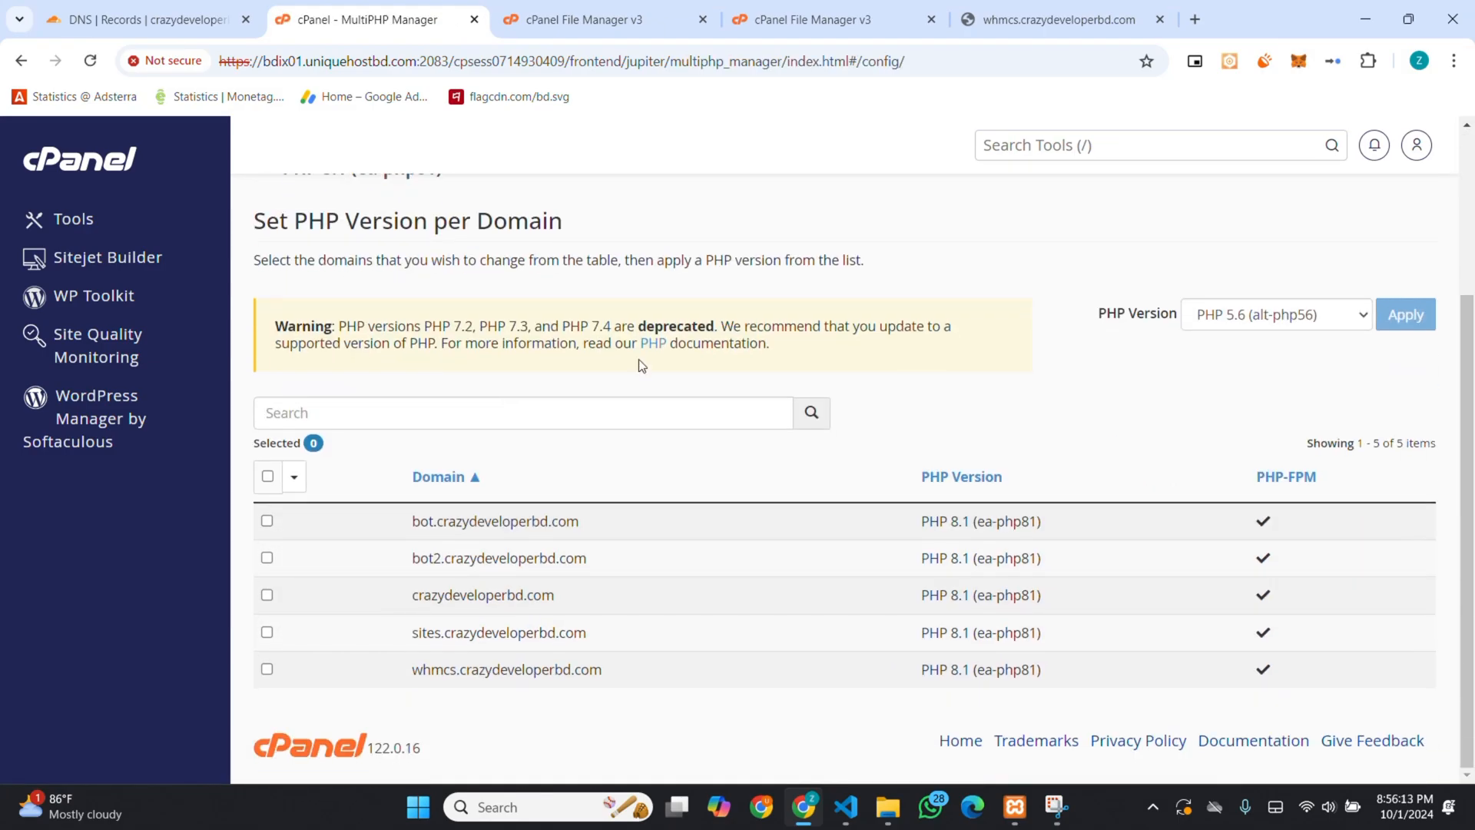
pyautogui.click(266, 668)
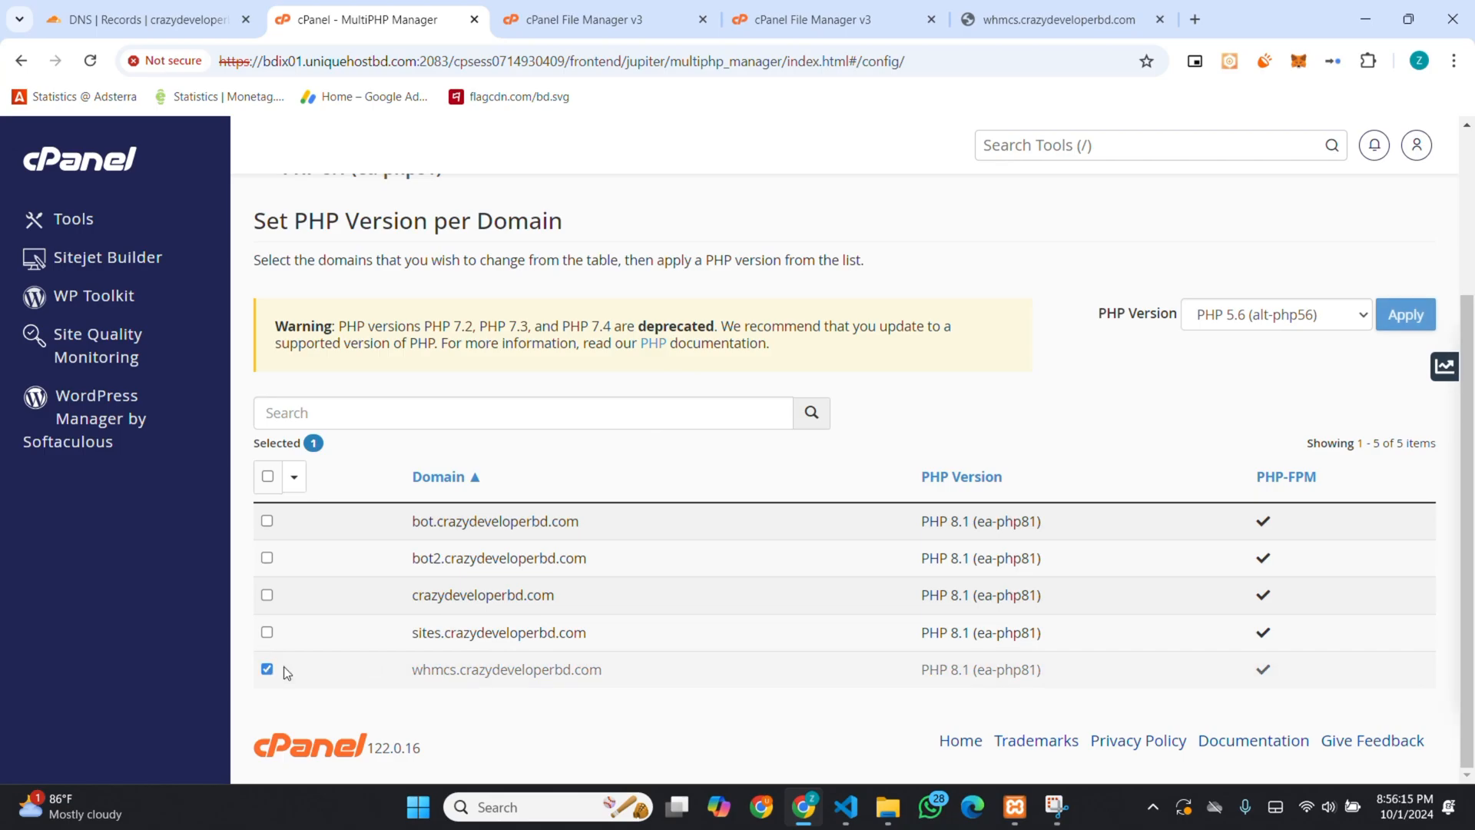
pyautogui.click(1306, 319)
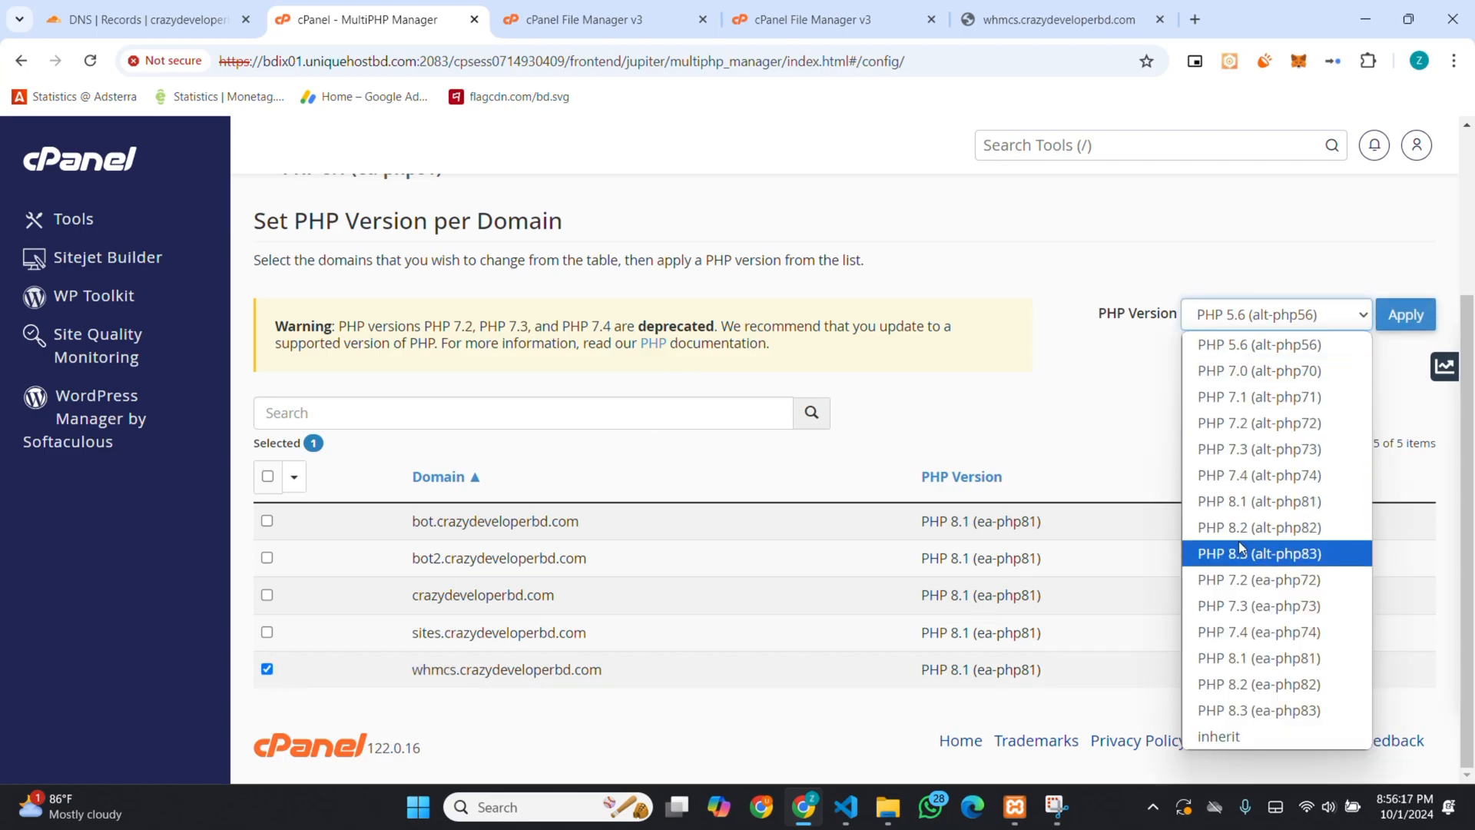
pyautogui.click(1244, 632)
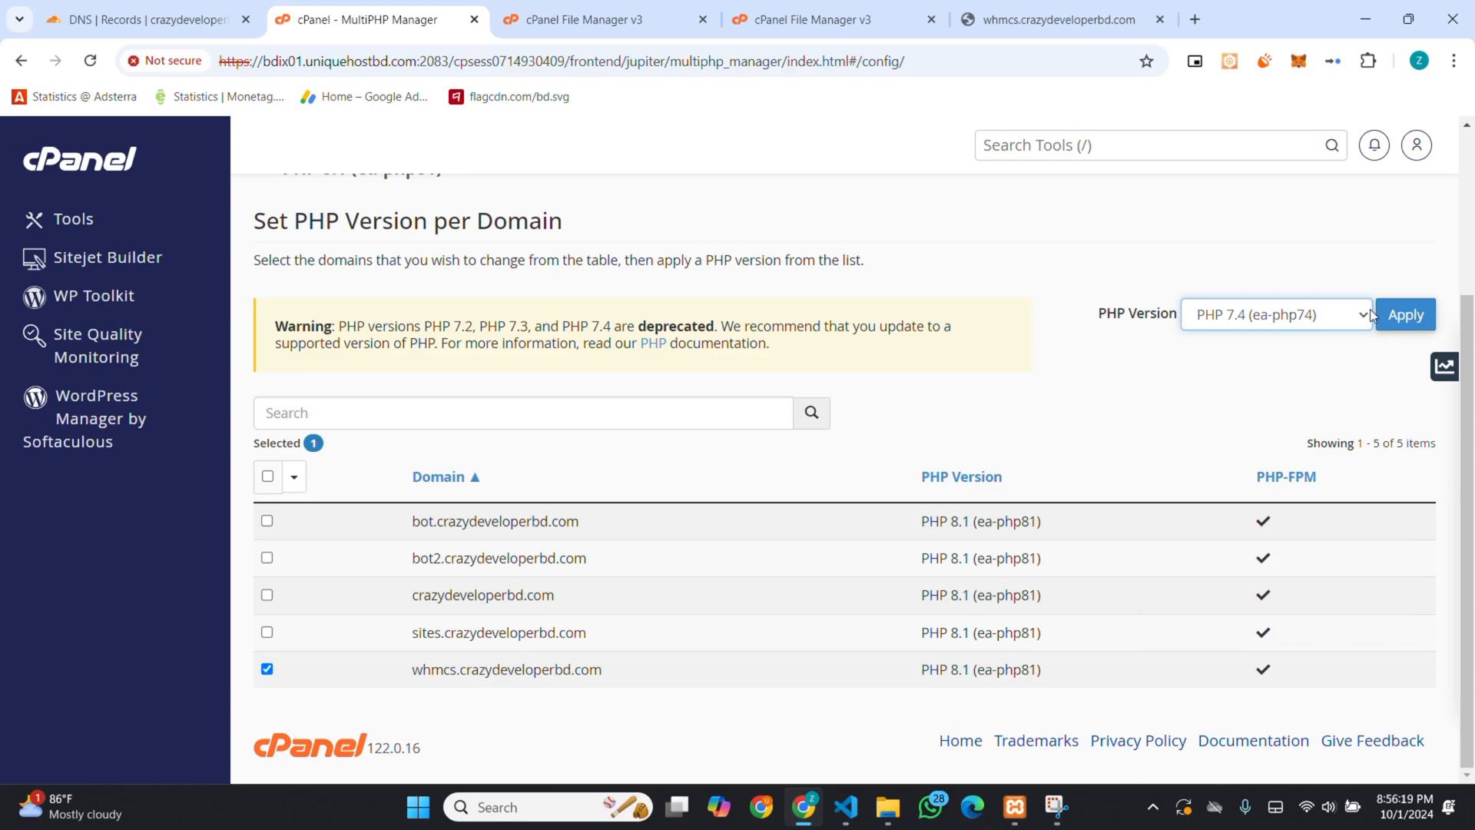
pyautogui.click(1404, 315)
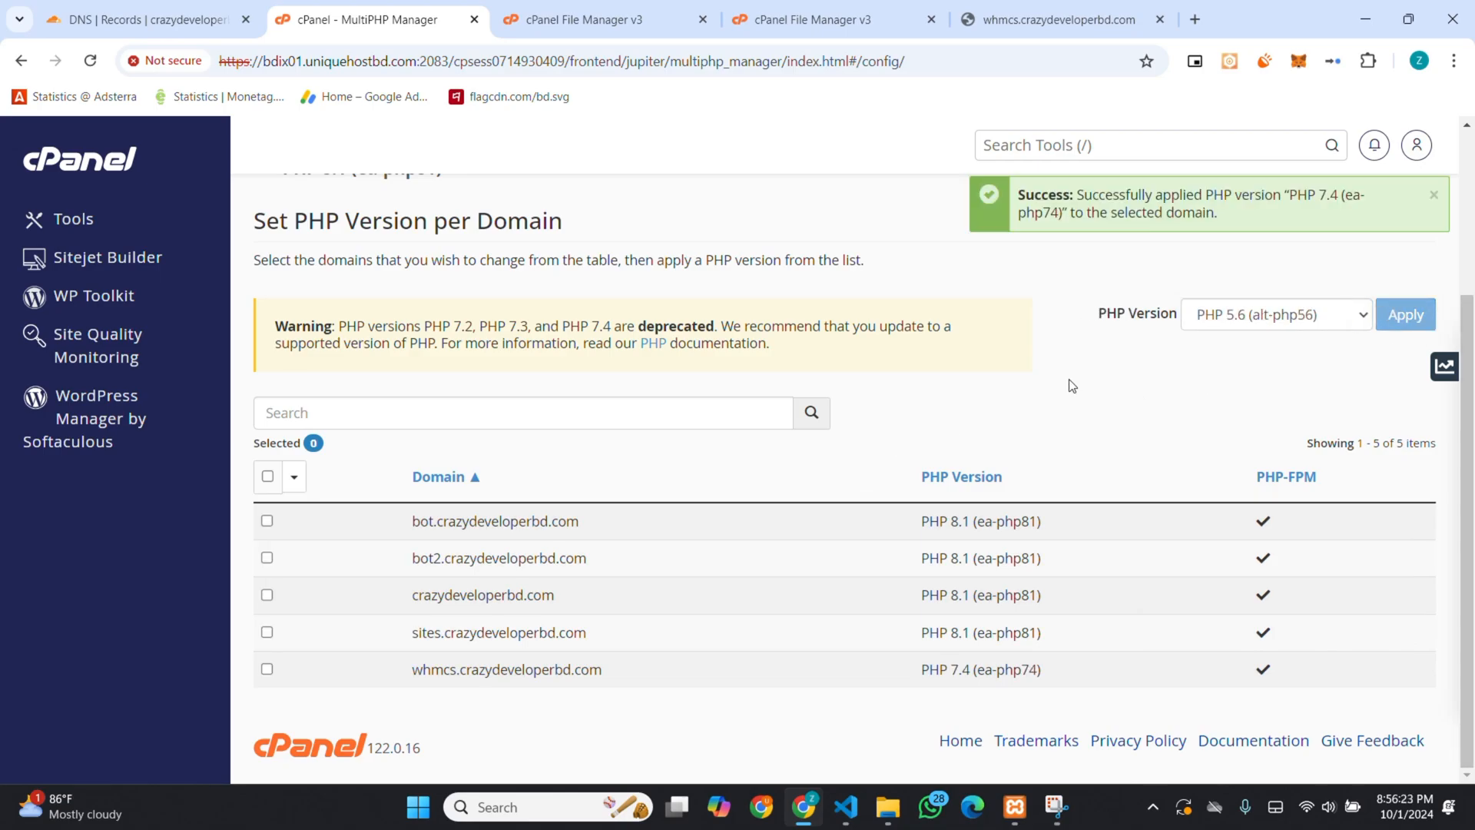
pyautogui.click(1037, 20)
# - Start the WHMCS installer, agree to the licence and begin a new installation
pyautogui.click(92, 60)
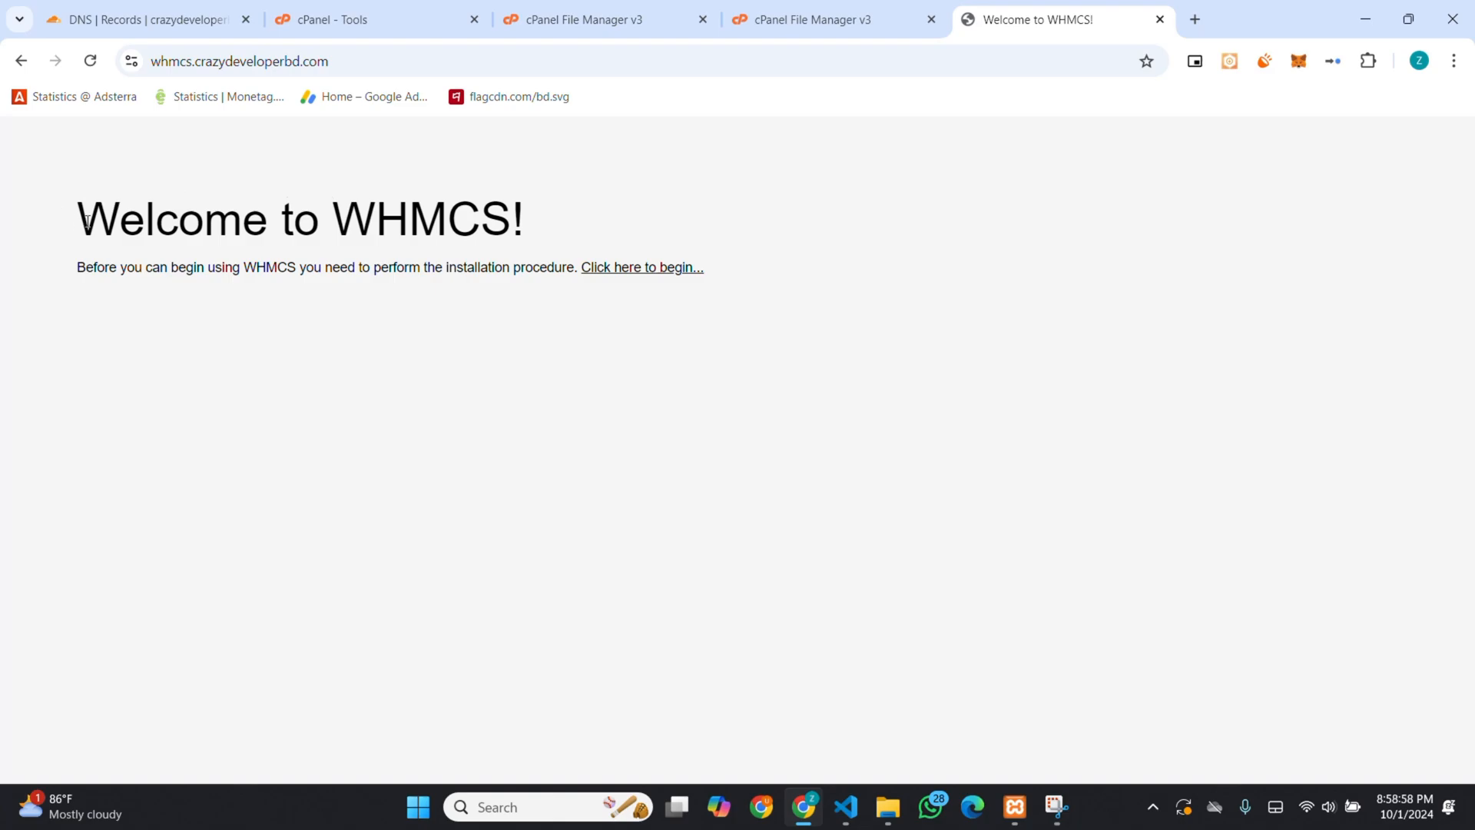
pyautogui.moveTo(76, 267); pyautogui.dragTo(371, 267)
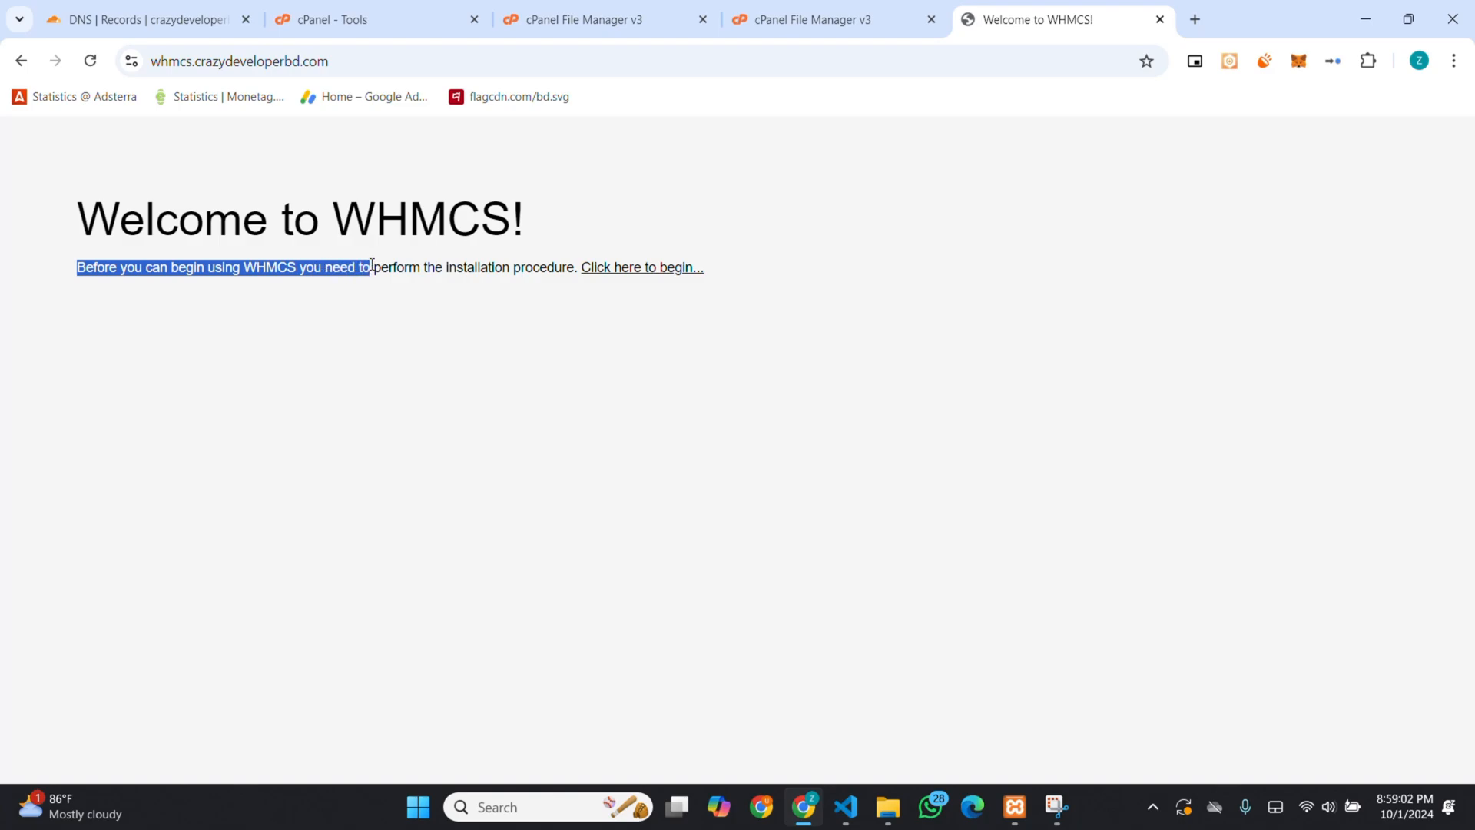
pyautogui.moveTo(371, 266); pyautogui.dragTo(478, 259)
pyautogui.click(564, 296)
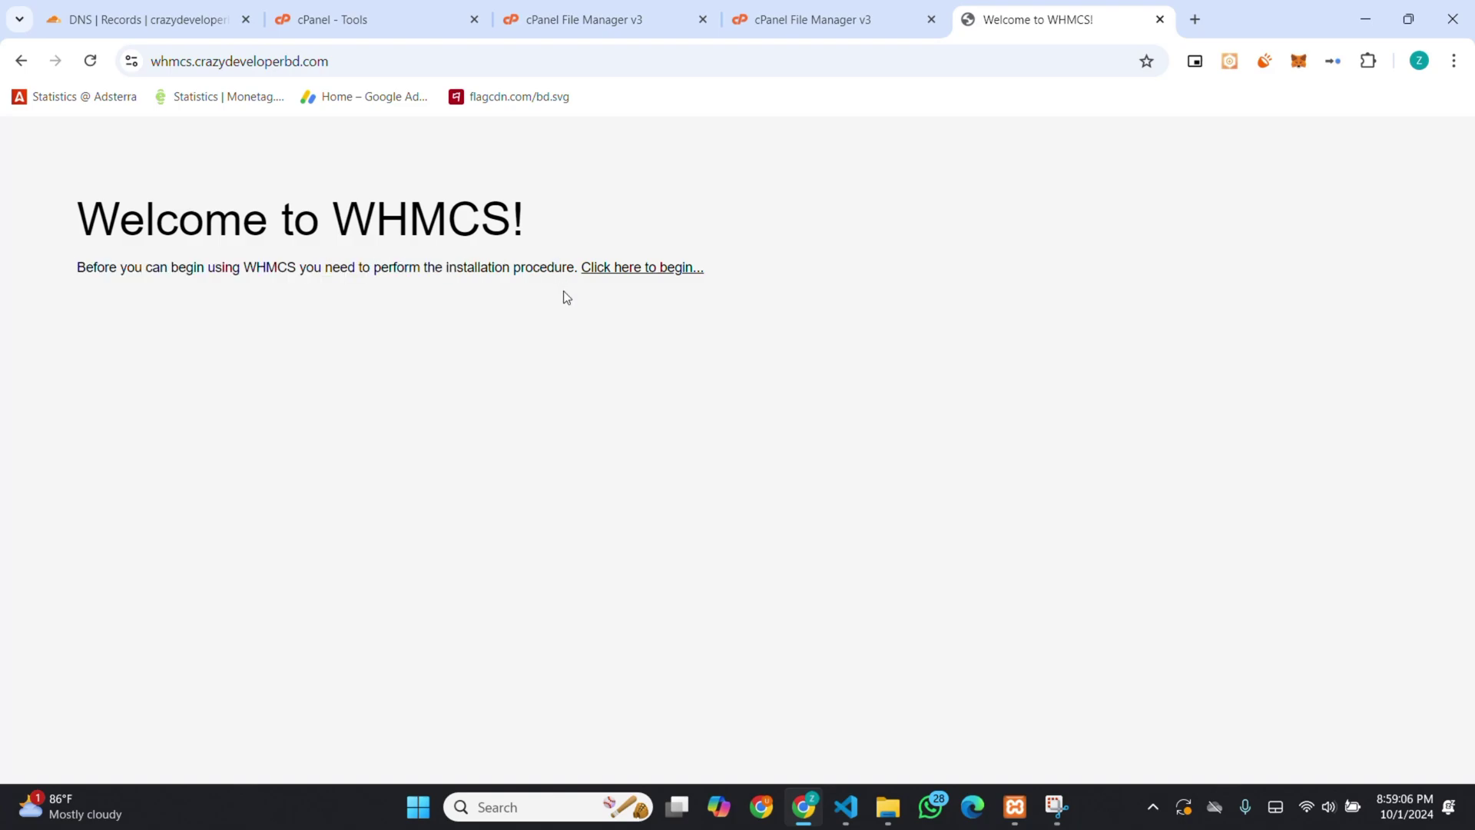
pyautogui.click(616, 277)
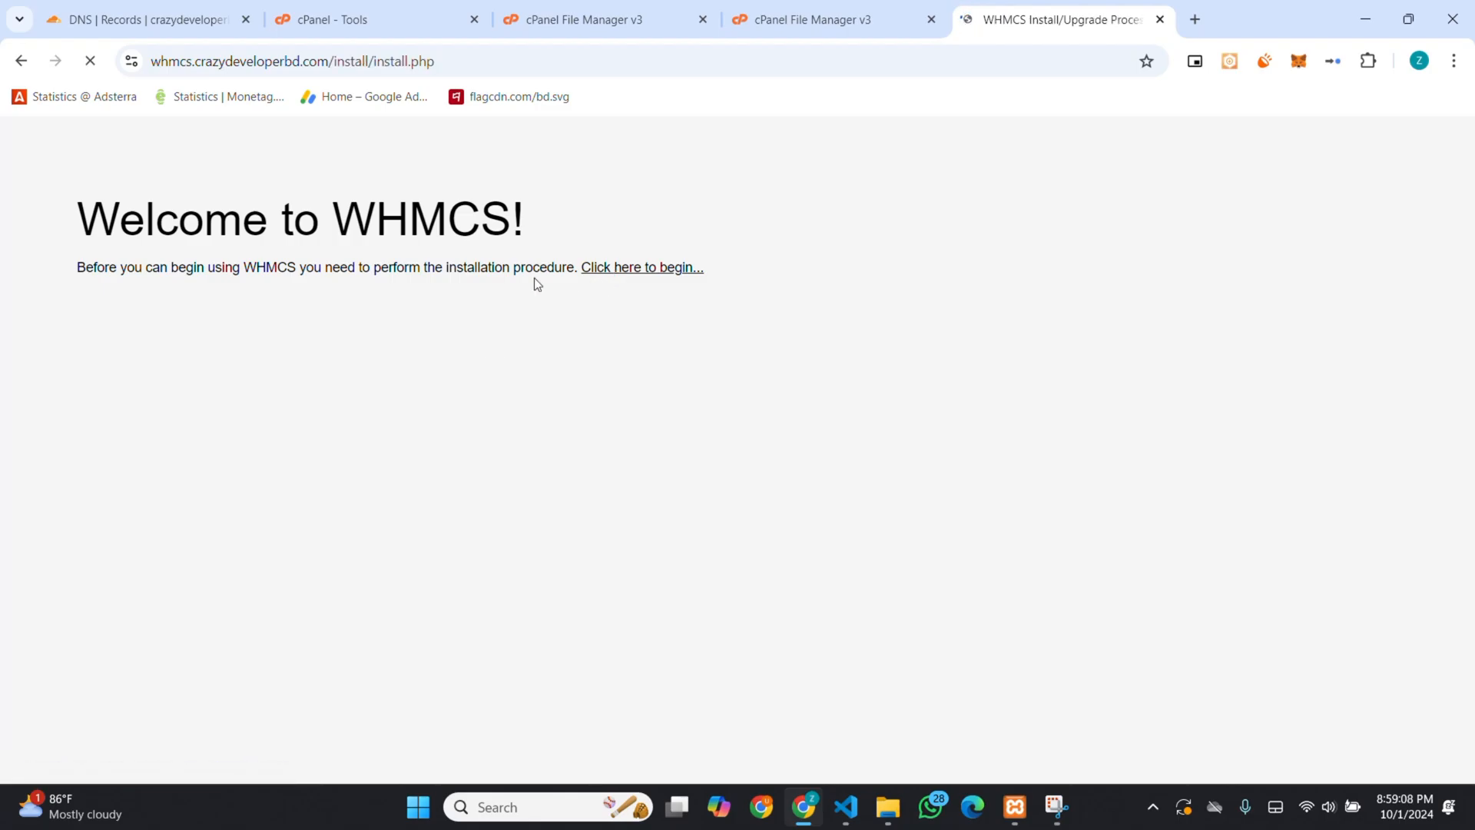
pyautogui.scroll(-2, 693, 253)
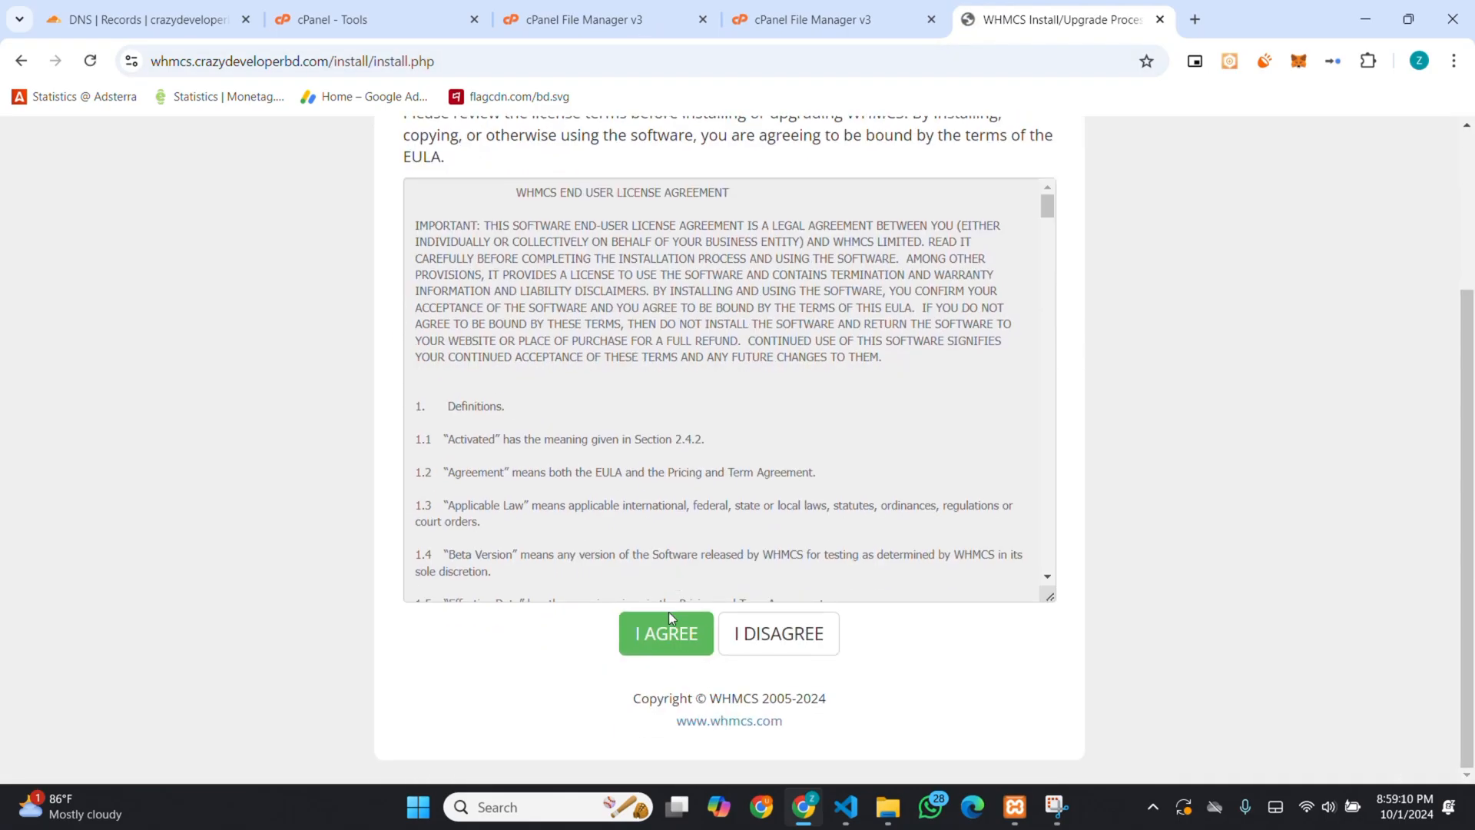
pyautogui.click(663, 641)
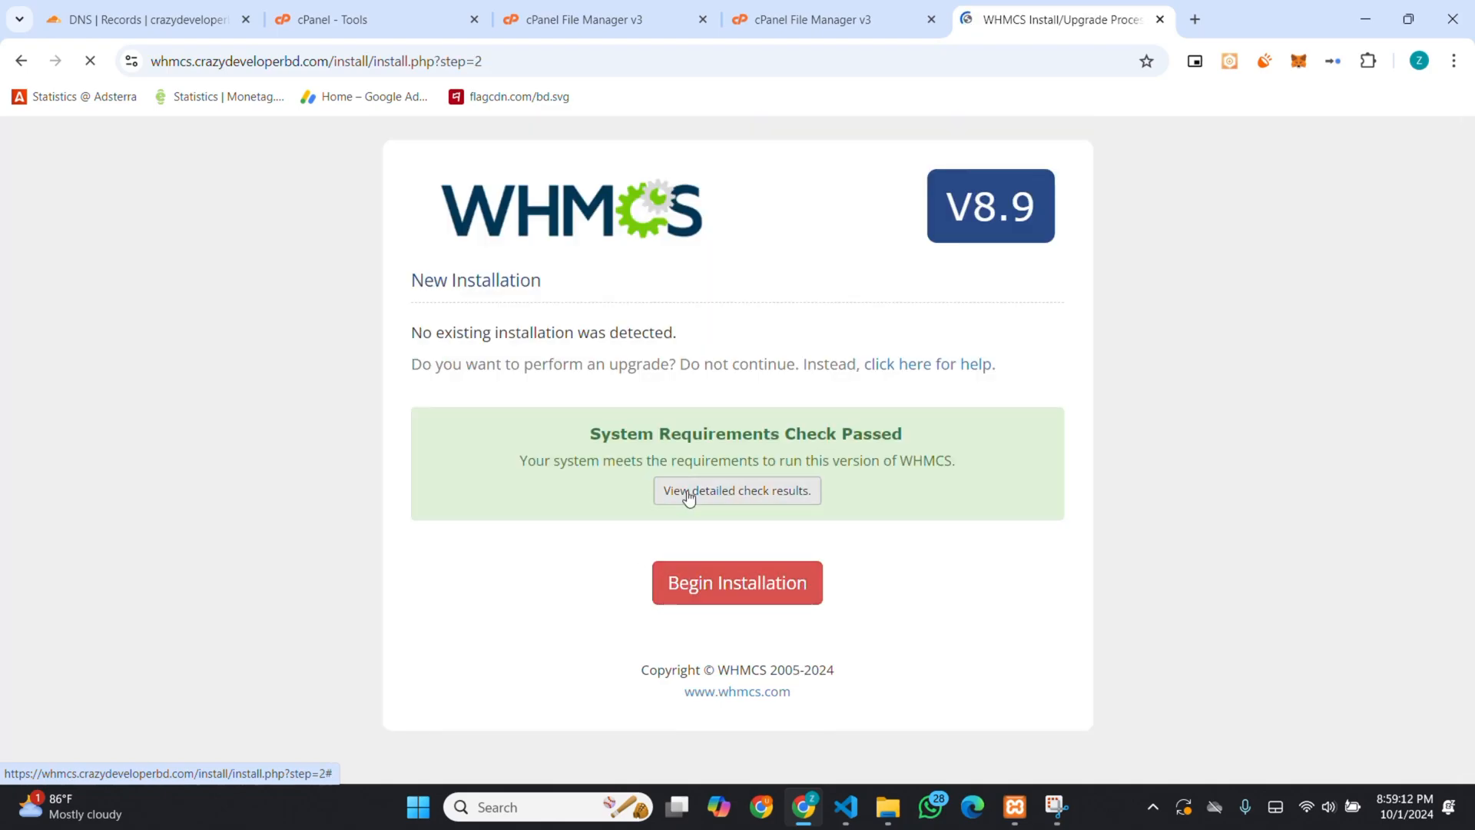
pyautogui.click(769, 587)
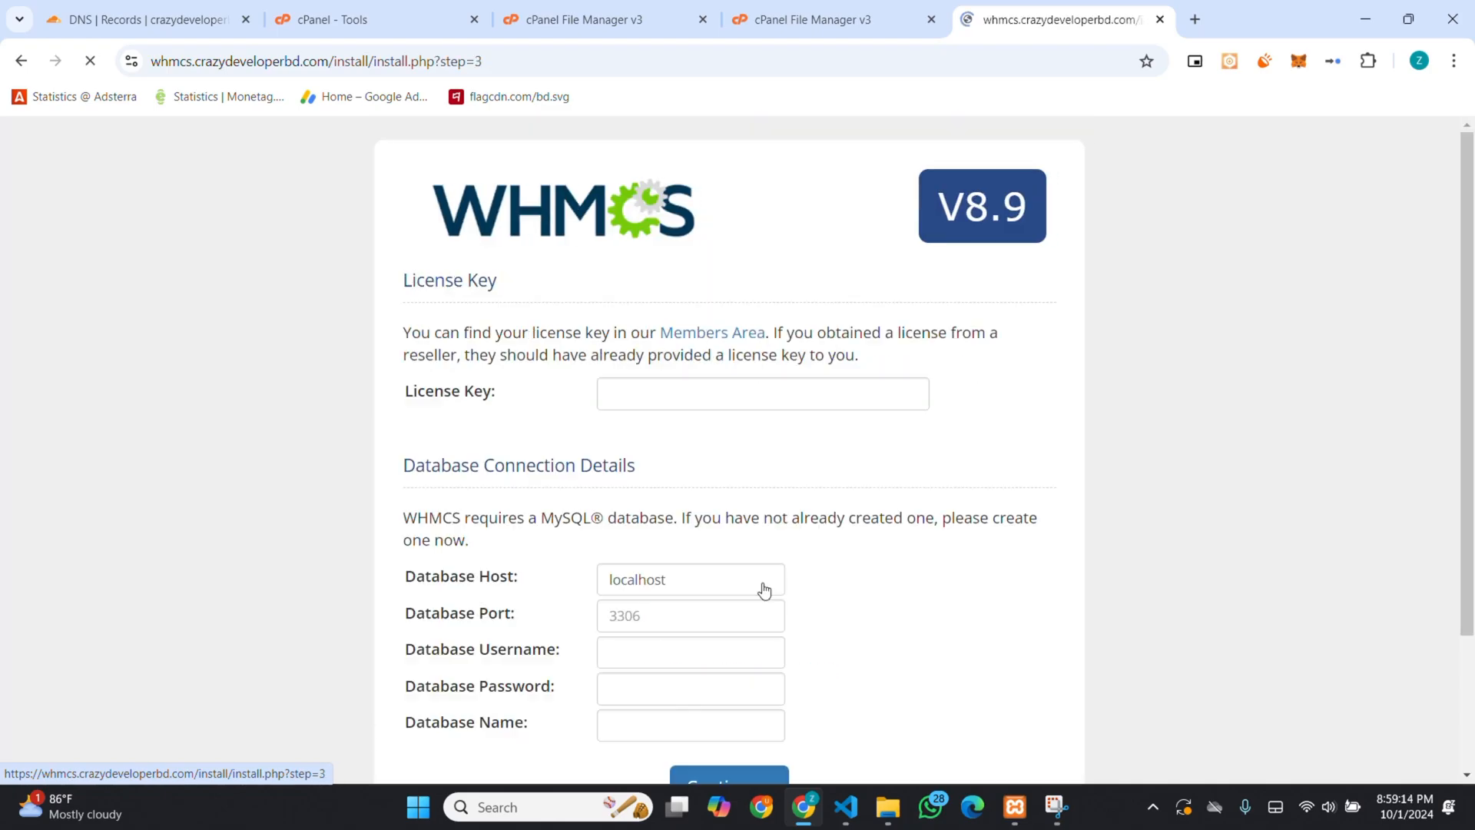
pyautogui.scroll(-1, 630, 550)
pyautogui.scroll(1, 629, 550)
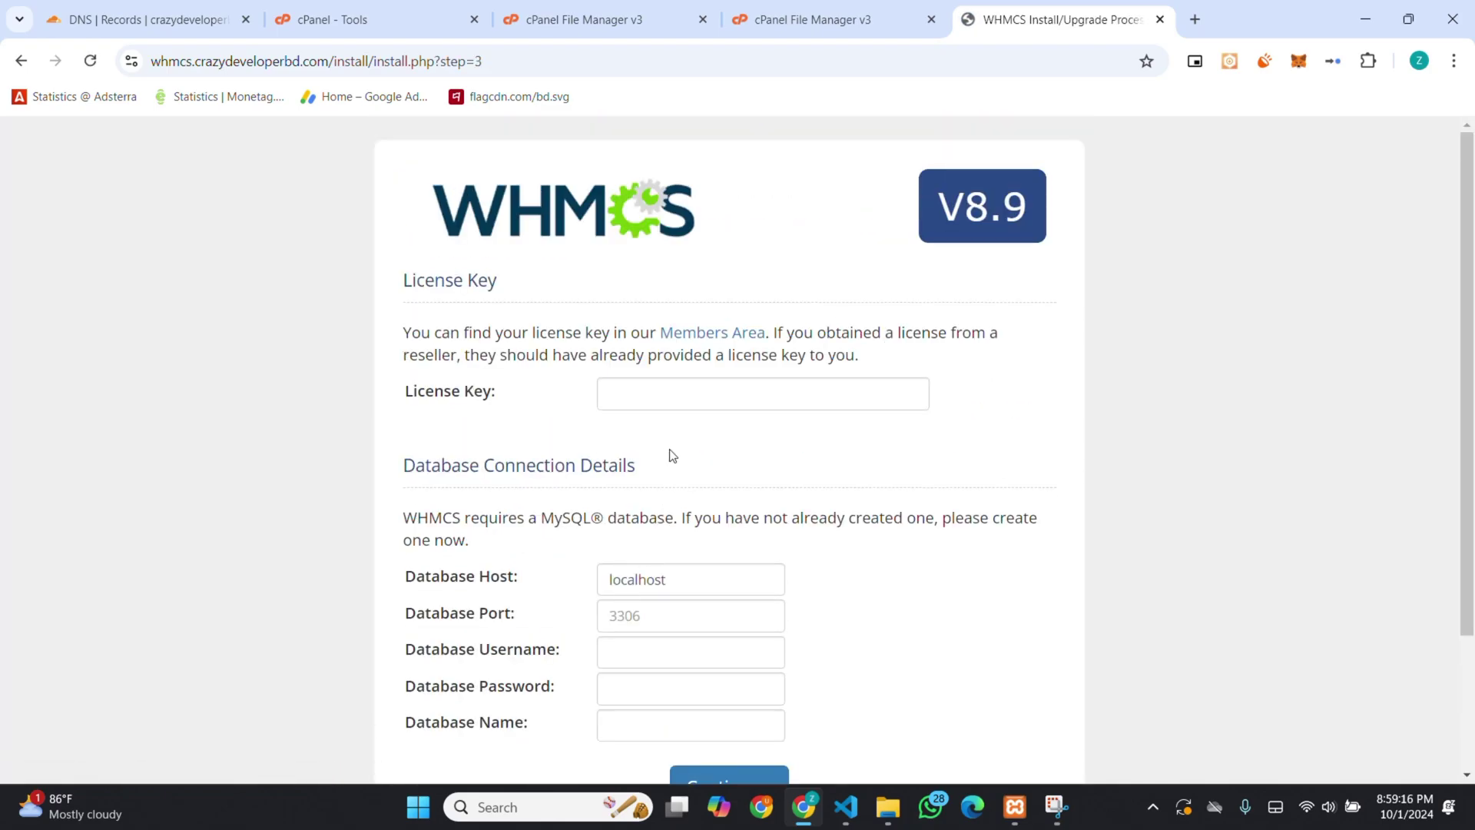
# - Fill the License Key with the saved 'CRAZY DEVELOPER BD' entry
pyautogui.click(689, 400)
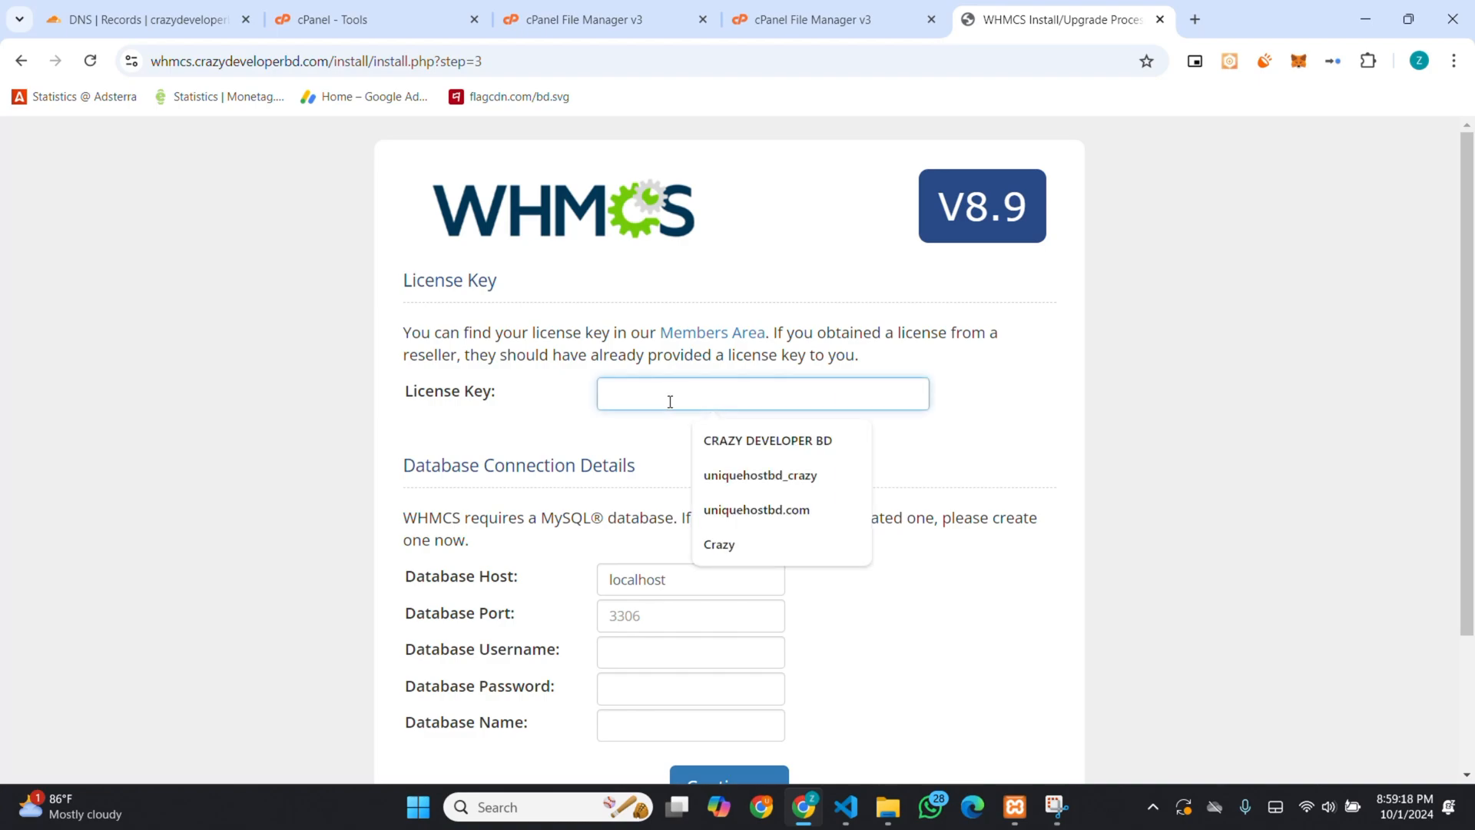
pyautogui.click(715, 440)
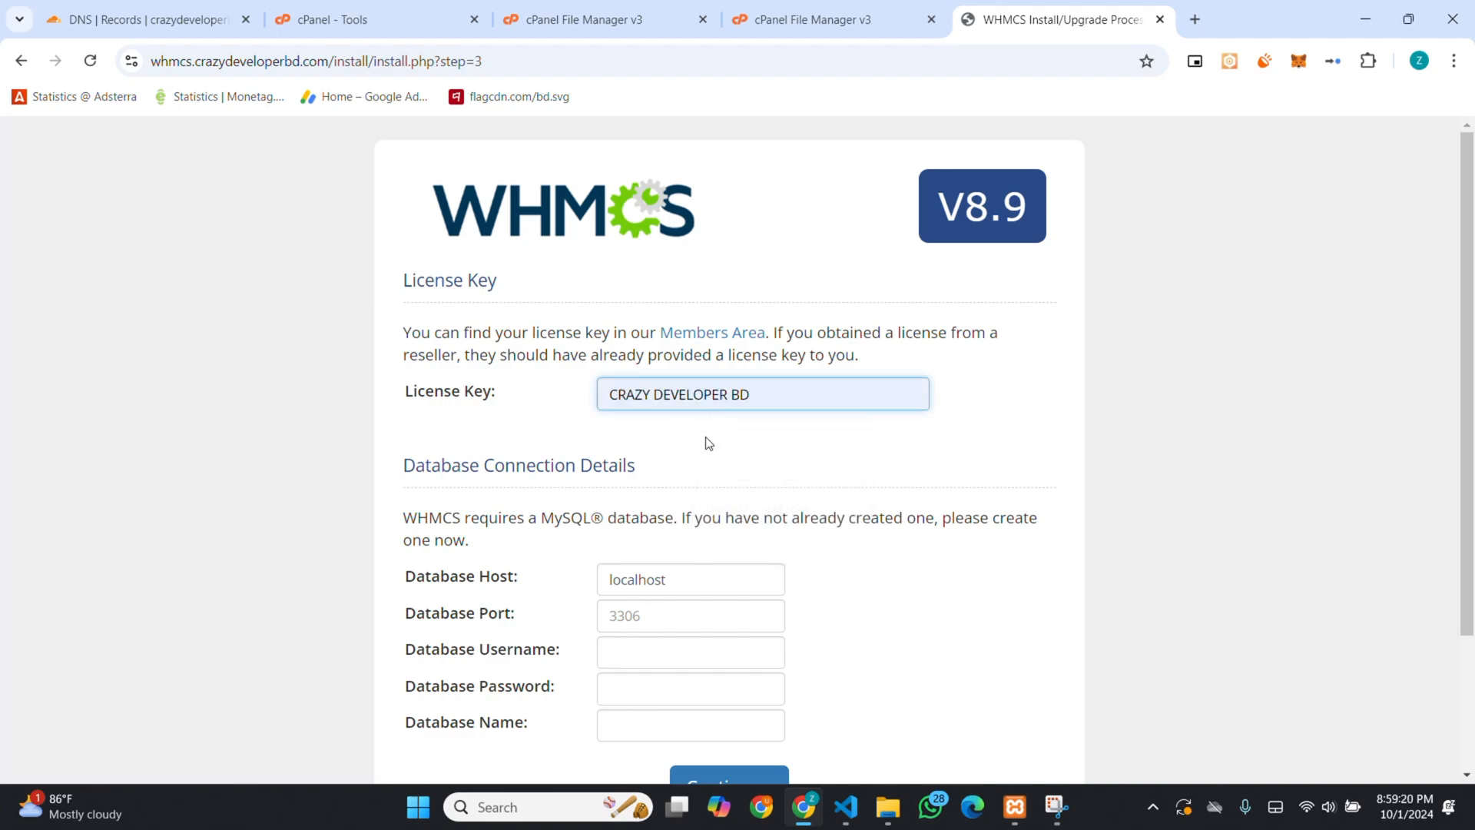
pyautogui.scroll(-1, 644, 535)
pyautogui.scroll(-2, 645, 534)
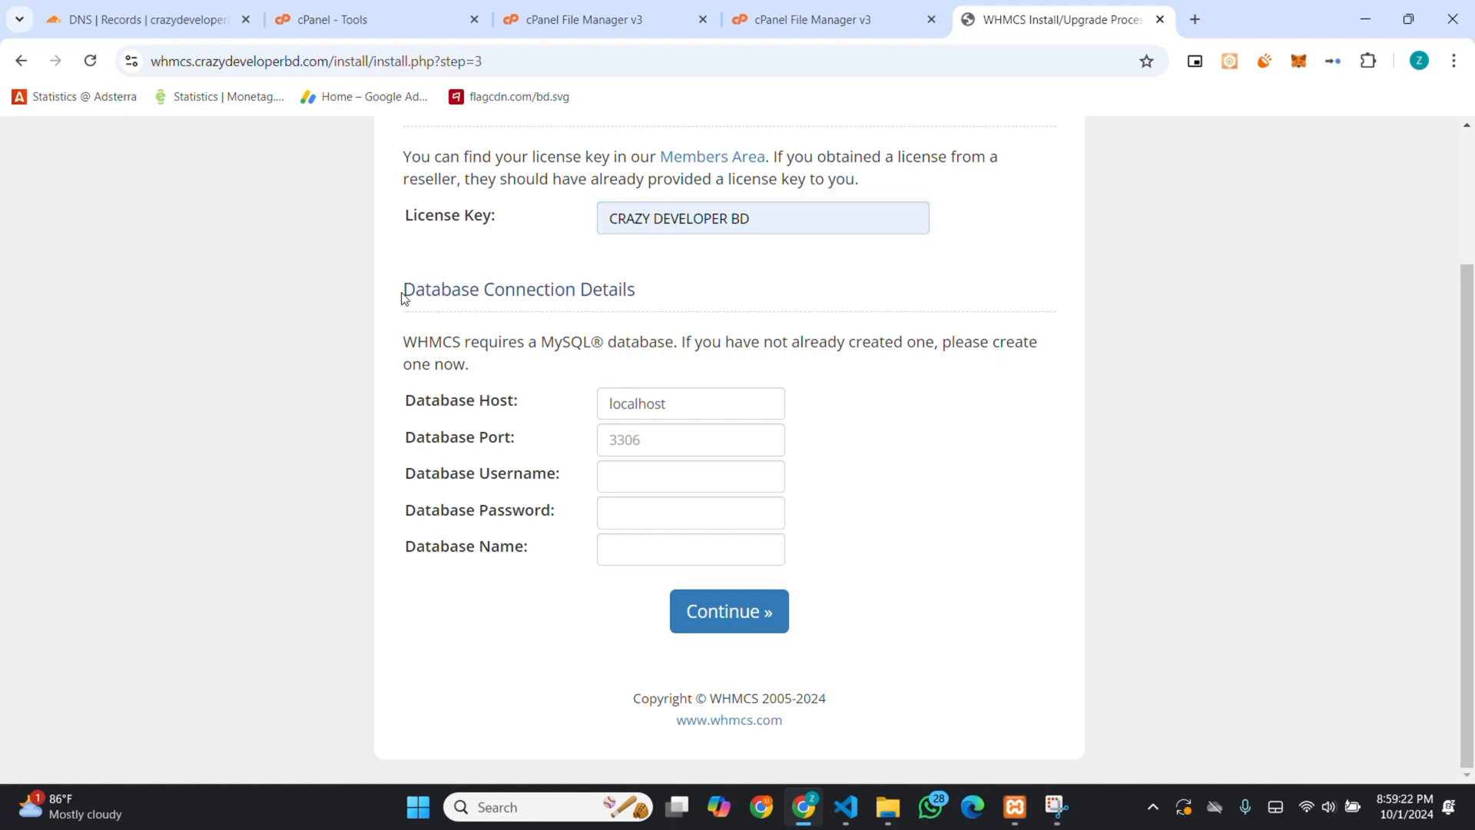
pyautogui.moveTo(406, 291)
pyautogui.mouseDown()
pyautogui.moveTo(628, 665)
pyautogui.moveTo(593, 322)
pyautogui.mouseUp()
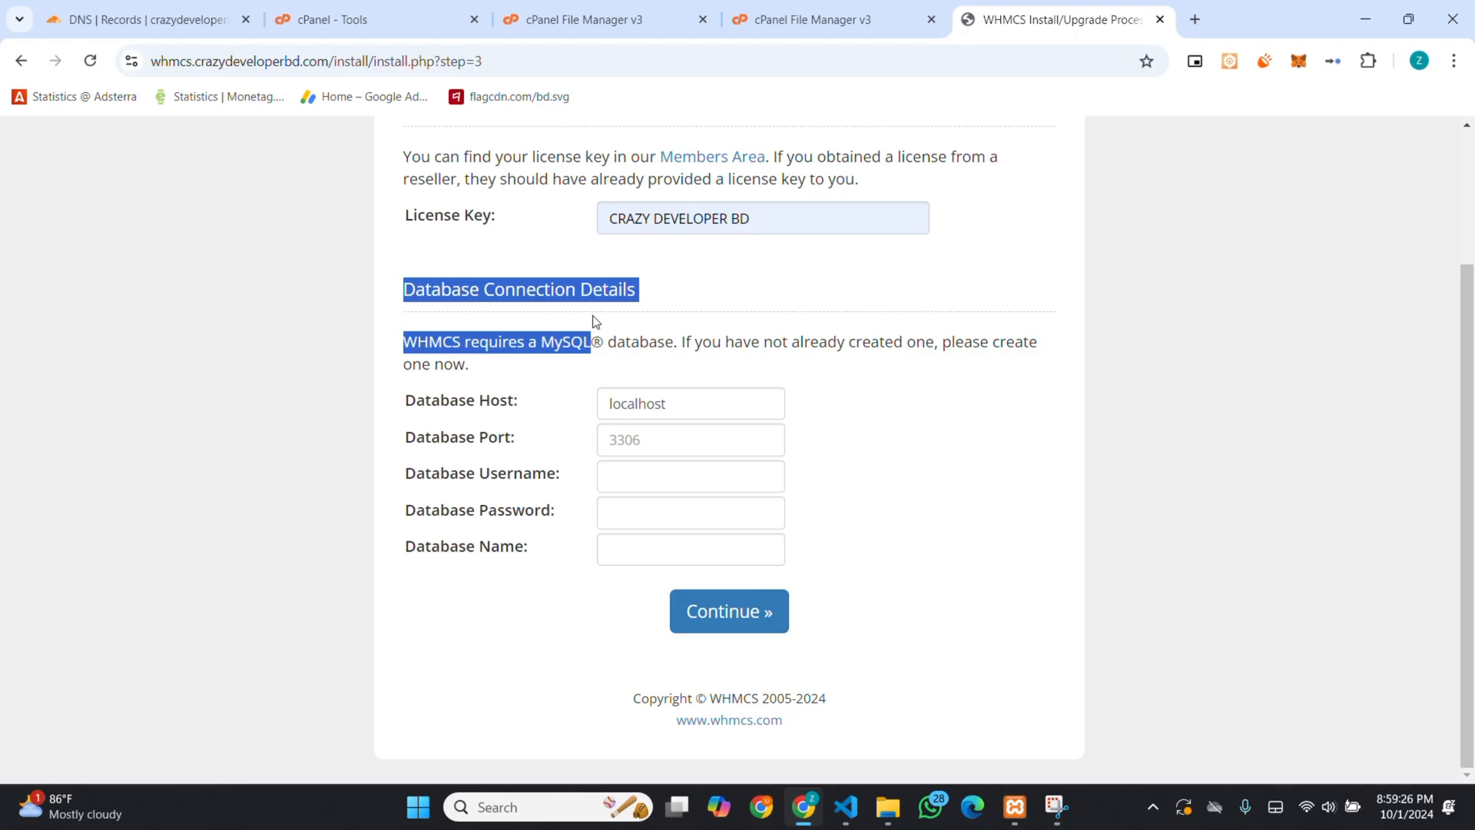
# - Find the Database Wizard among cPanel tools and create the whmcs database
pyautogui.click(352, 19)
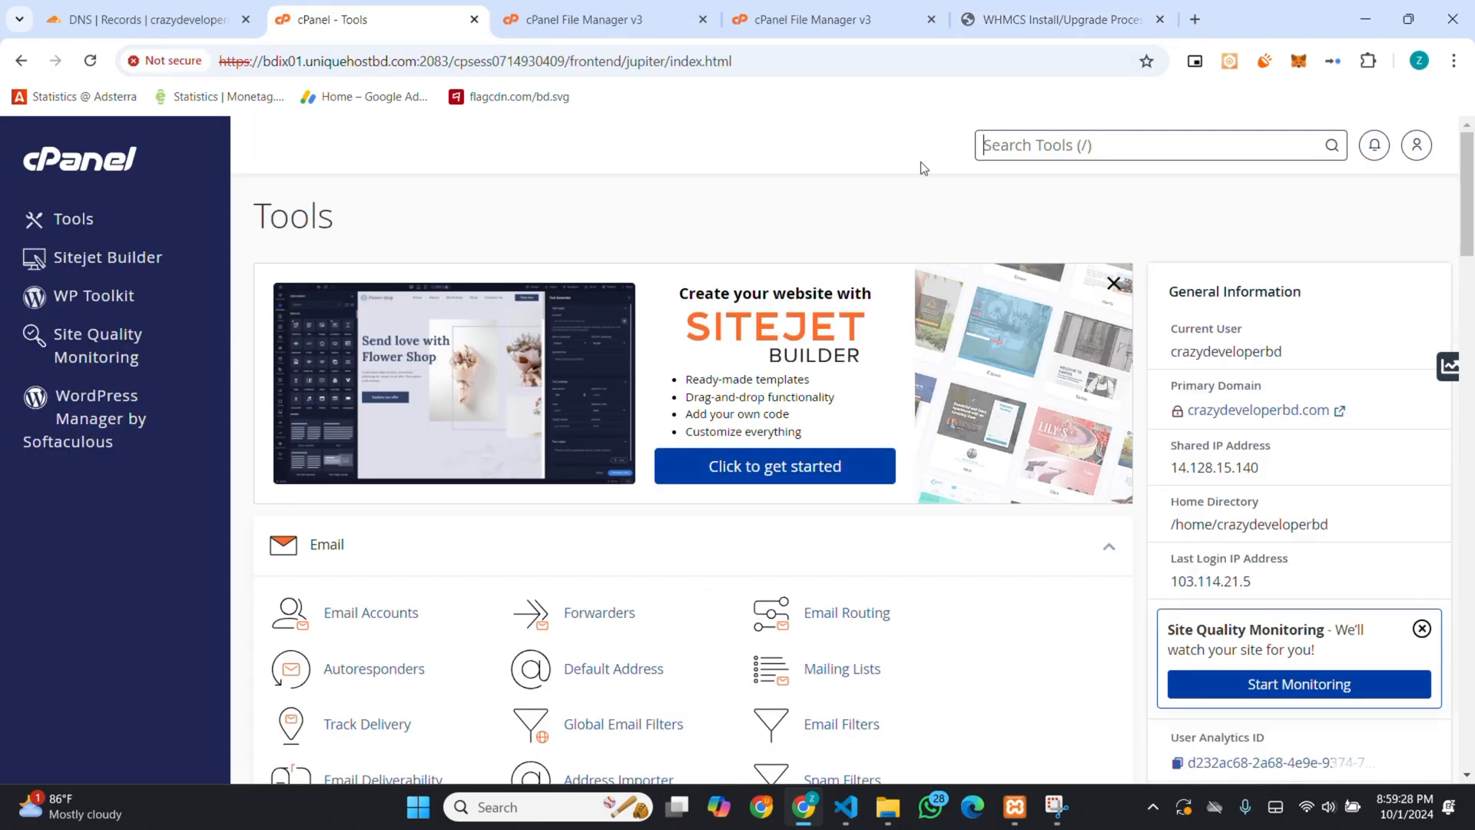
pyautogui.click(1051, 147)
pyautogui.write('da')
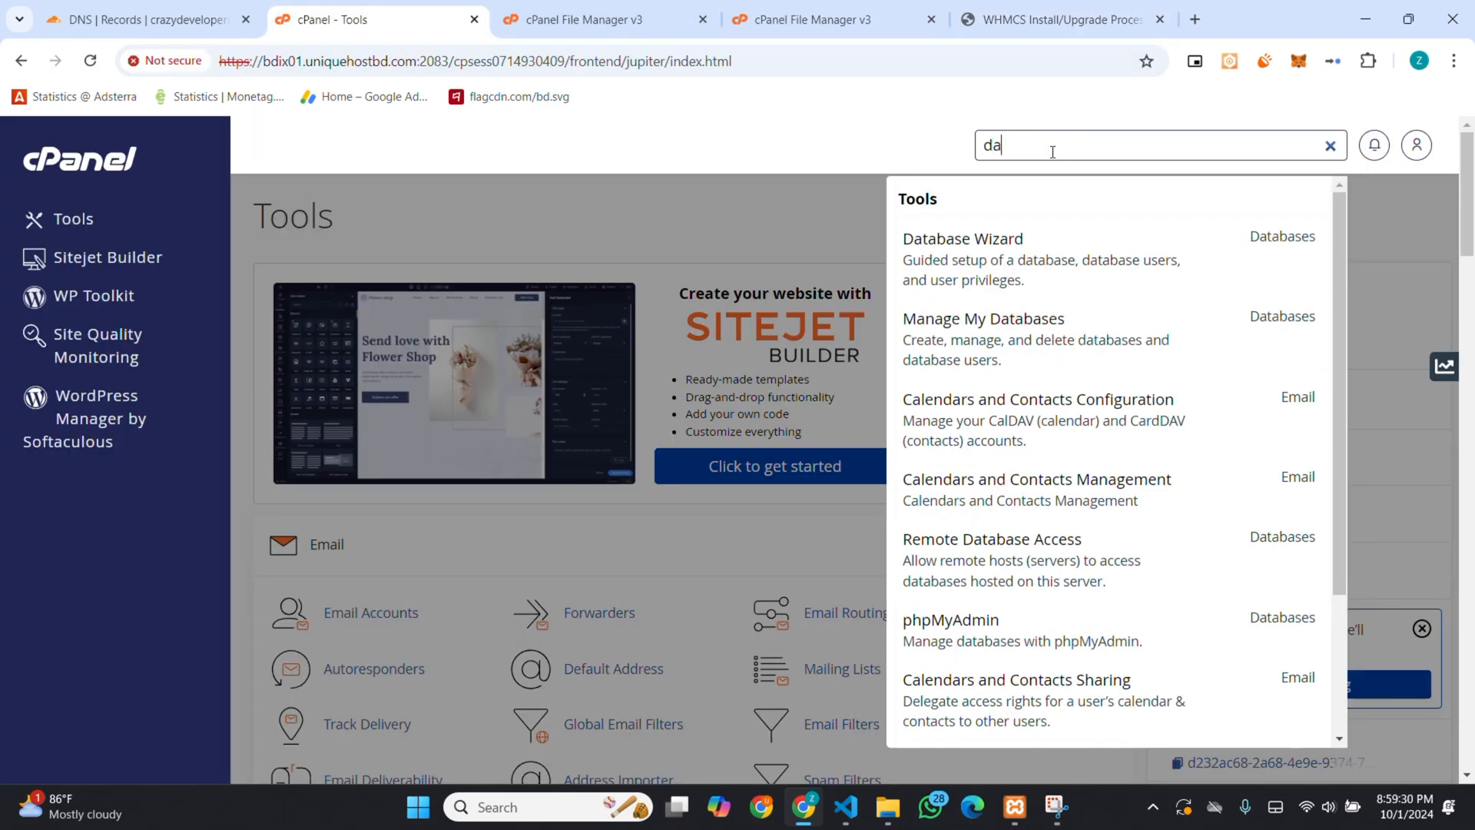
pyautogui.write('ta')
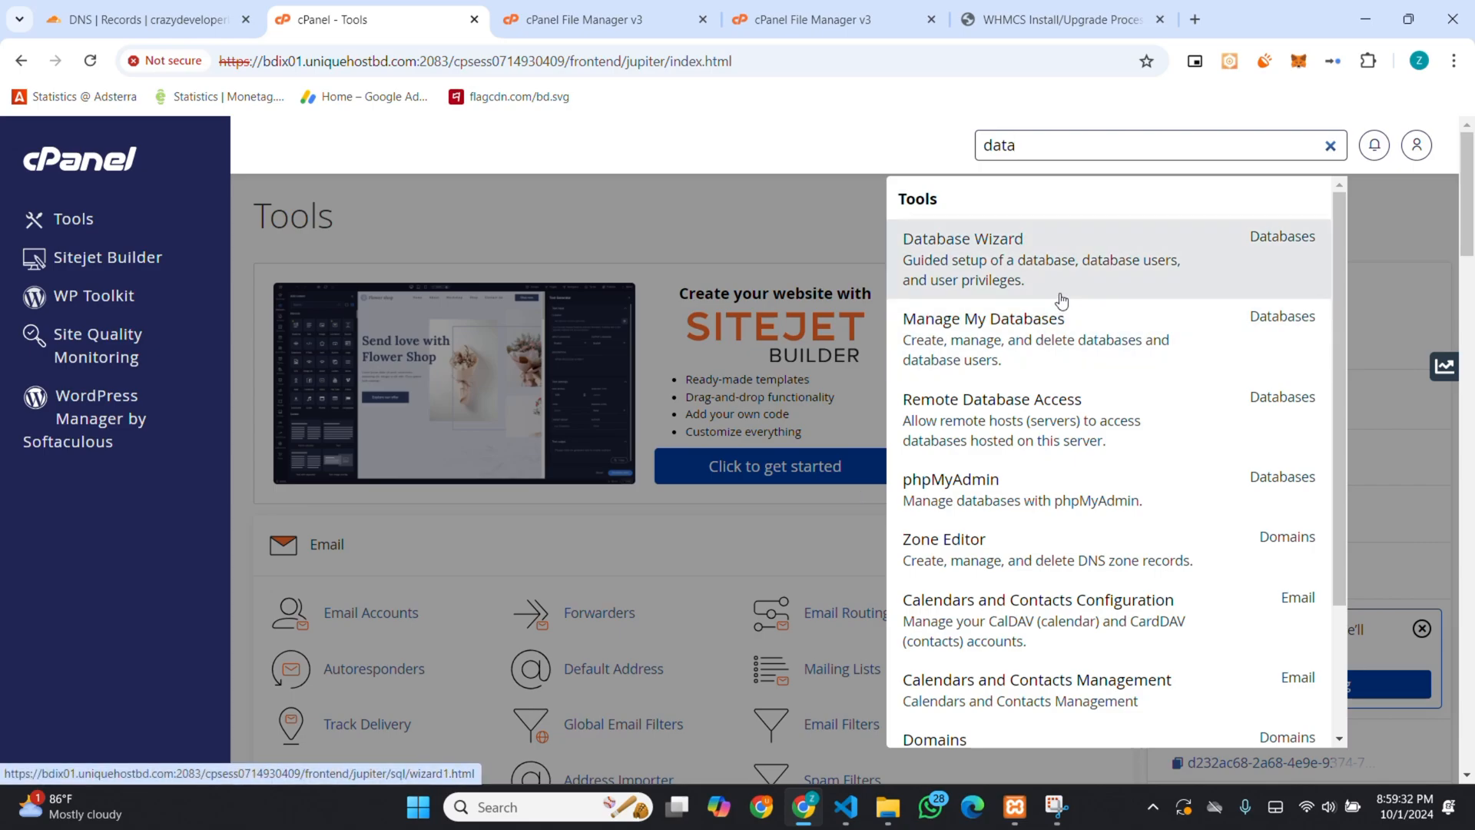
pyautogui.click(1055, 281)
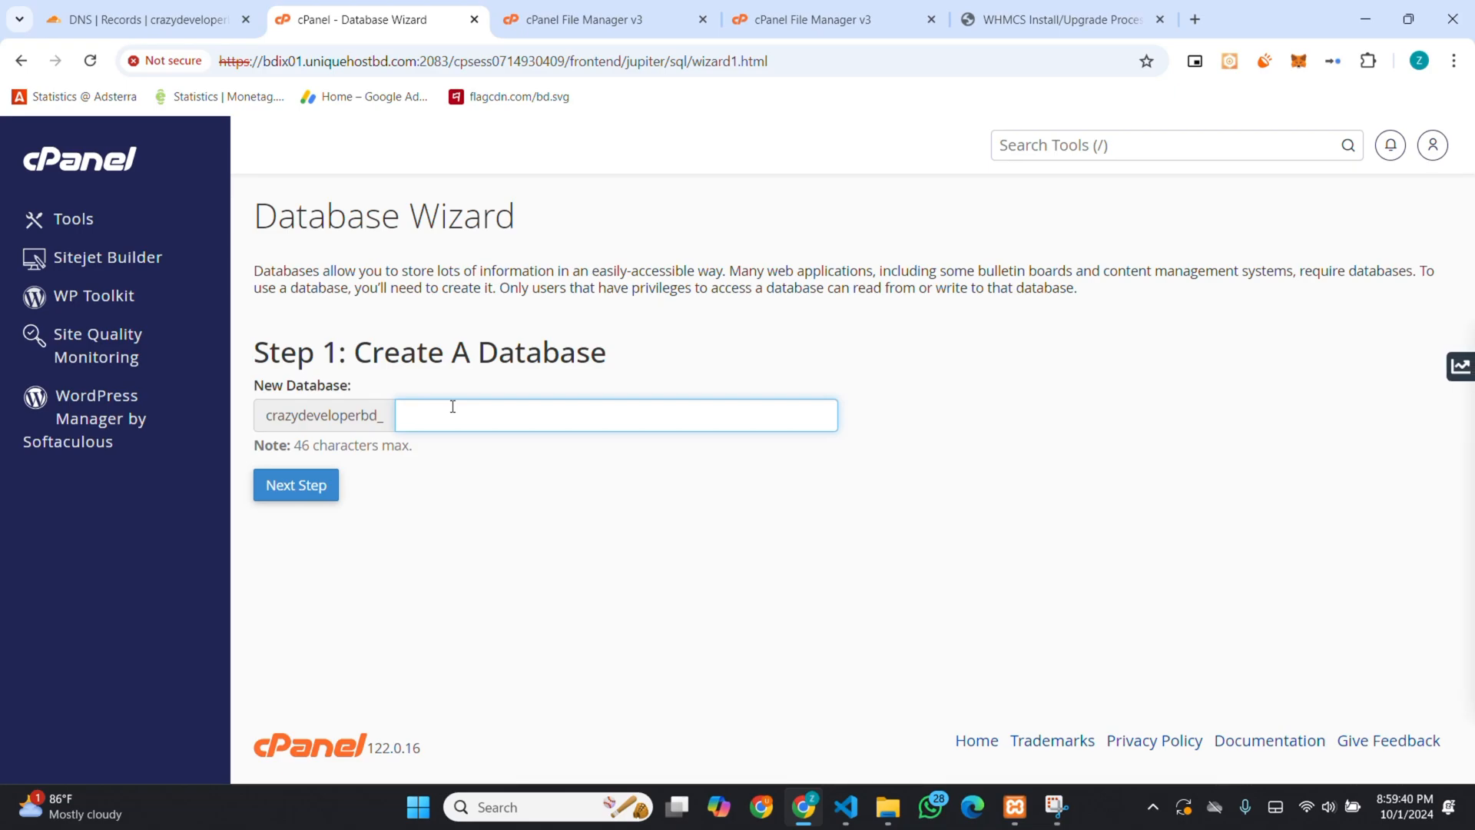
pyautogui.write('whmcs')
pyautogui.press('Return')
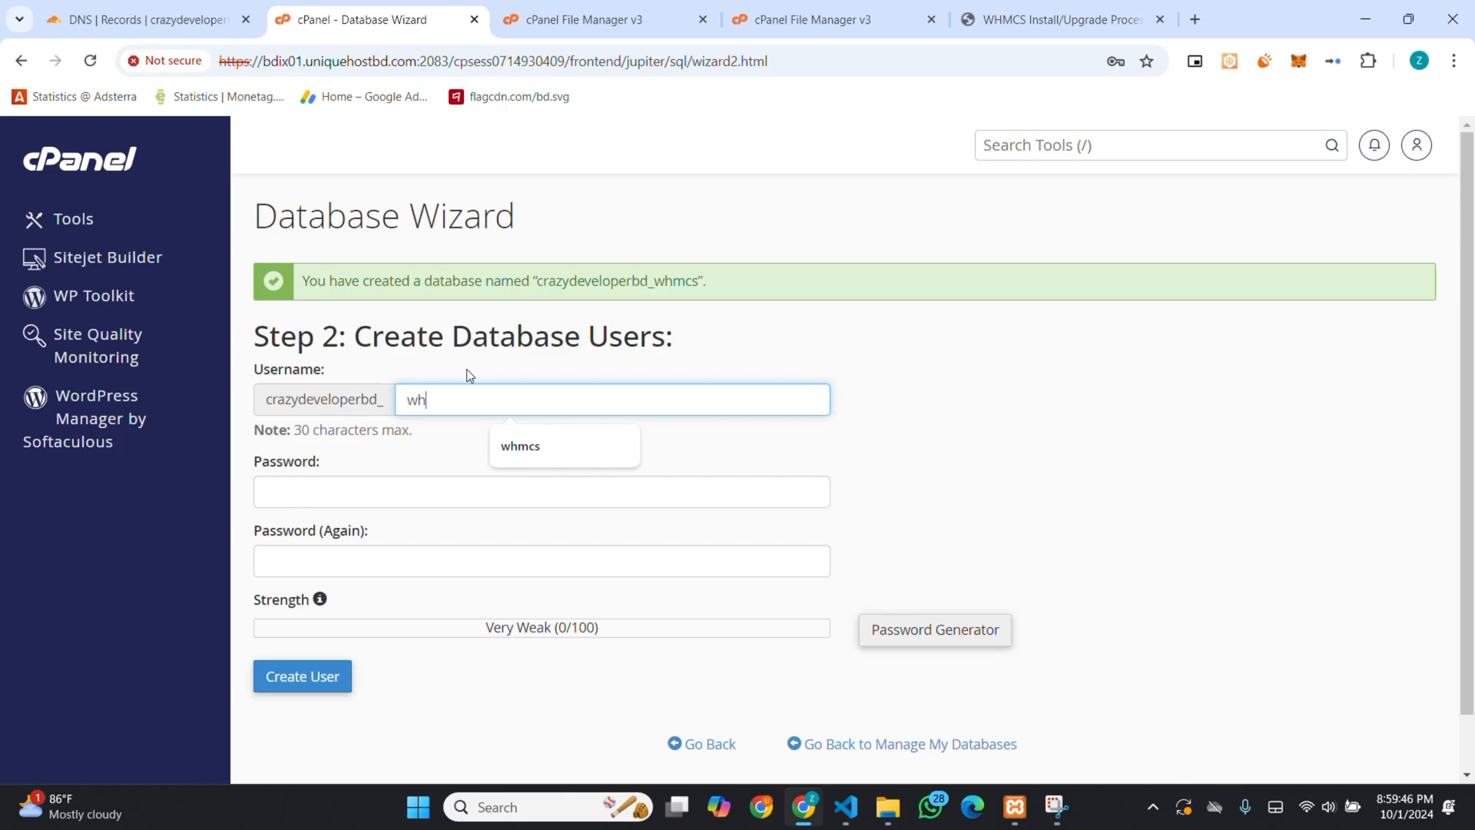
pyautogui.write('mcs-')
pyautogui.scroll(-1, 468, 375)
# - Create database user whmcs with a pasted strong password and grant it ALL PRIVILEGES
pyautogui.press('BackSpace')
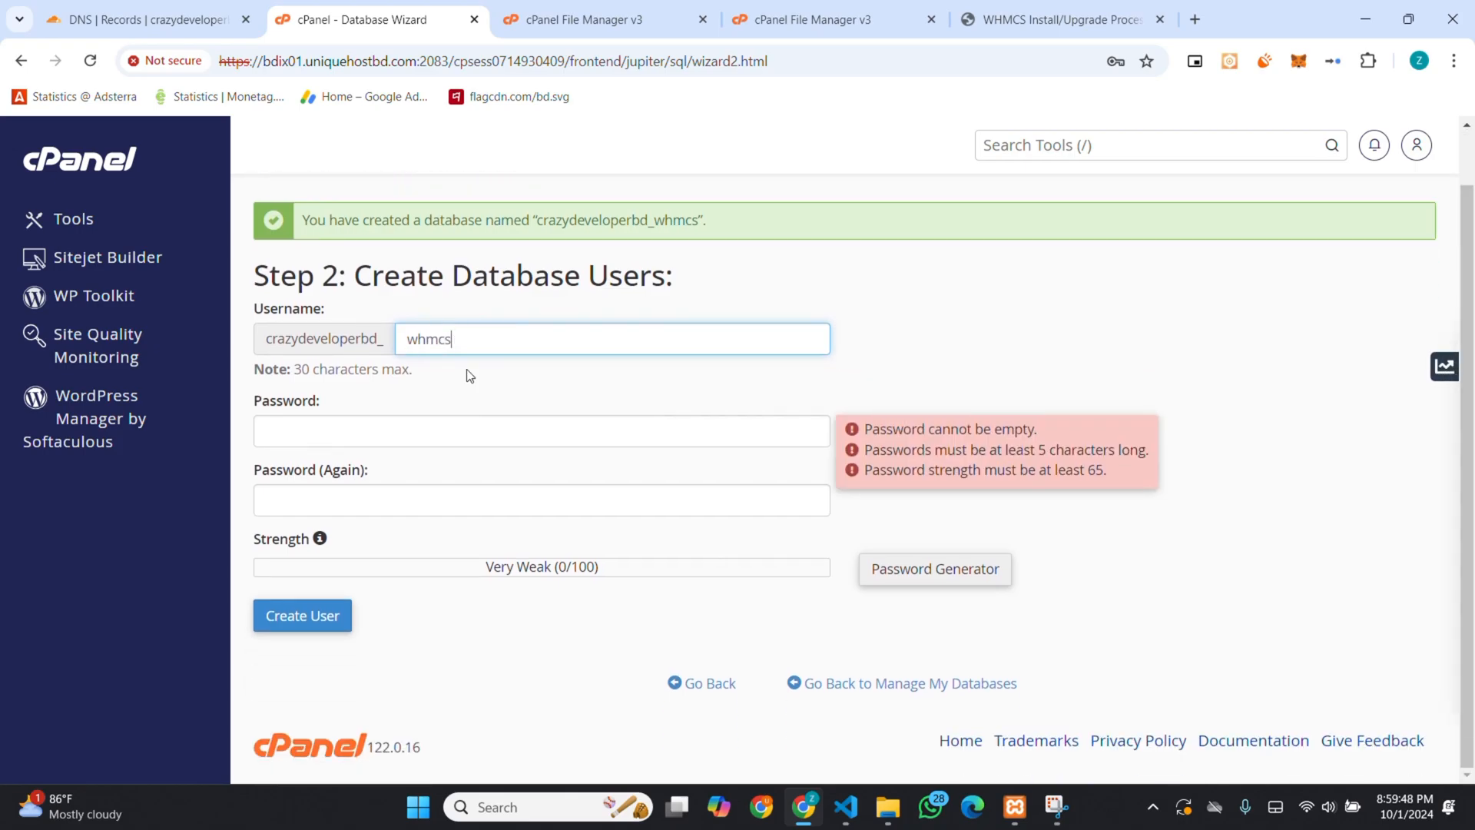
pyautogui.doubleClick(619, 219)
pyautogui.hotkey('ctrl', 'c')
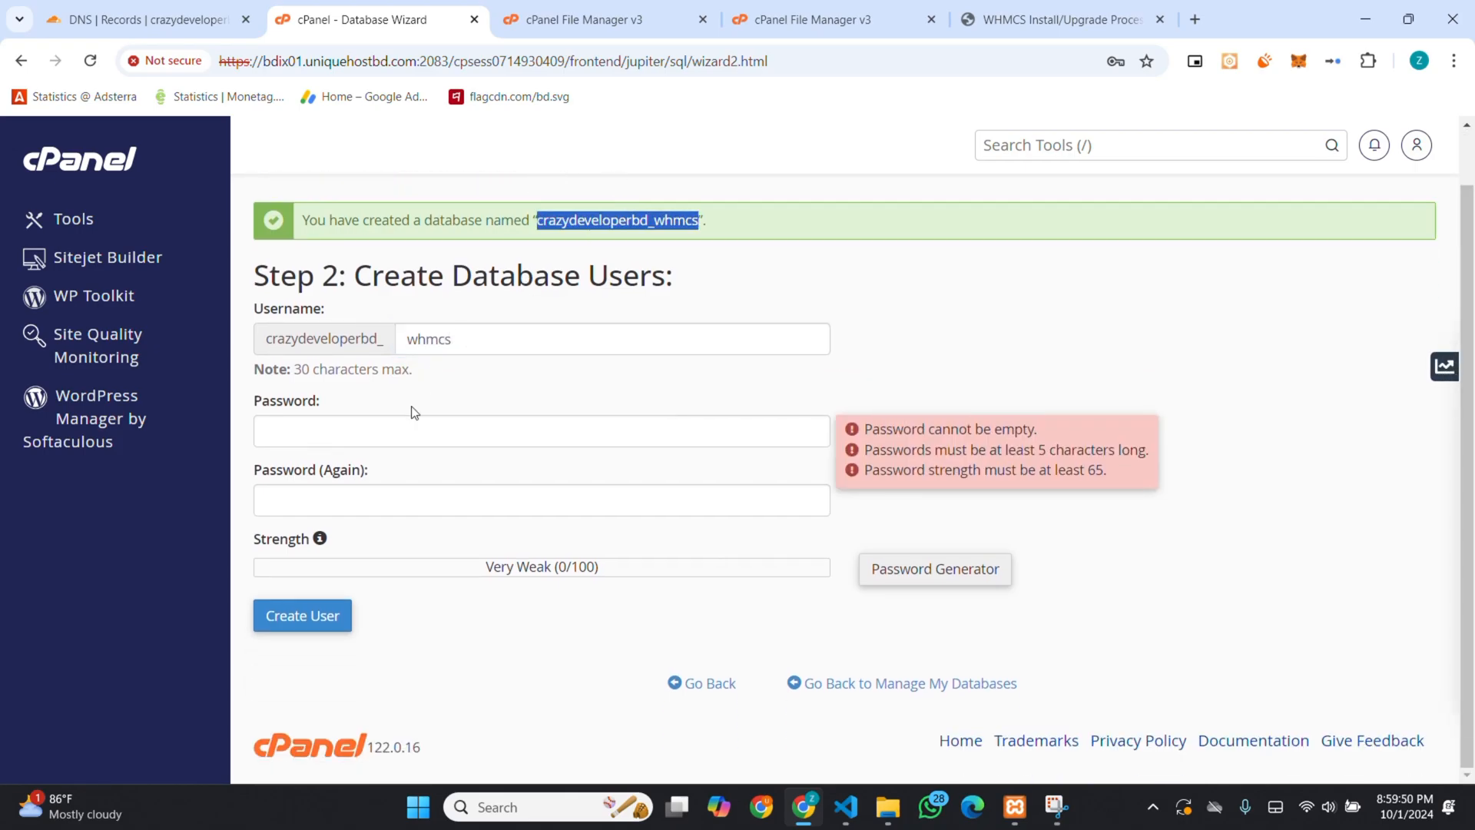
pyautogui.click(413, 430)
pyautogui.hotkey('ctrl', 'v')
pyautogui.click(353, 499)
pyautogui.hotkey('ctrl', 'v')
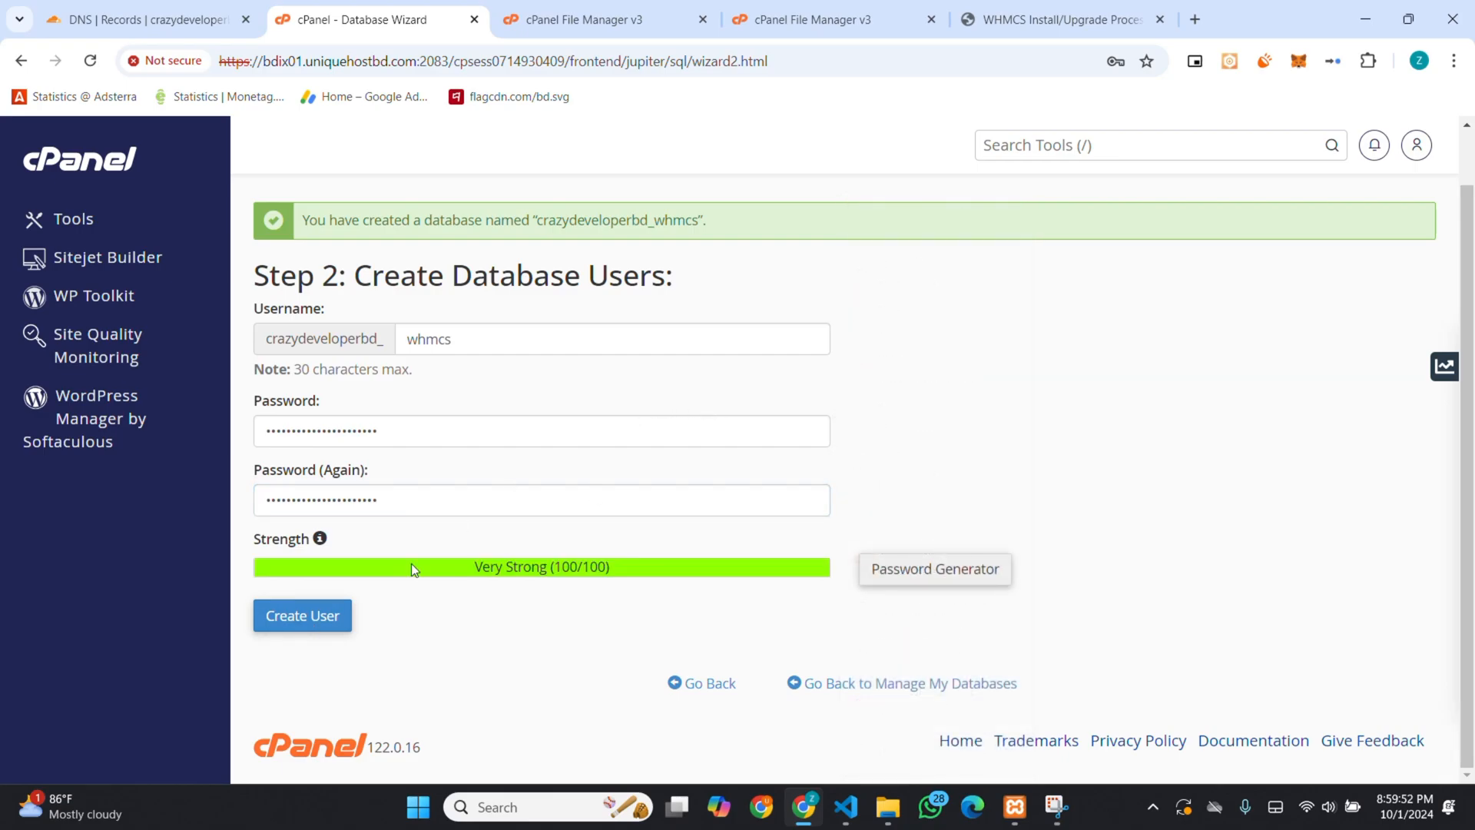
pyautogui.click(330, 614)
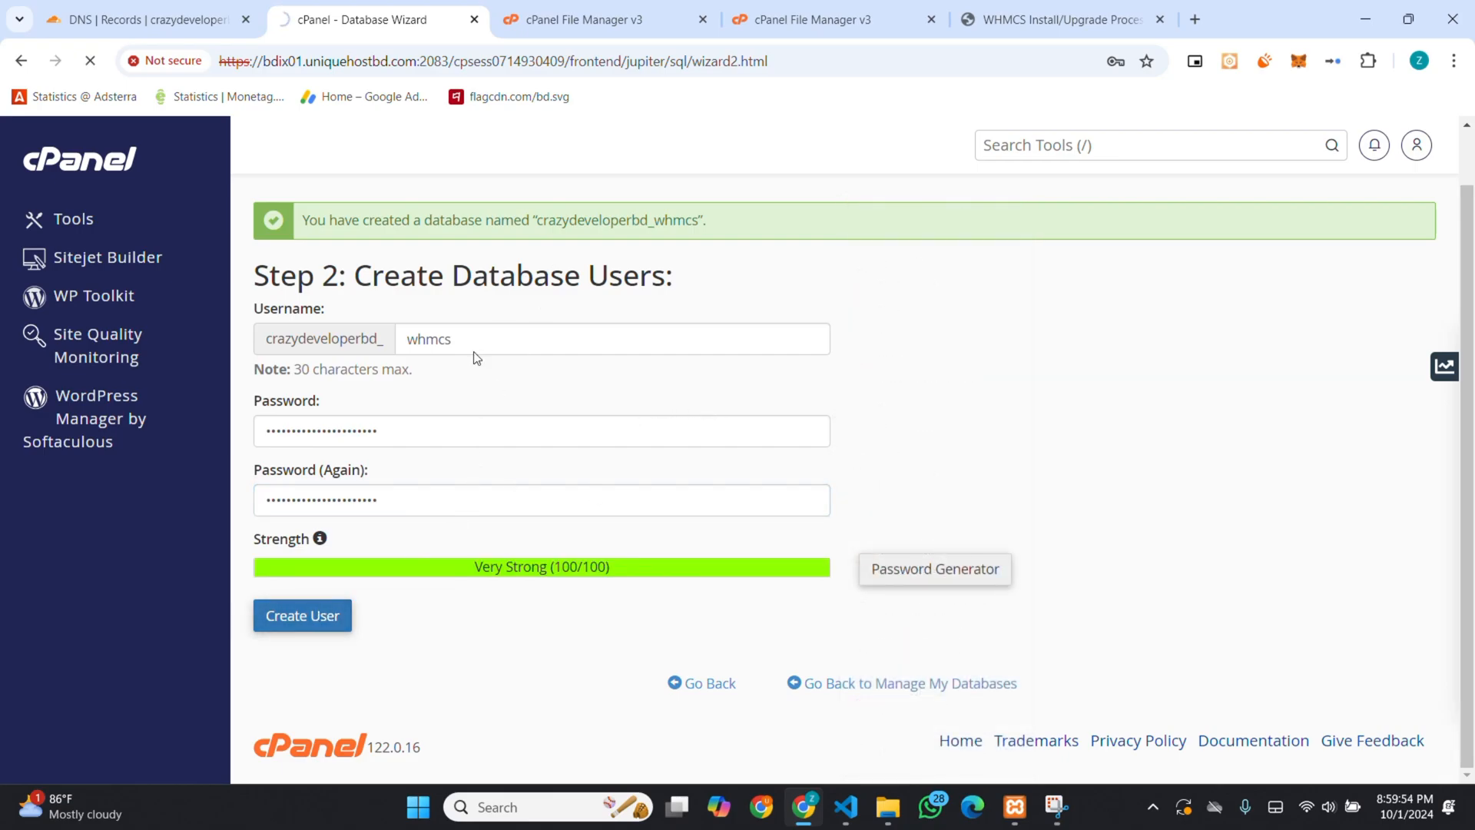
pyautogui.click(343, 442)
pyautogui.scroll(-4, 372, 418)
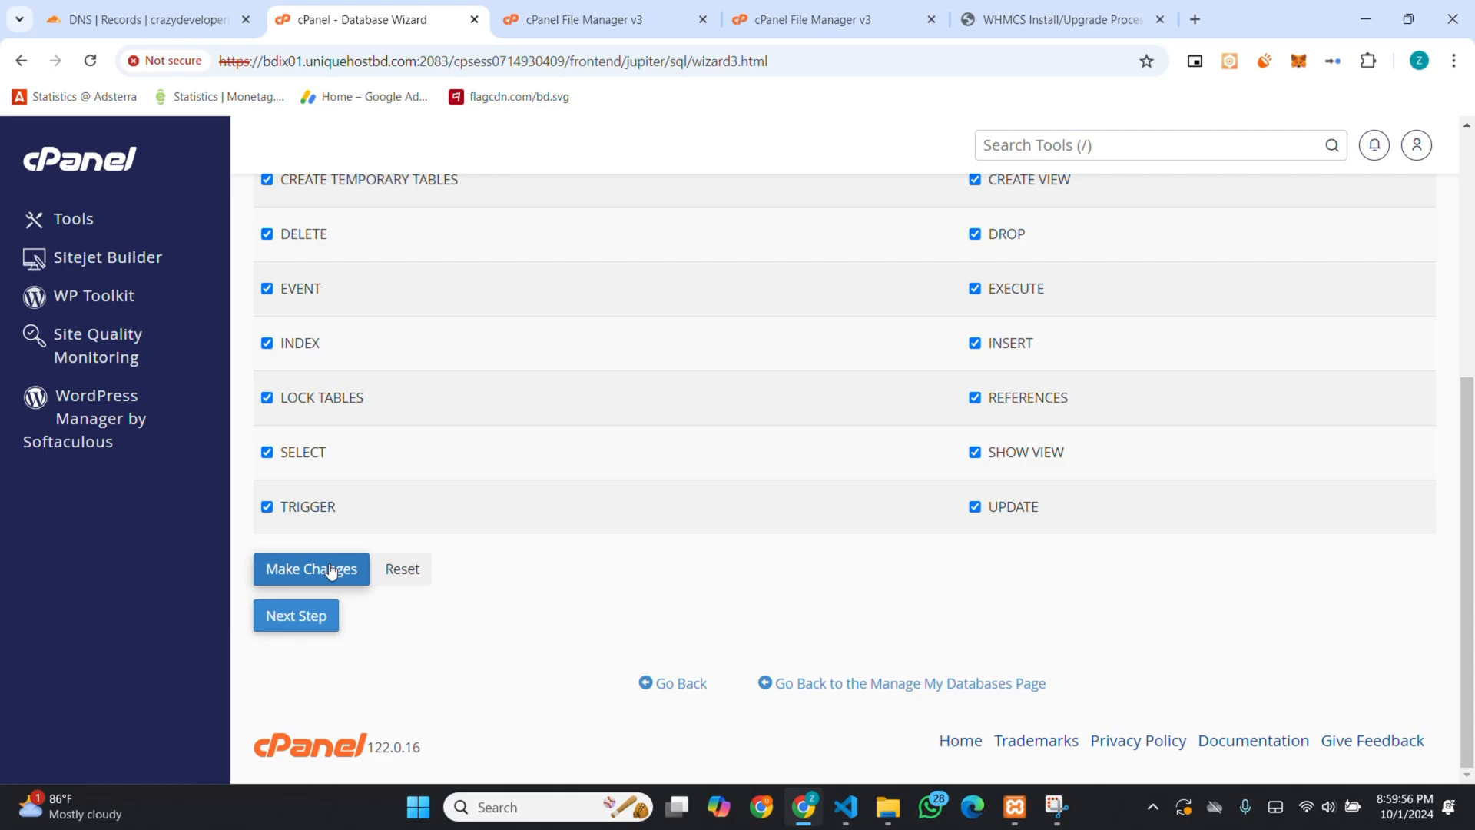
pyautogui.click(1055, 20)
pyautogui.click(677, 442)
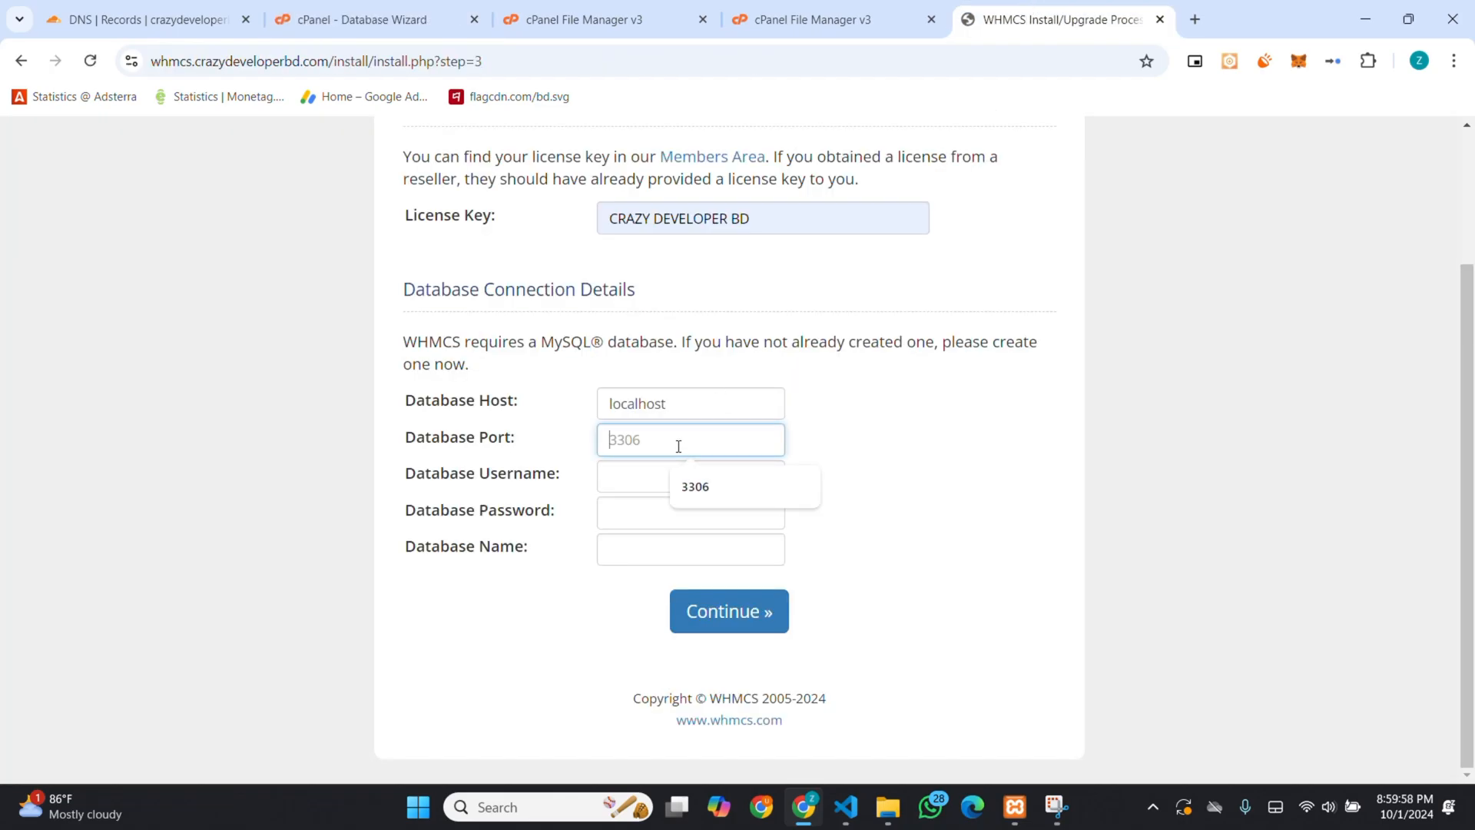
pyautogui.click(721, 486)
pyautogui.click(636, 477)
pyautogui.hotkey('ctrl', 'v')
pyautogui.click(638, 524)
pyautogui.hotkey('ctrl', 'v')
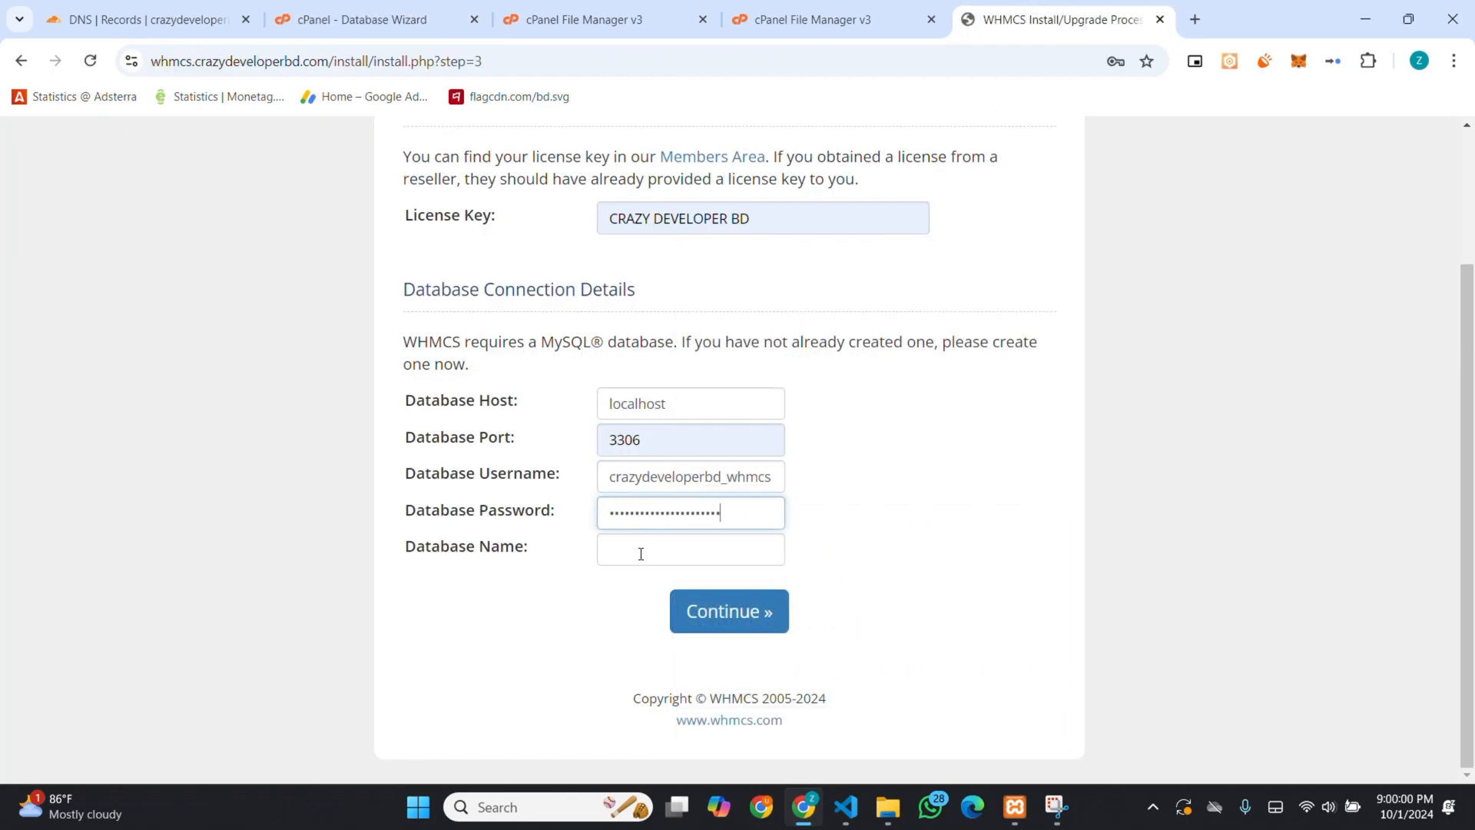
pyautogui.click(641, 554)
pyautogui.hotkey('ctrl', 'v')
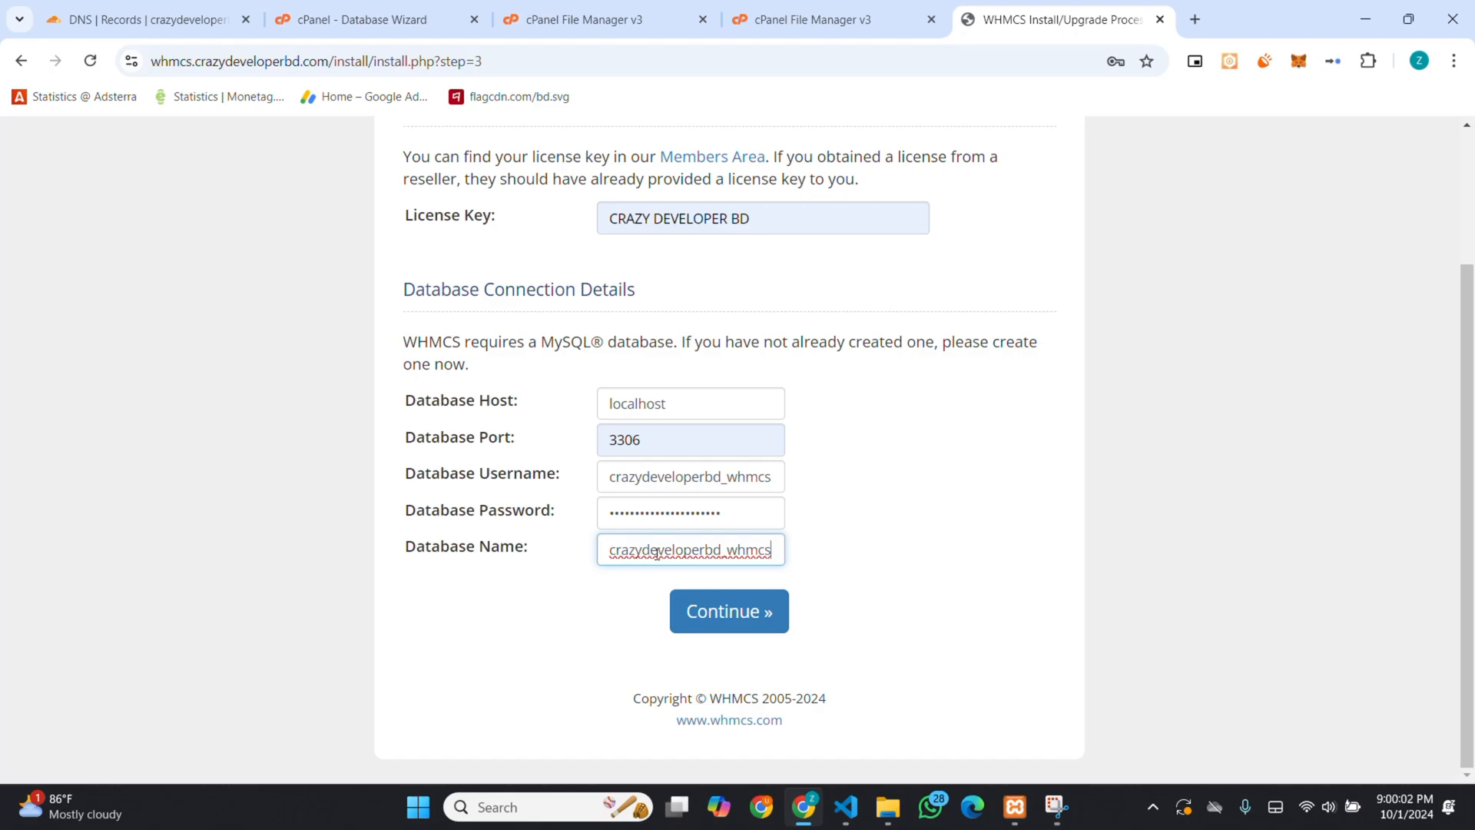
pyautogui.click(422, 20)
pyautogui.click(1014, 20)
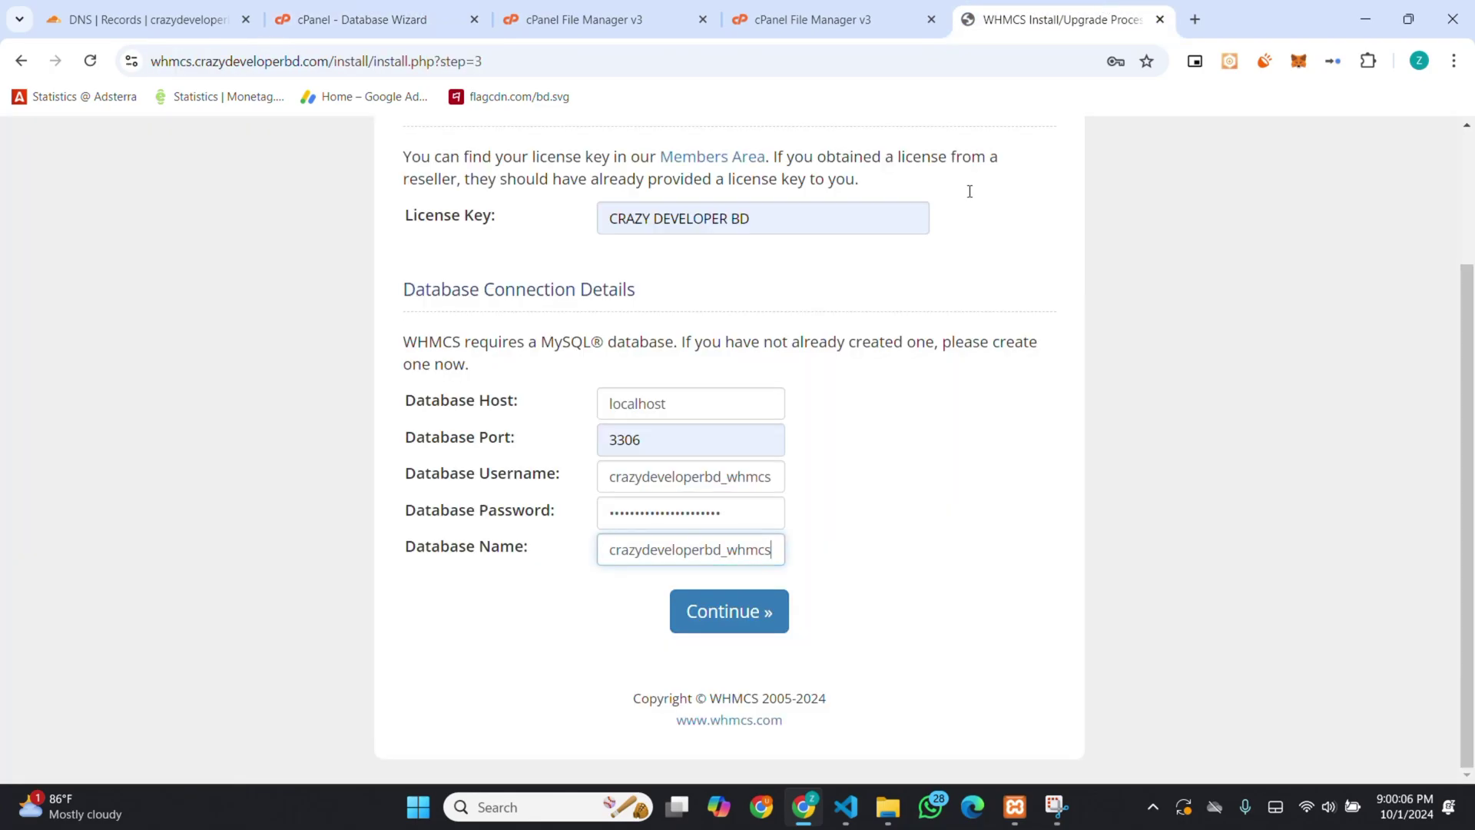
pyautogui.click(750, 607)
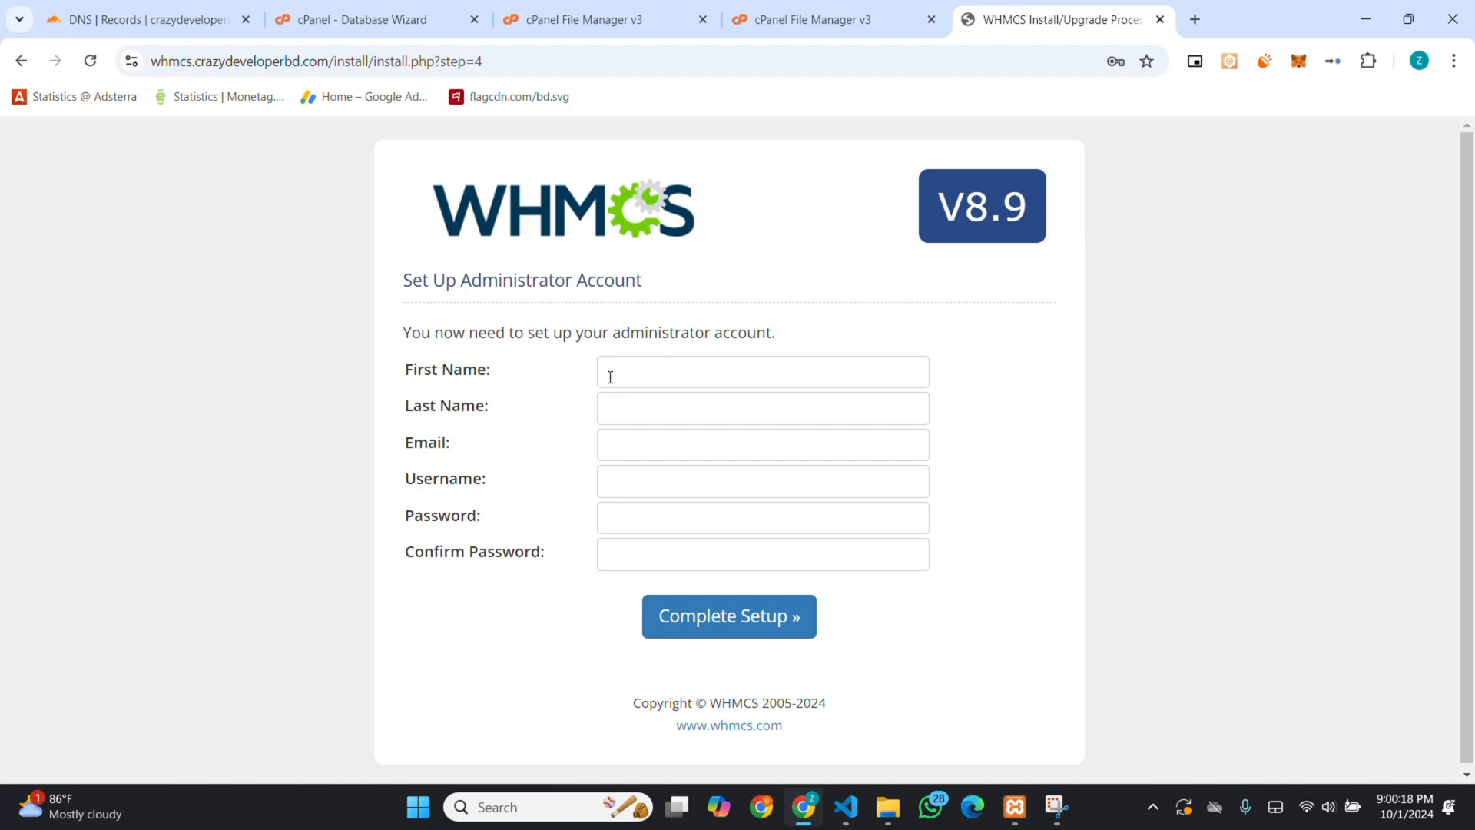
# - Fill the administrator's name, email, username admin and password, then complete setup
pyautogui.moveTo(405, 372); pyautogui.dragTo(489, 367)
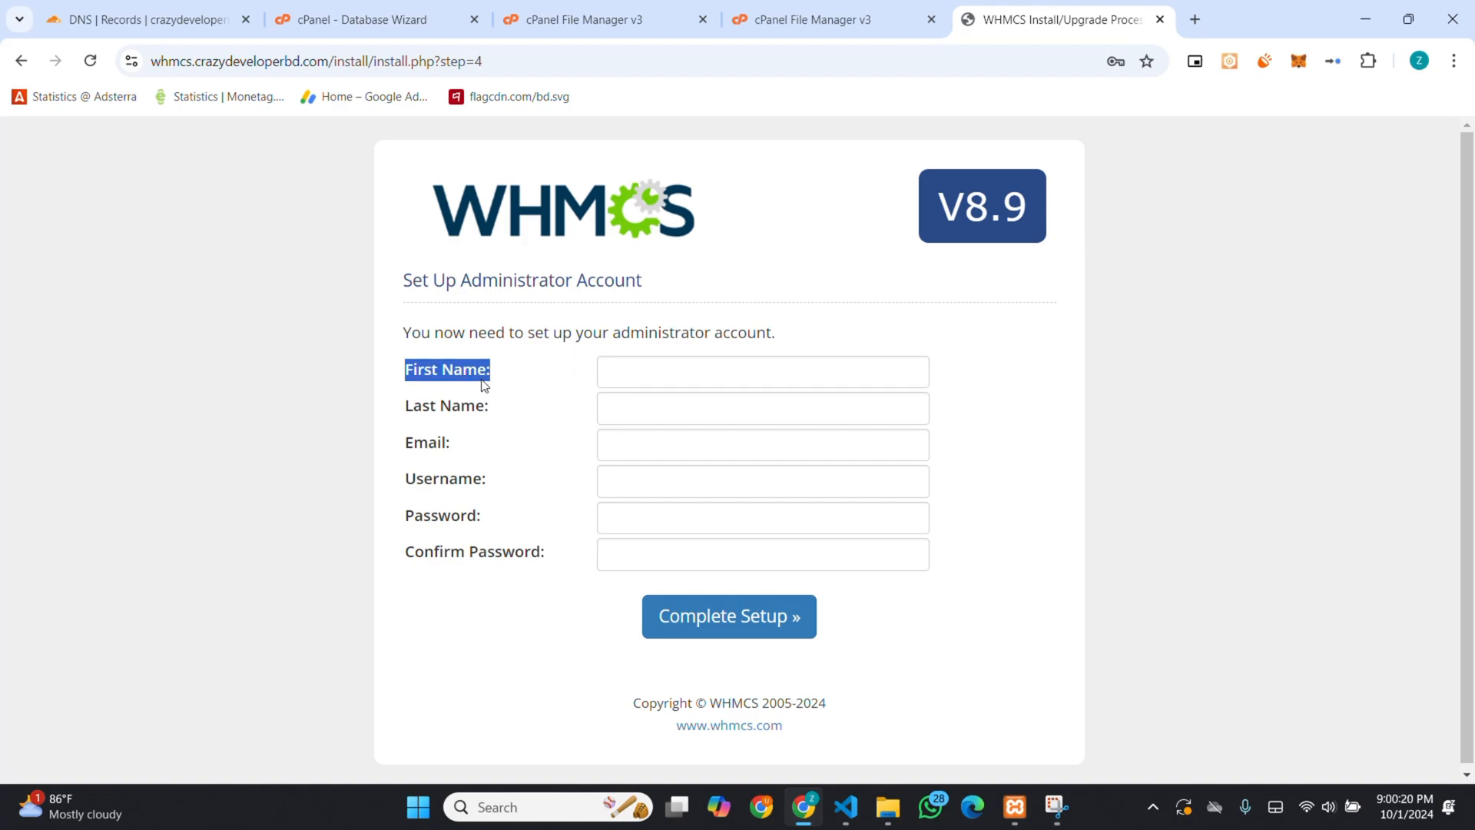
pyautogui.click(691, 384)
pyautogui.write('admin')
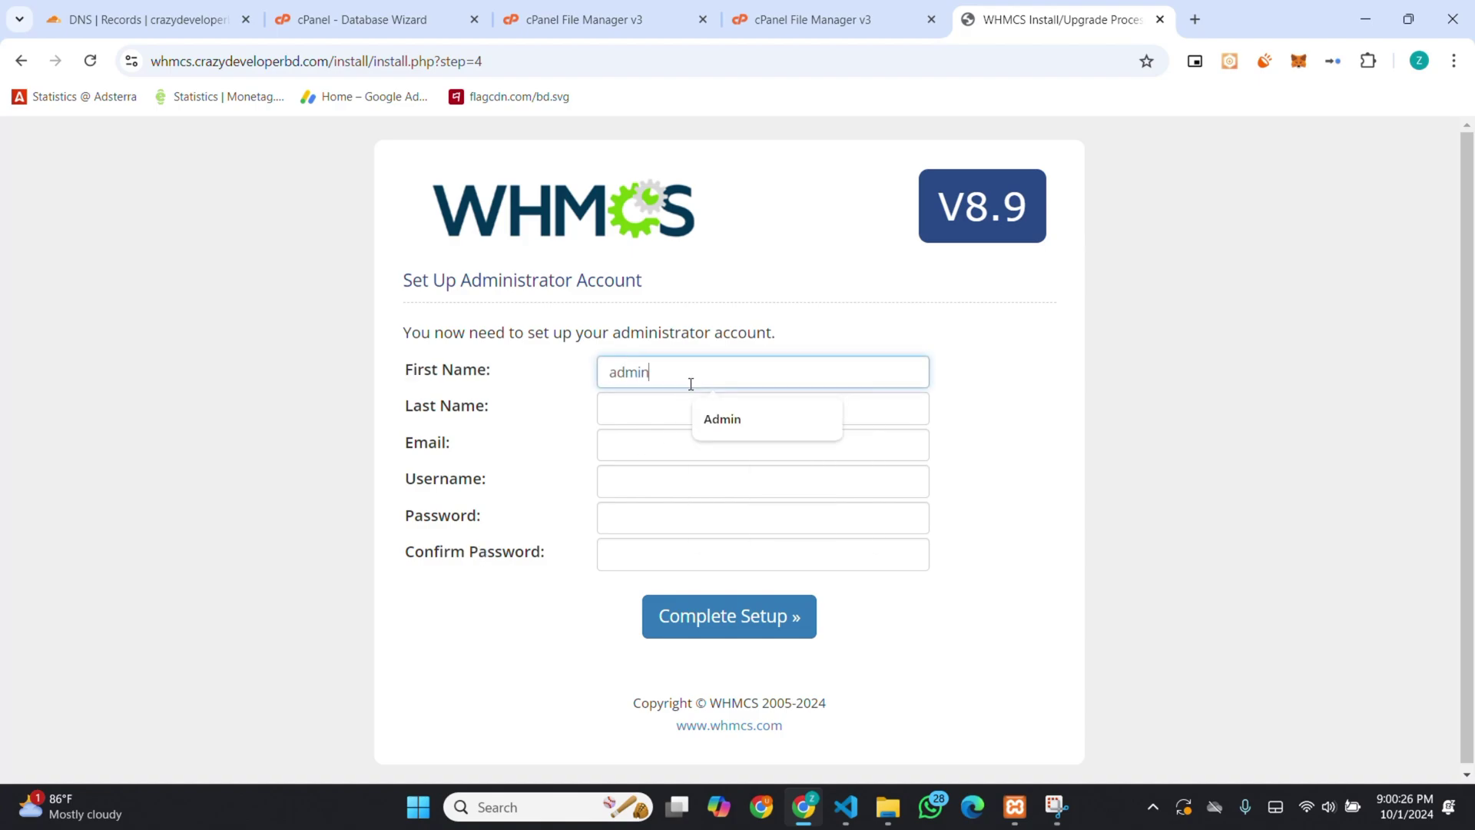
pyautogui.click(650, 400)
pyautogui.write('admi')
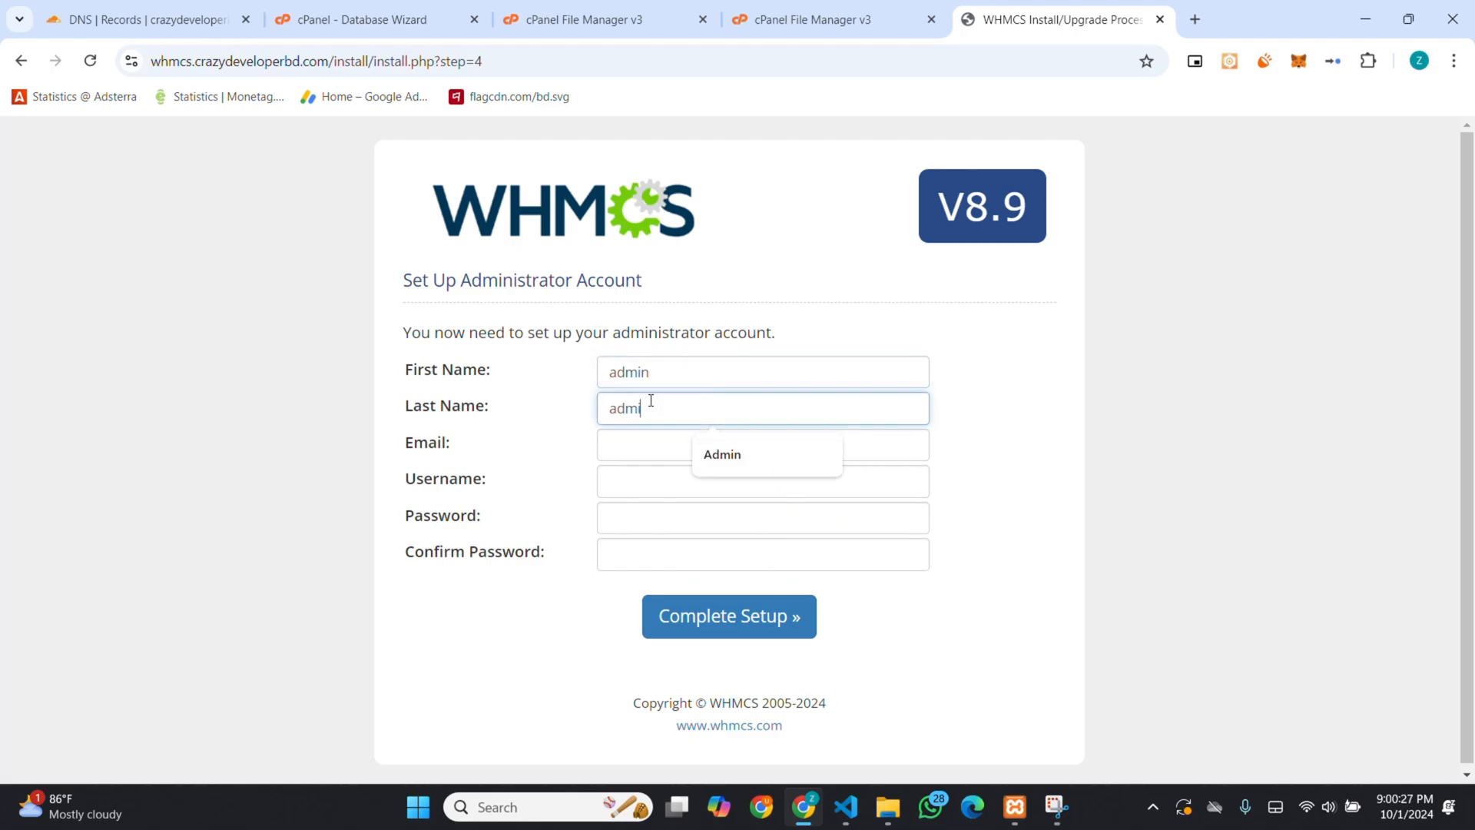
pyautogui.write('n')
pyautogui.click(653, 448)
pyautogui.write('admin')
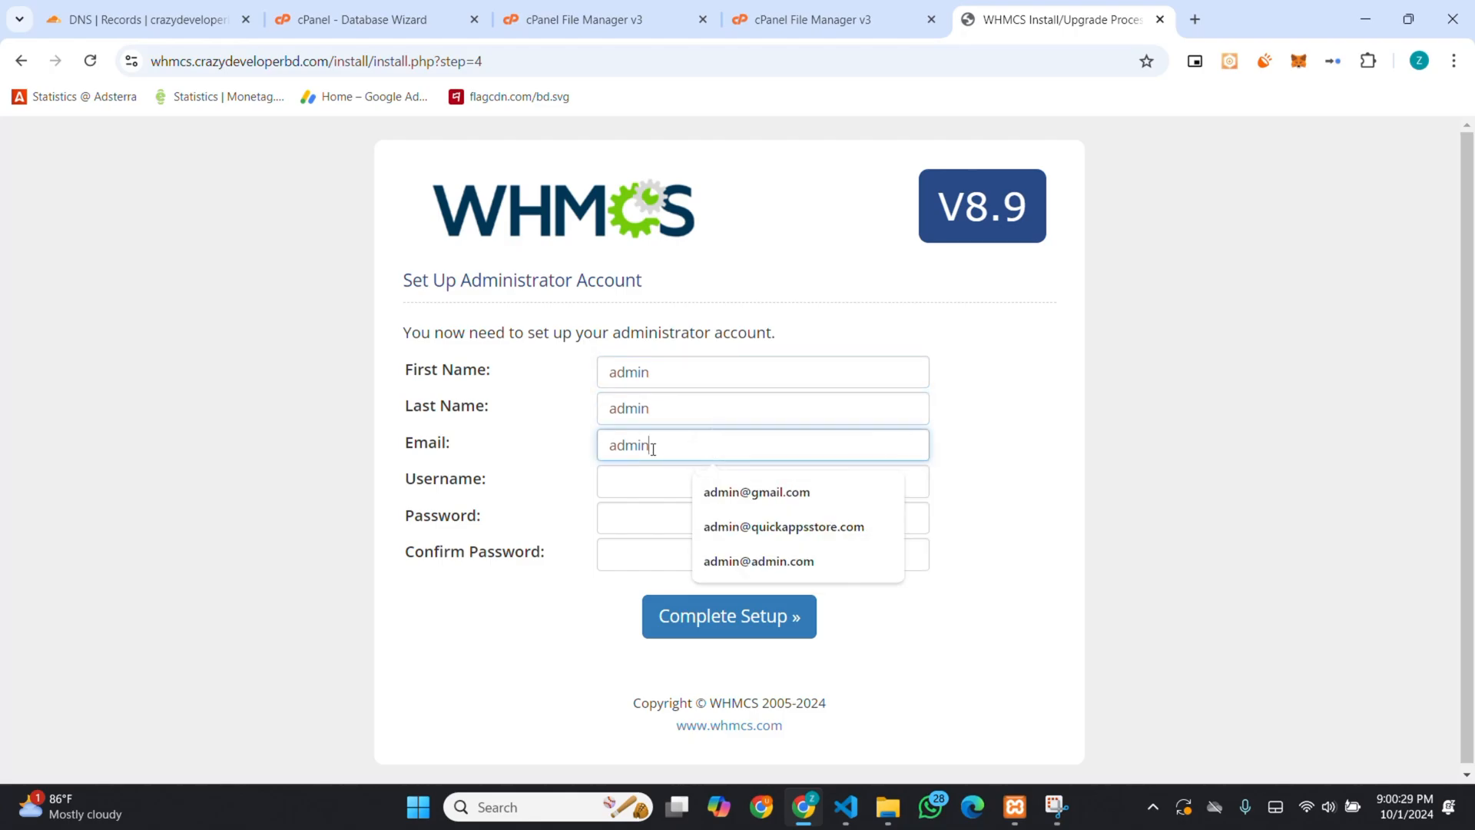
pyautogui.click(756, 492)
pyautogui.click(656, 477)
pyautogui.write('admin')
pyautogui.click(643, 521)
pyautogui.write('admin')
pyautogui.click(637, 546)
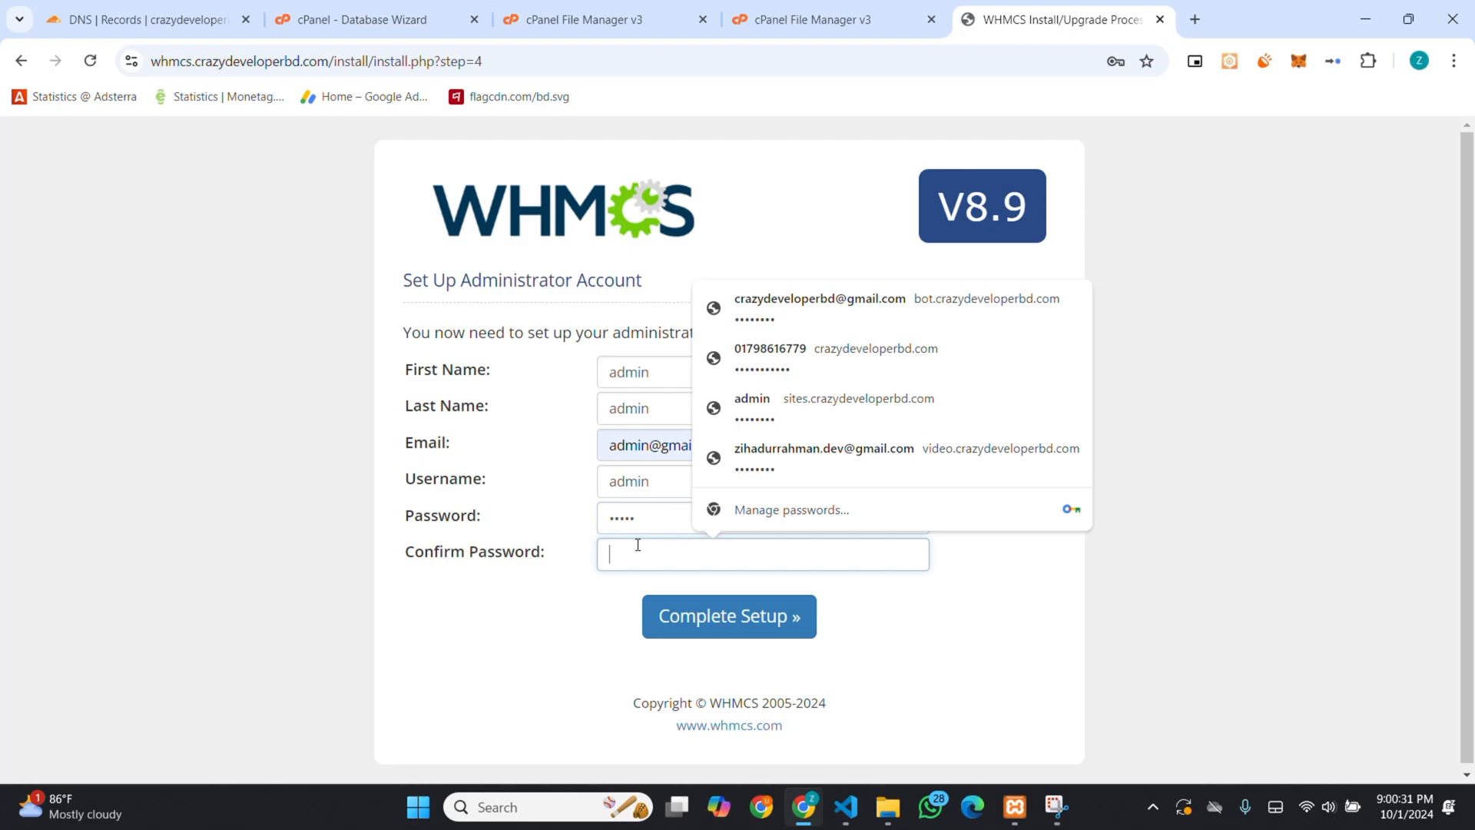
pyautogui.write('admin')
pyautogui.click(672, 623)
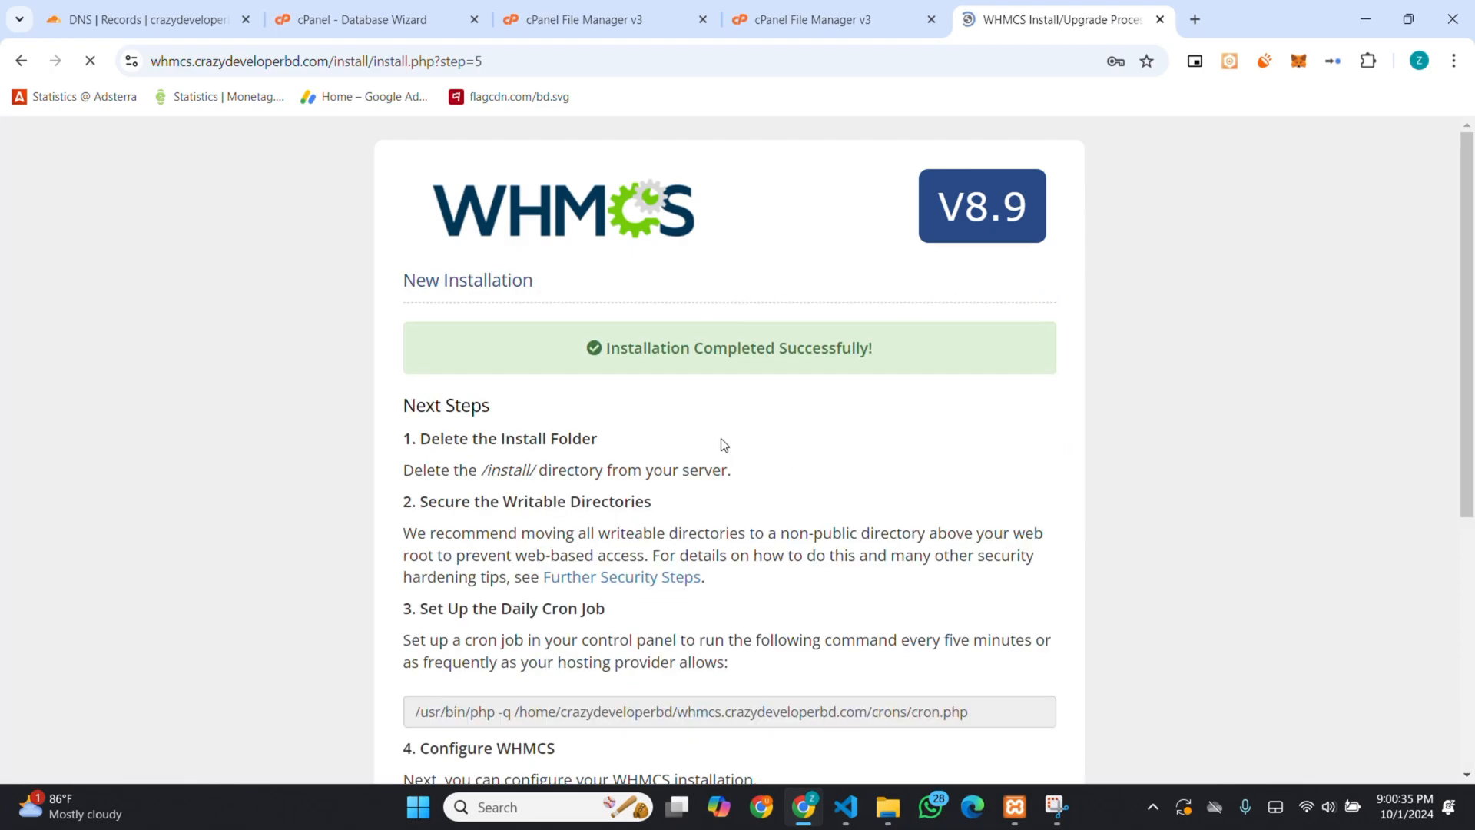
pyautogui.scroll(-4, 717, 449)
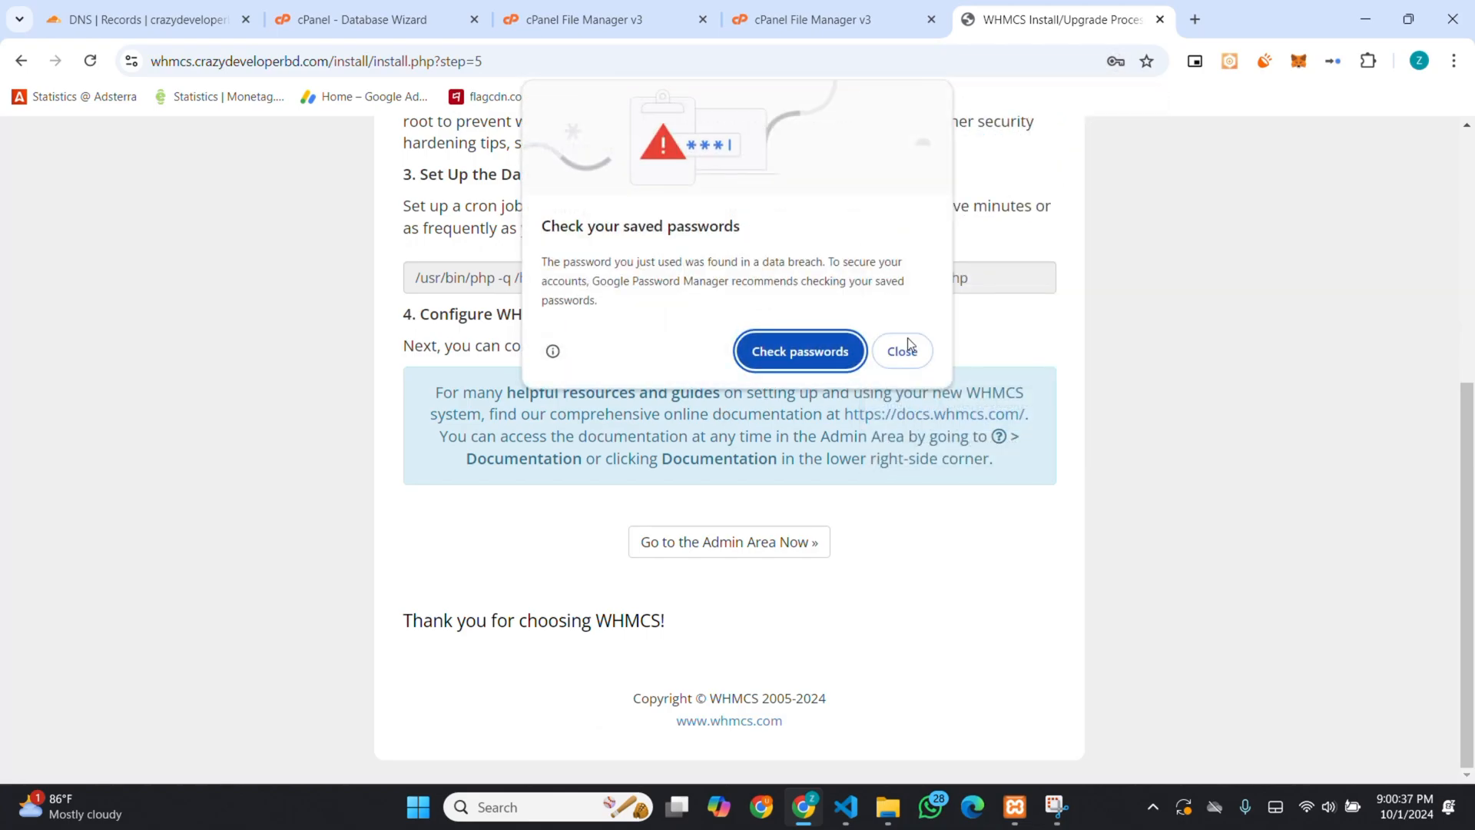
# - Dismiss Chrome's password popups and go to the new WHMCS admin area
pyautogui.click(903, 351)
pyautogui.scroll(2, 1038, 438)
pyautogui.scroll(2, 1098, 446)
pyautogui.click(1037, 352)
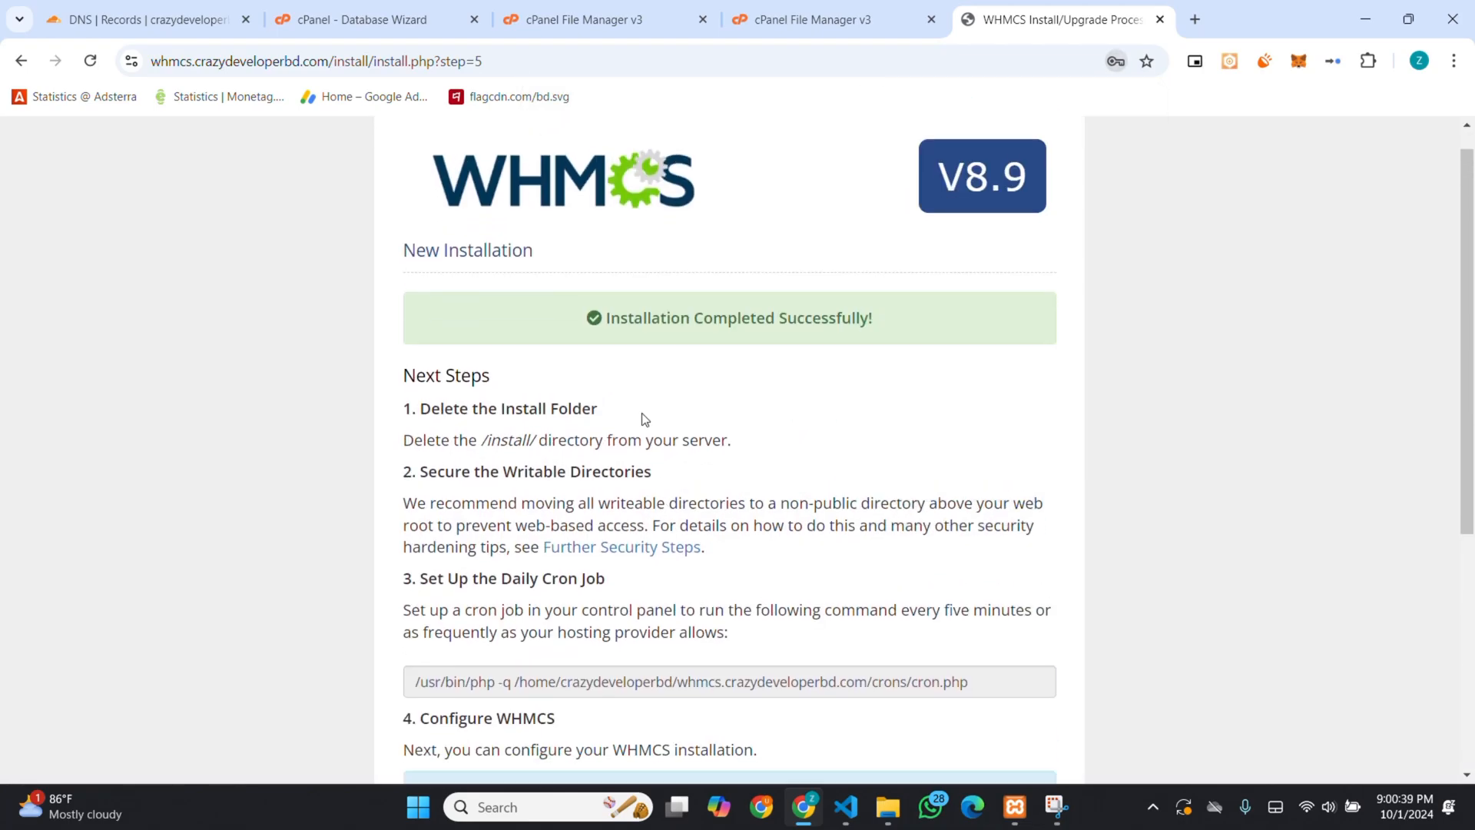
pyautogui.scroll(-4, 642, 417)
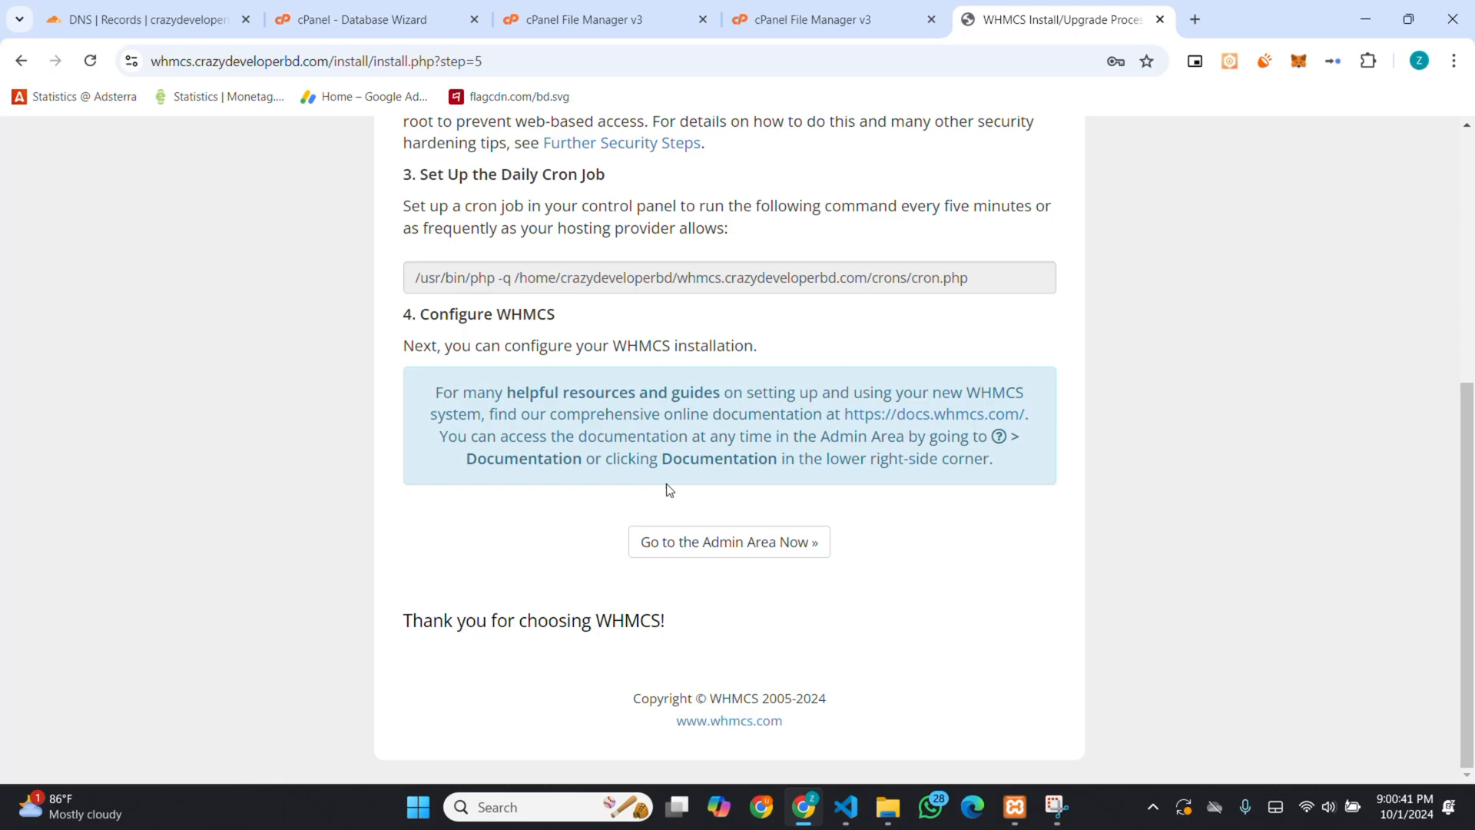
pyautogui.click(727, 544)
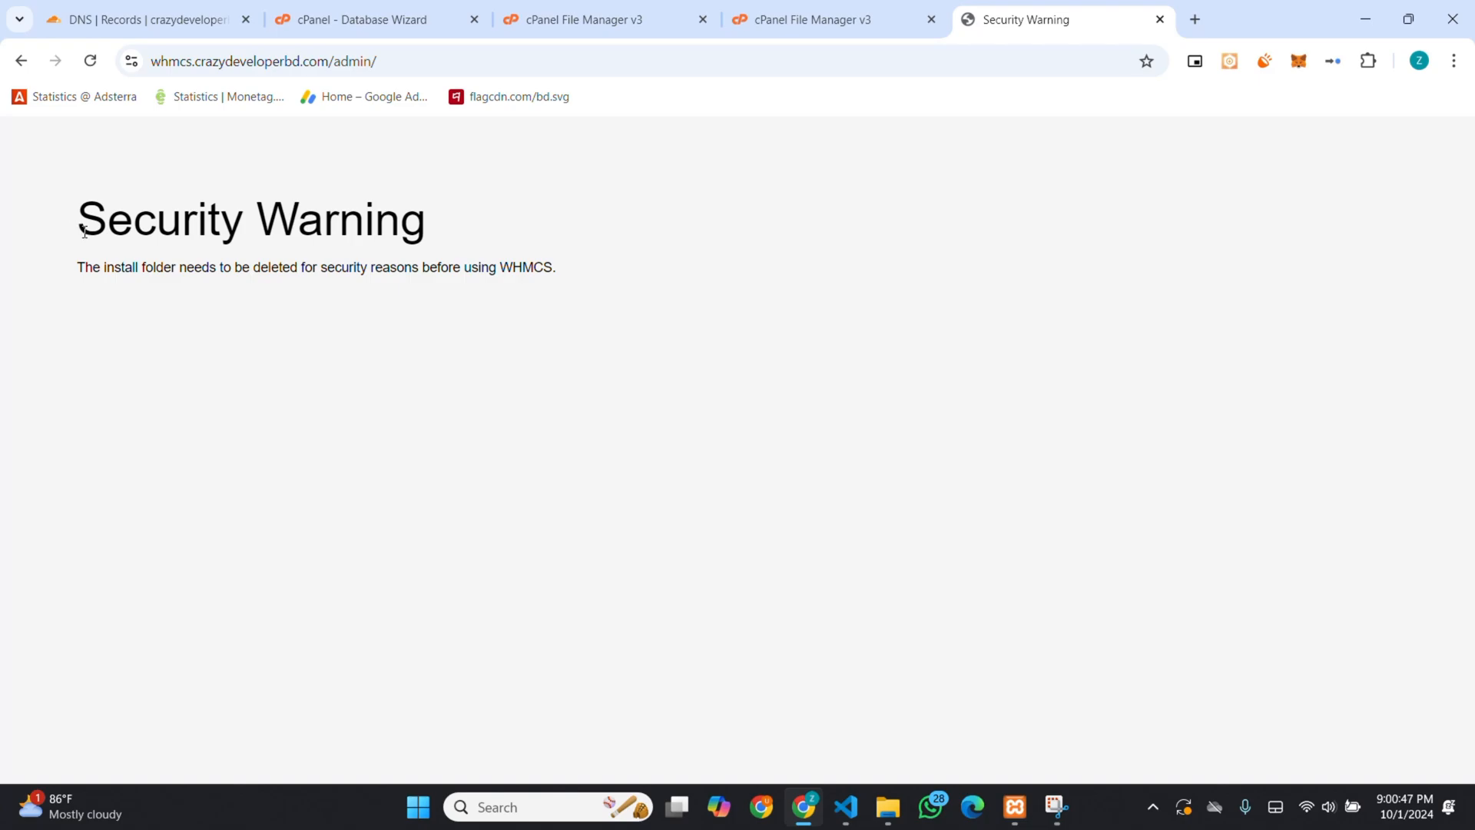
# - Permanently delete the install folder in File Manager, skipping the trash, and reload the admin page
pyautogui.moveTo(83, 223); pyautogui.dragTo(524, 231)
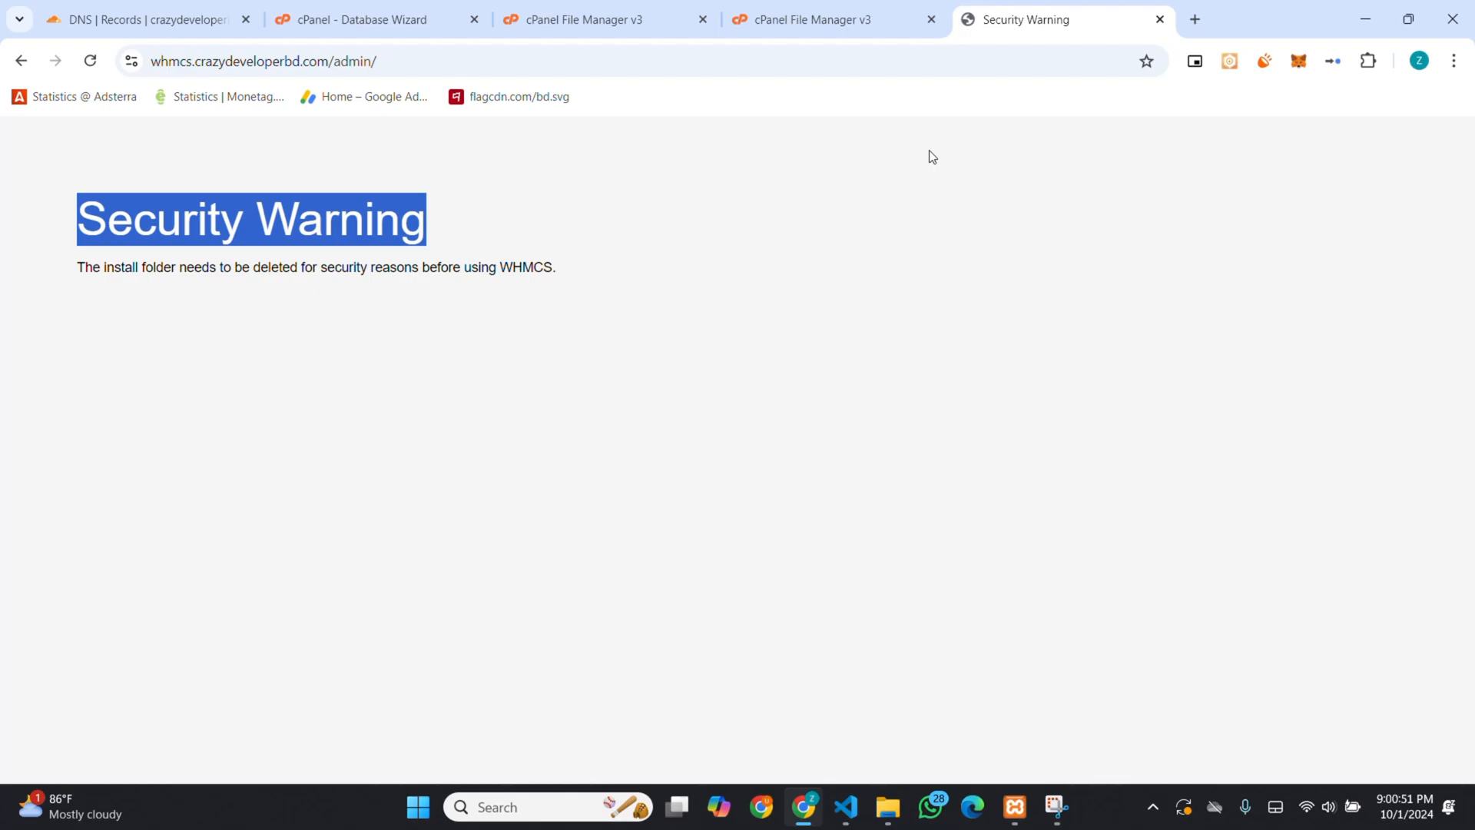
pyautogui.click(576, 14)
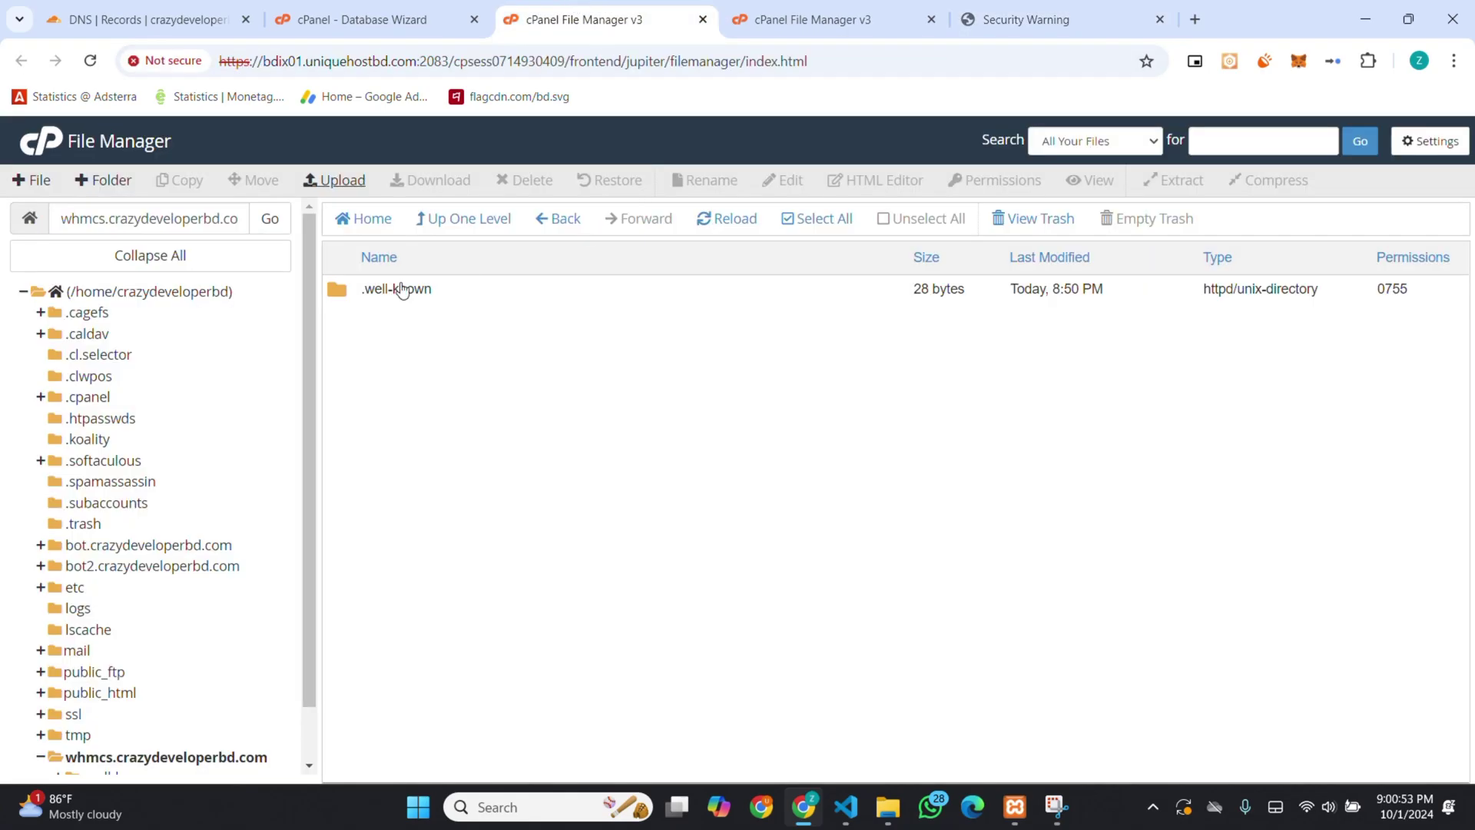
pyautogui.click(711, 207)
pyautogui.scroll(-6, 422, 570)
pyautogui.scroll(5, 422, 570)
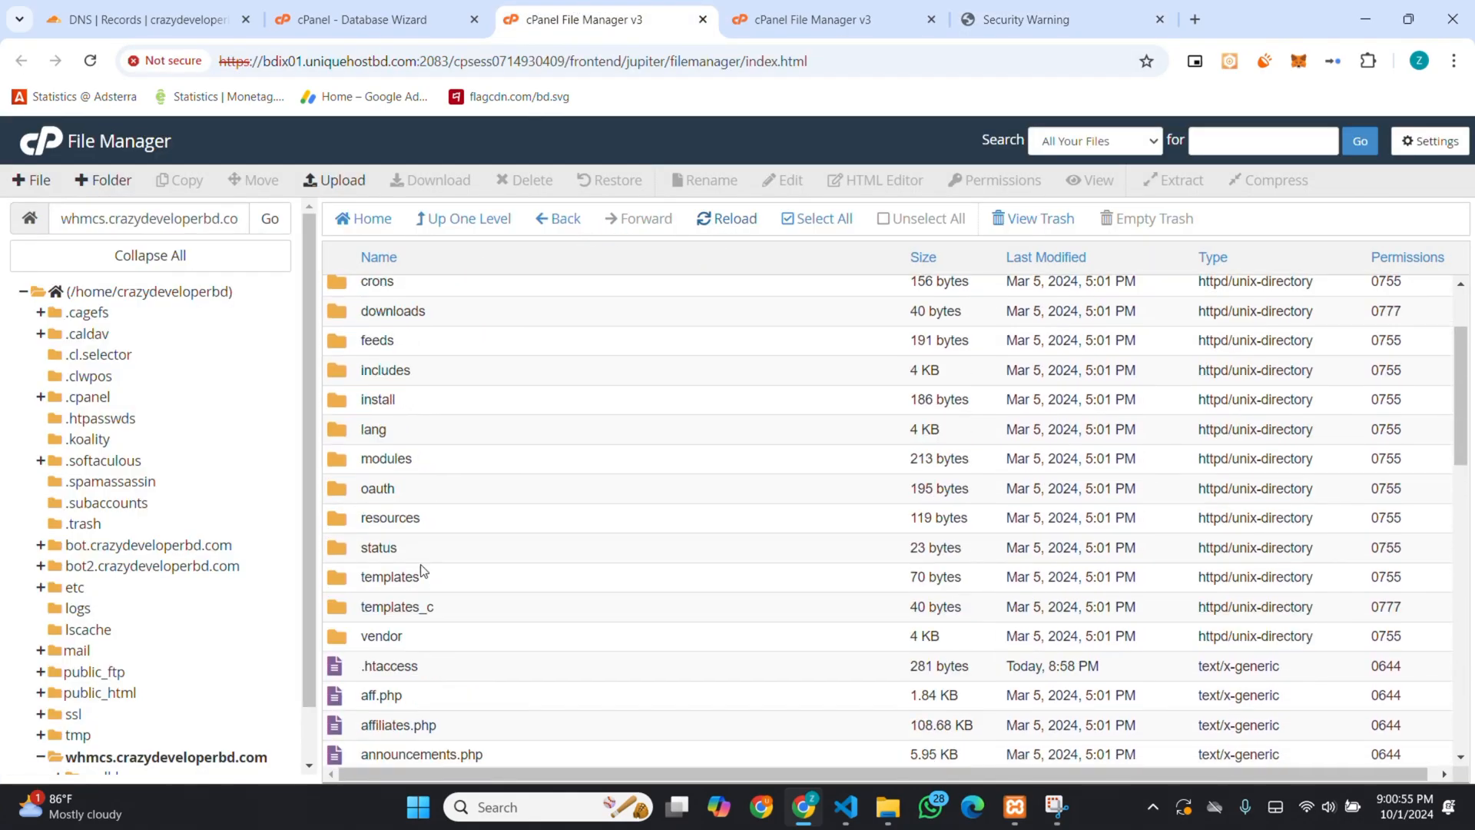
pyautogui.scroll(1, 422, 569)
pyautogui.click(404, 528)
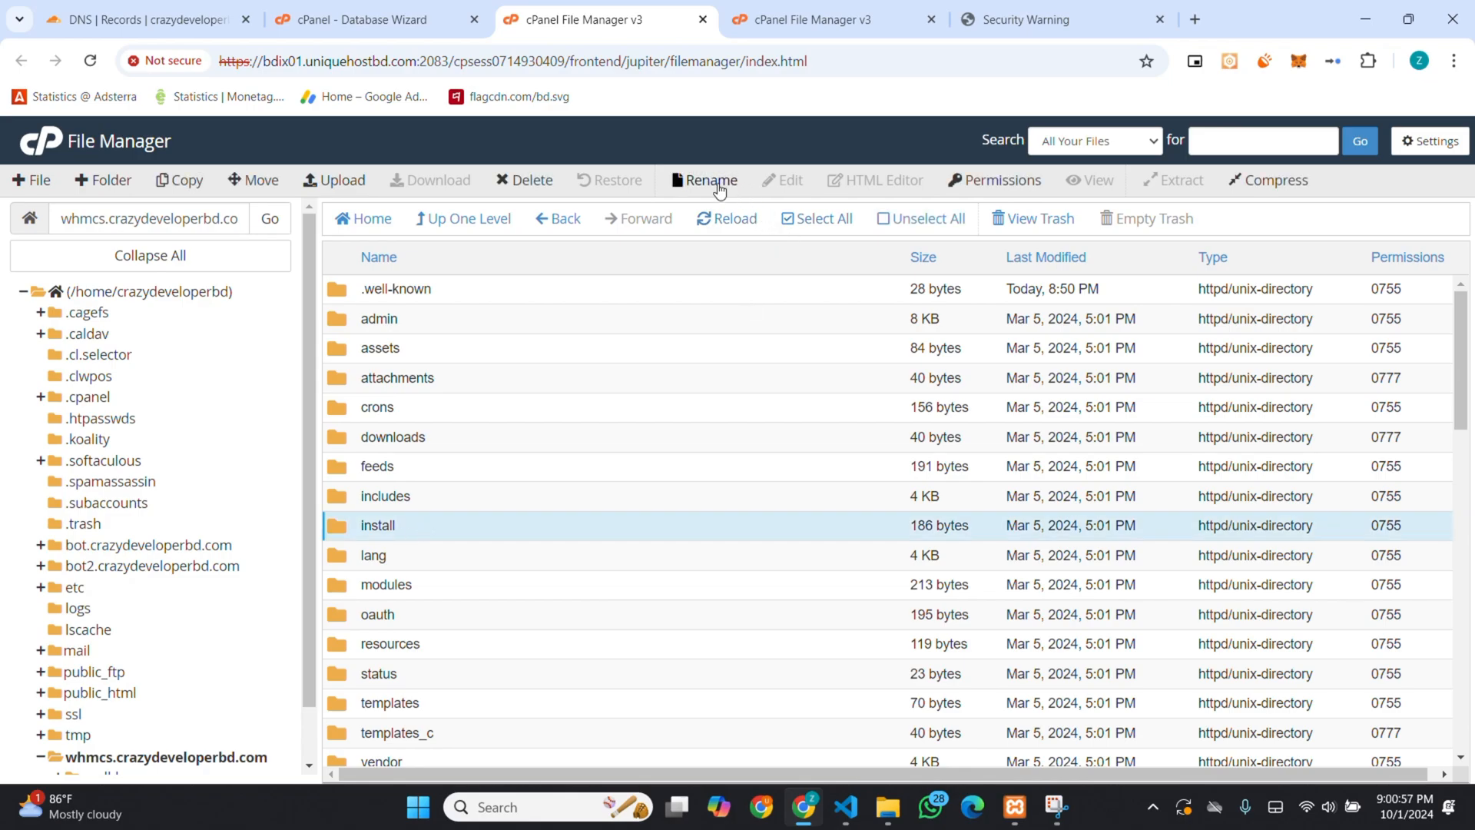
pyautogui.click(532, 182)
pyautogui.click(538, 455)
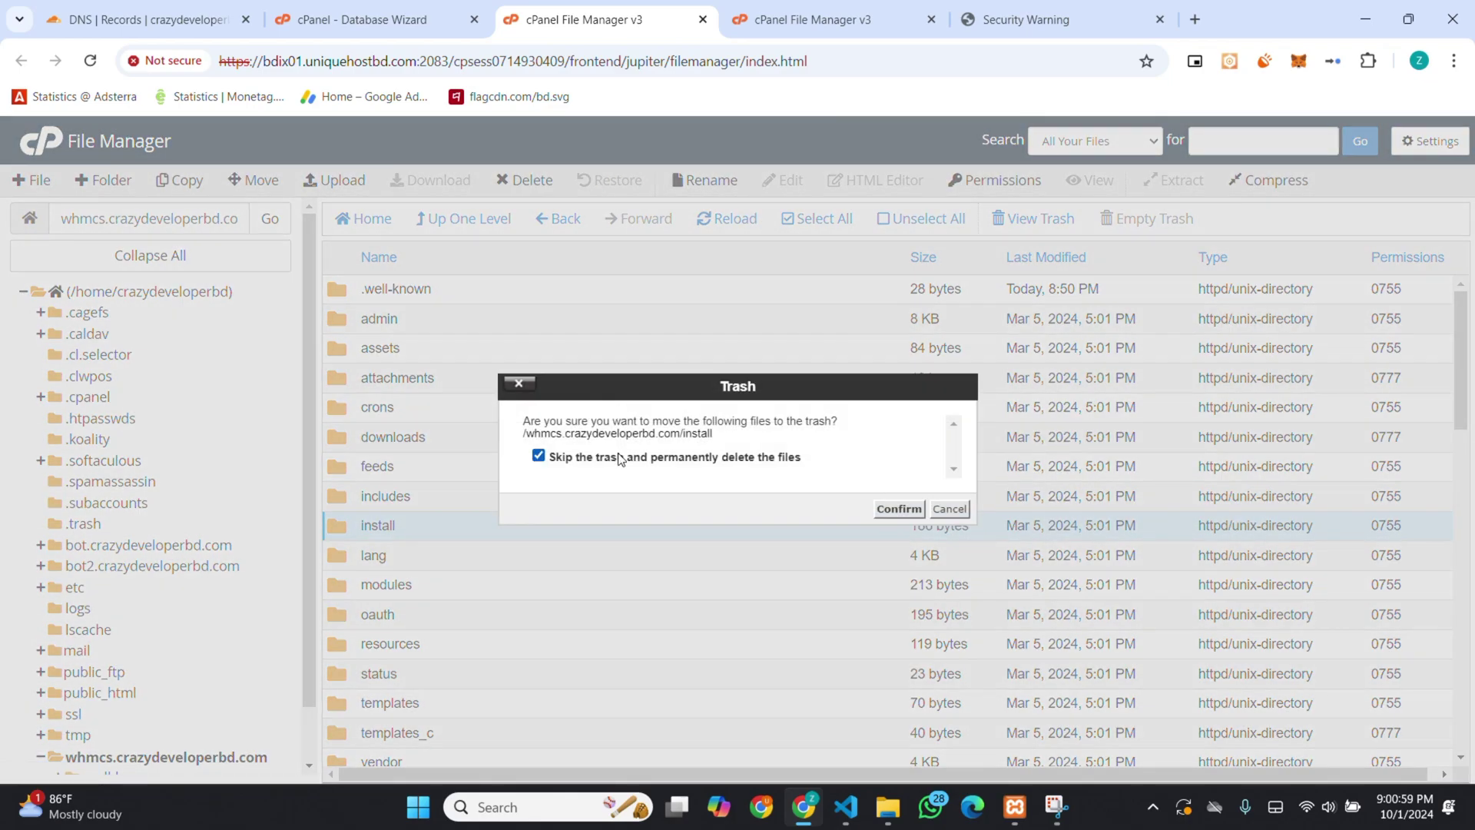
pyautogui.click(899, 510)
pyautogui.click(1021, 20)
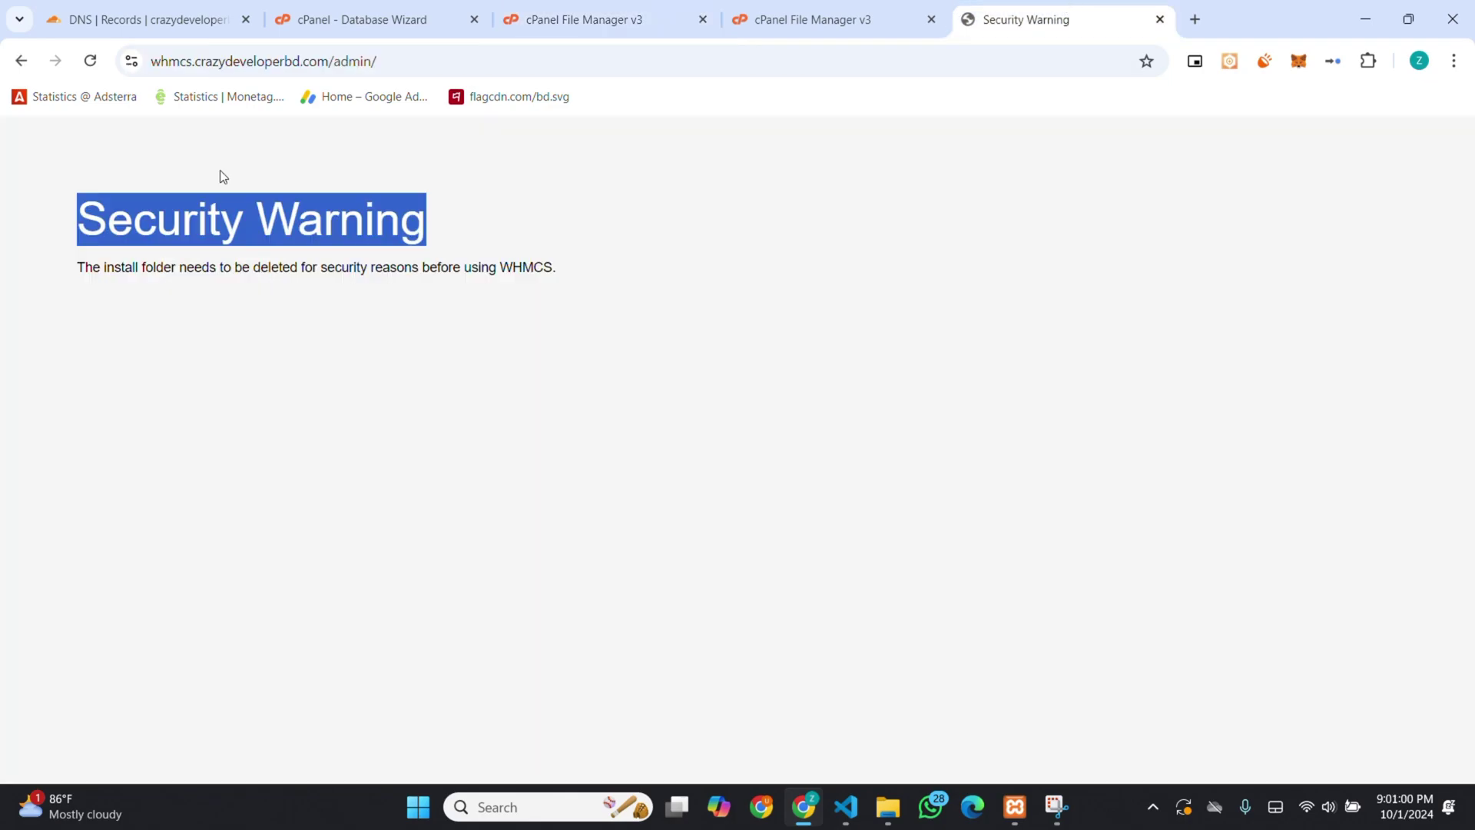
pyautogui.click(90, 64)
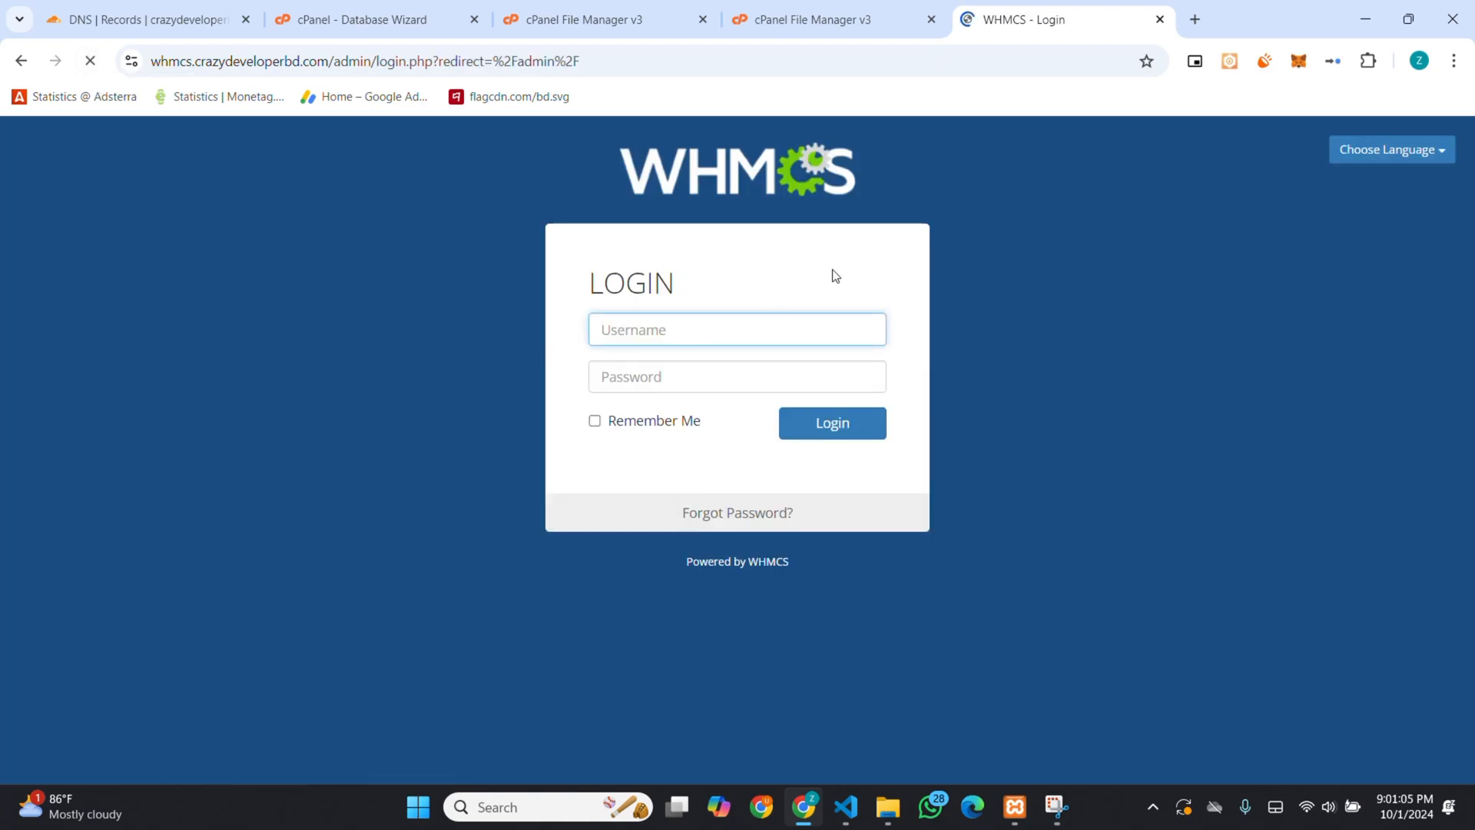
pyautogui.write('admin')
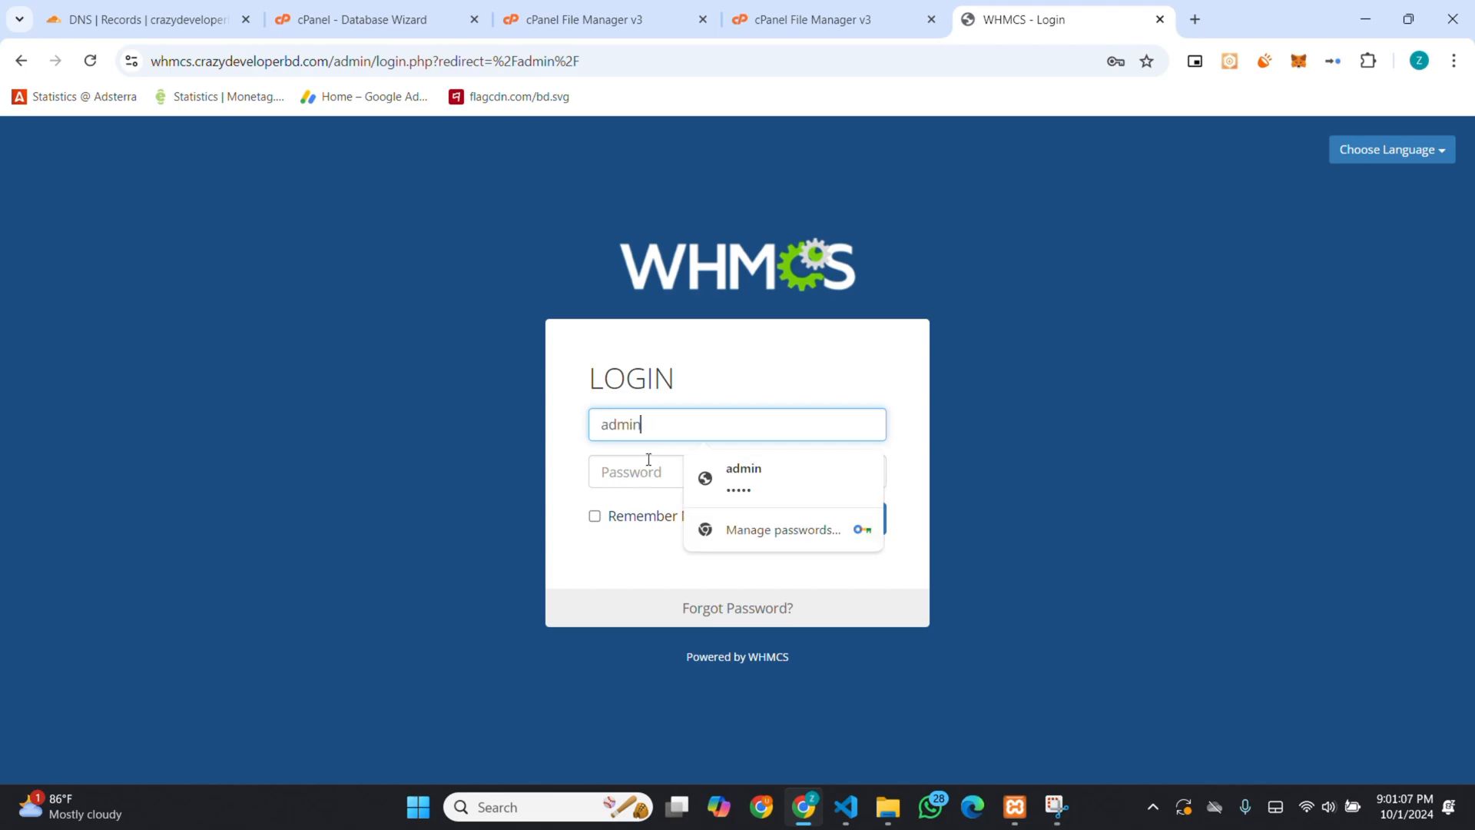
# - Log in as admin with Remember Me, then close the Getting Started Wizard and Chrome's password warning
pyautogui.click(648, 471)
pyautogui.write('admin')
pyautogui.click(657, 516)
pyautogui.click(807, 525)
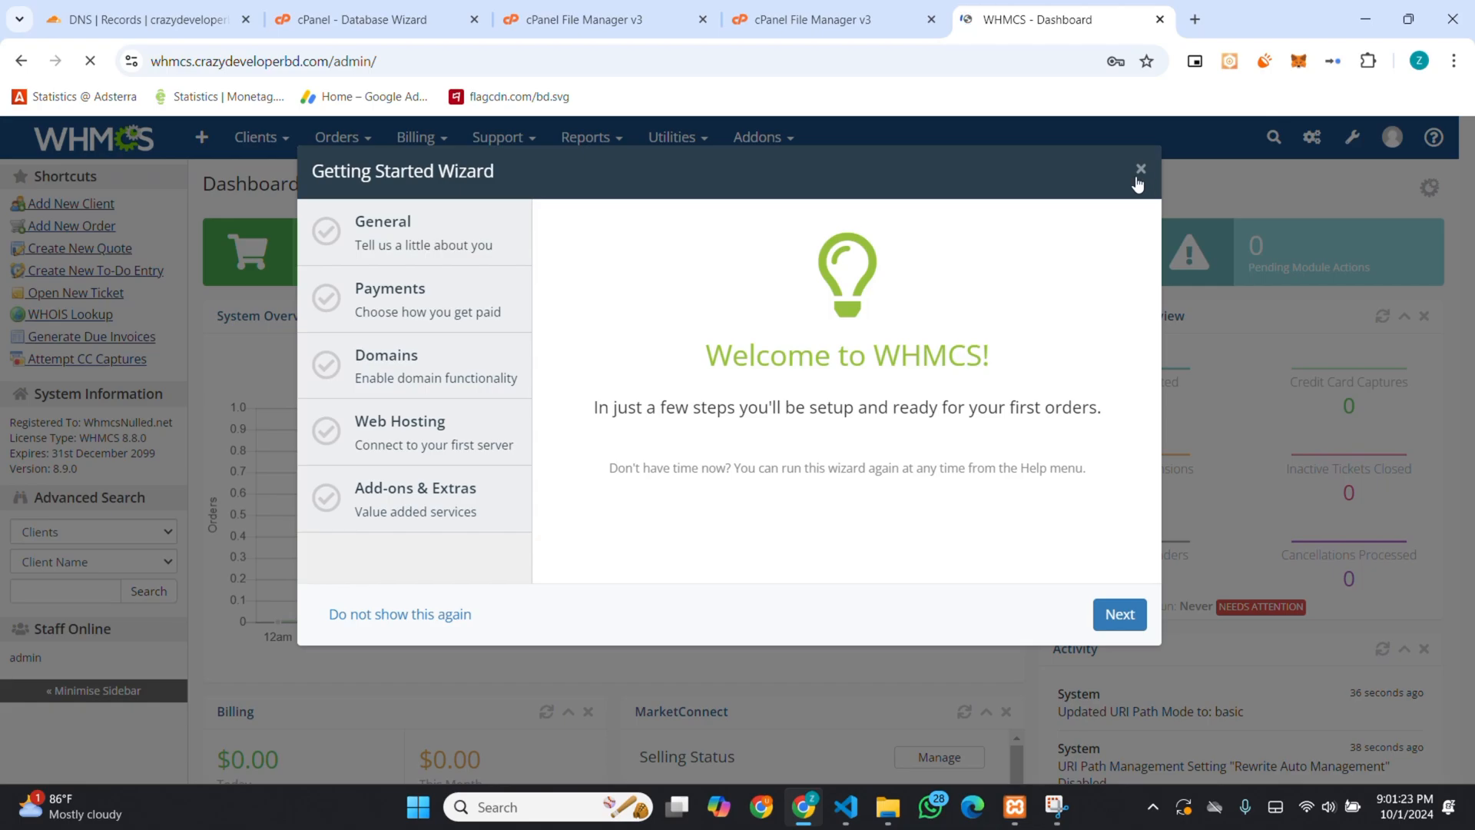
pyautogui.click(1142, 171)
pyautogui.scroll(-4, 651, 330)
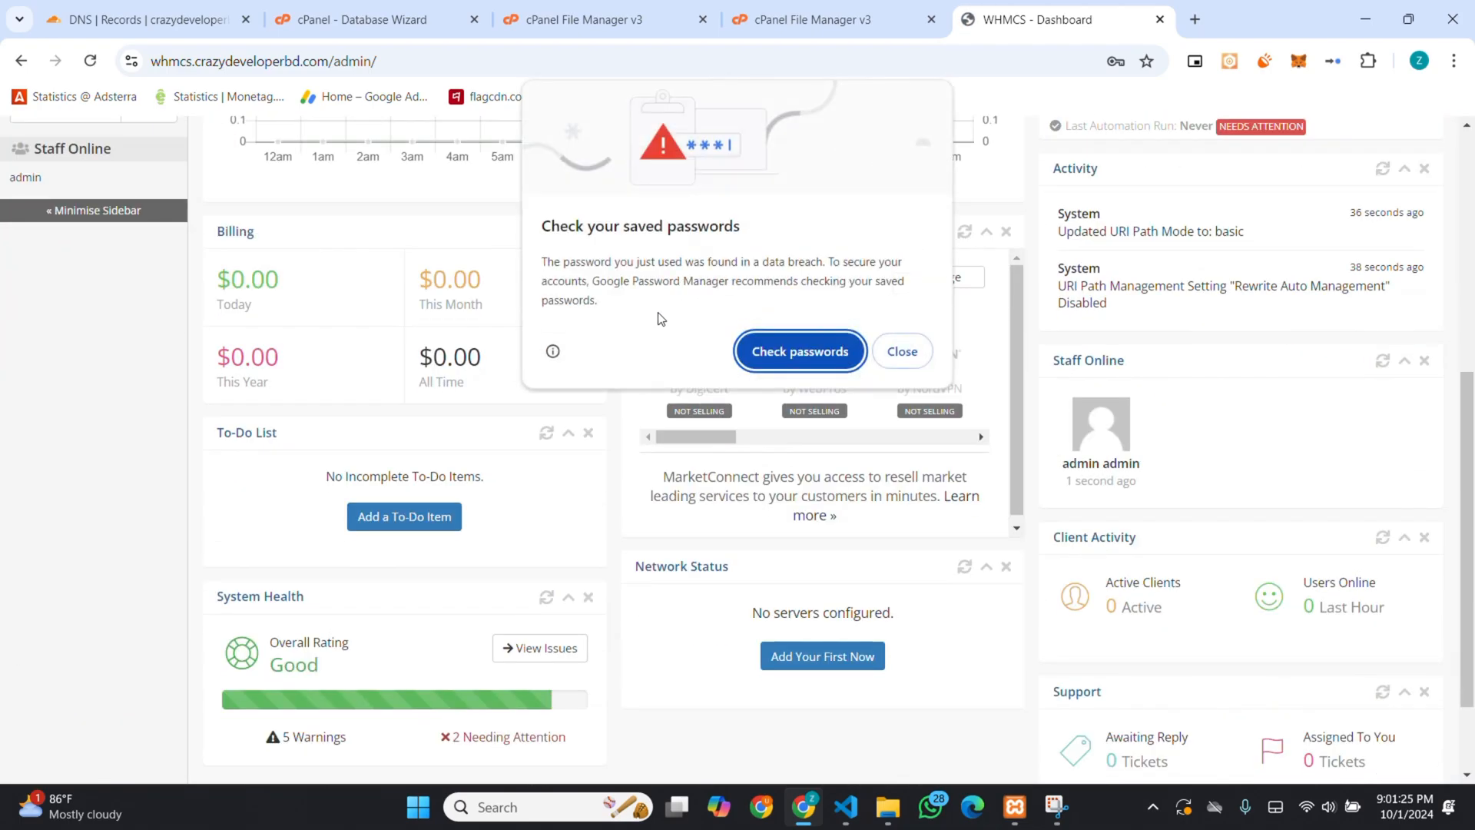
pyautogui.click(908, 358)
pyautogui.scroll(4, 909, 359)
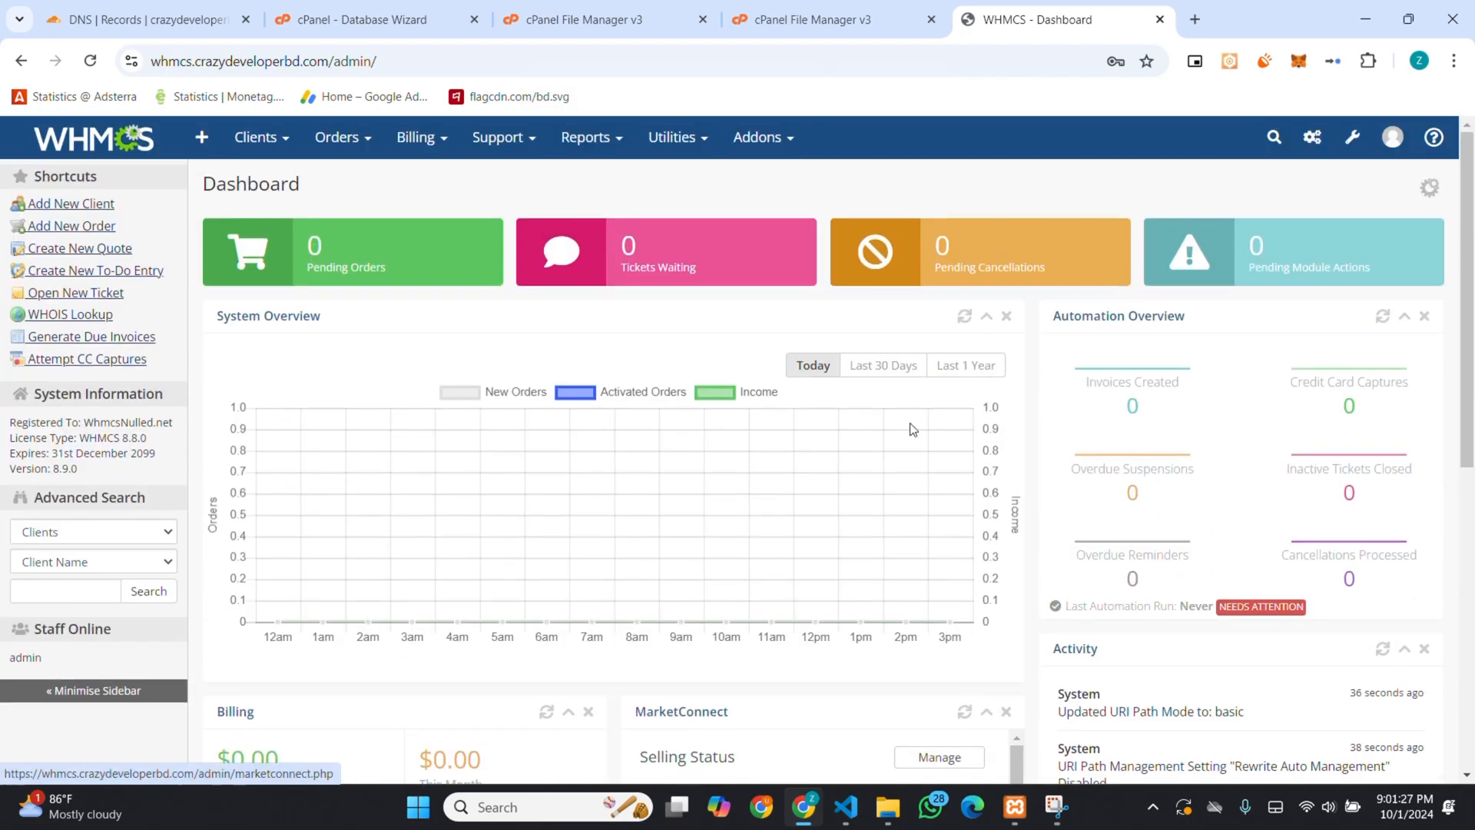
# - Load the WHMCS client Portal Home in a new tab and focus the domain search box
pyautogui.click(1187, 22)
pyautogui.write('wh')
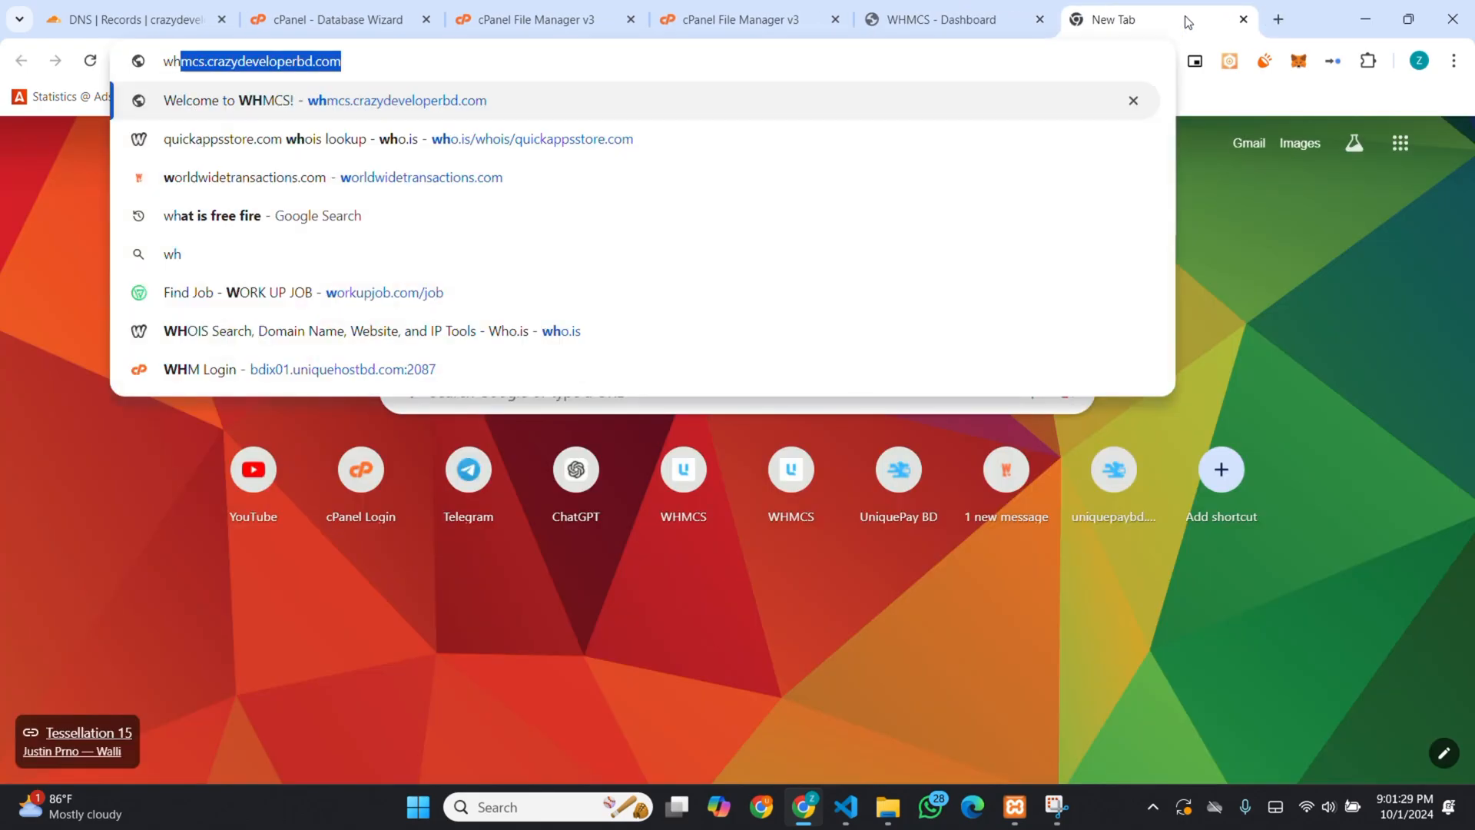
pyautogui.write('mcs')
pyautogui.press('Return')
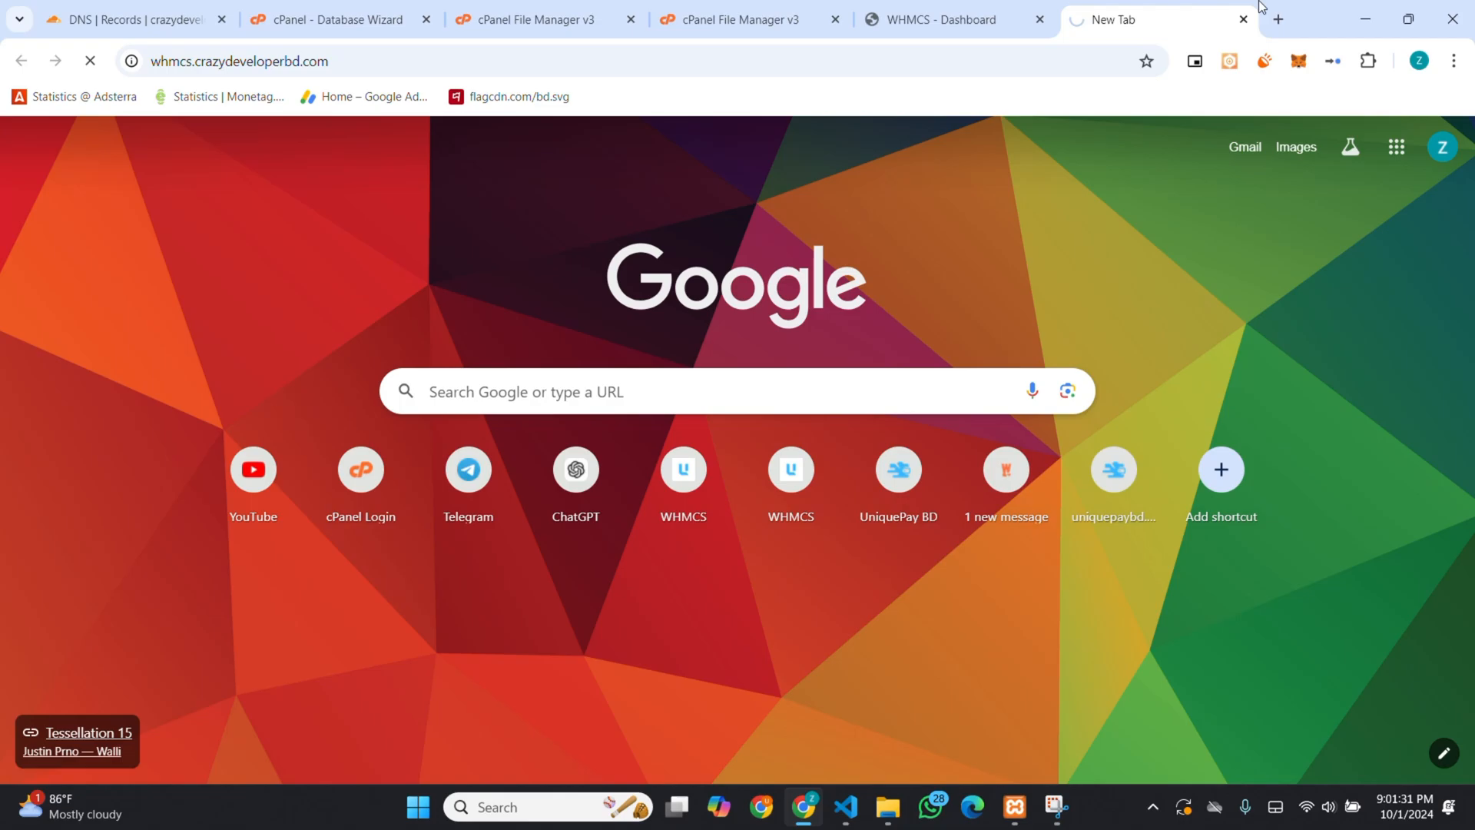
pyautogui.scroll(-5, 777, 197)
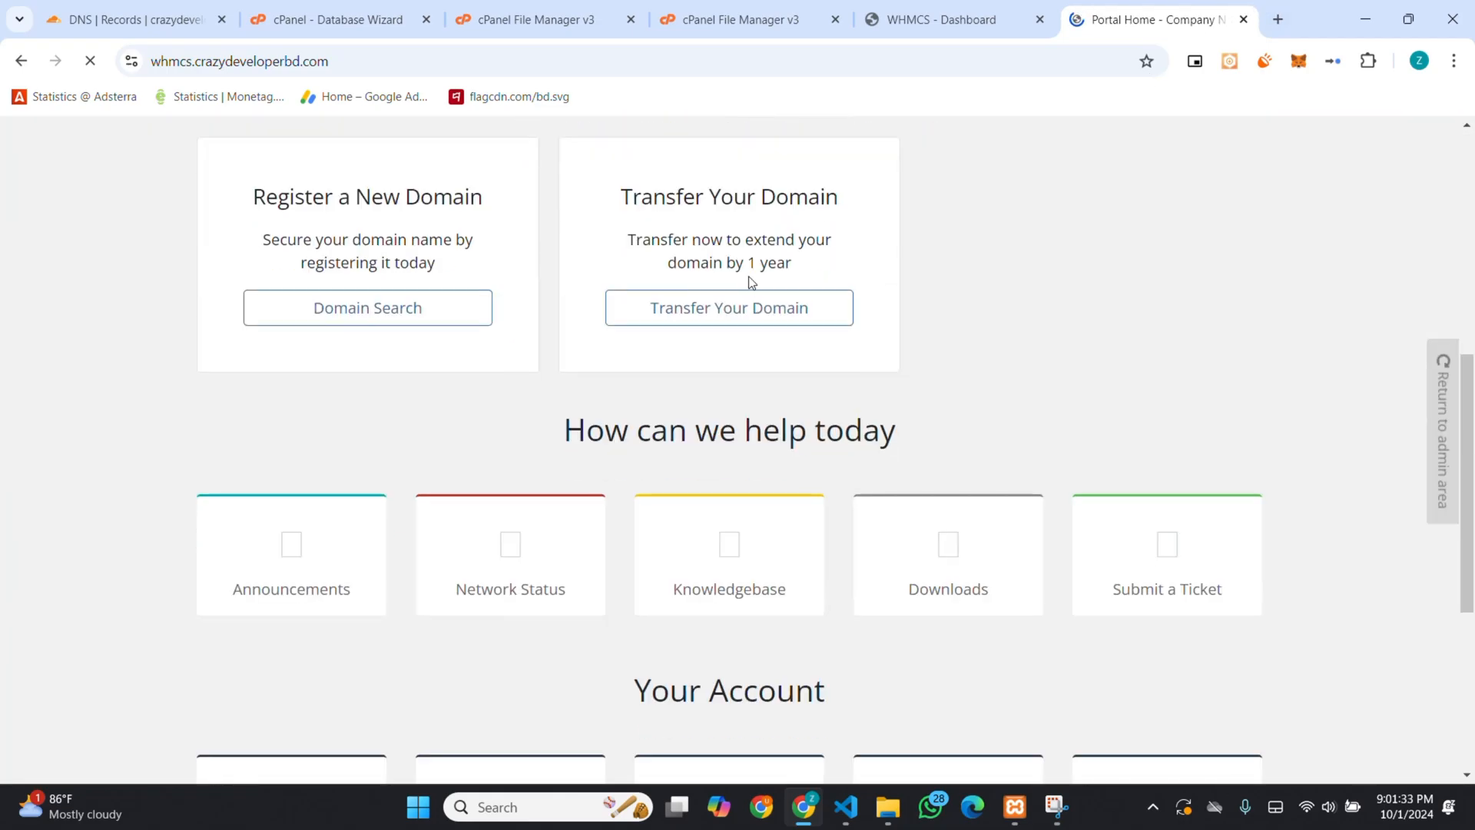
pyautogui.scroll(1, 747, 280)
pyautogui.scroll(2, 815, 287)
pyautogui.scroll(3, 814, 288)
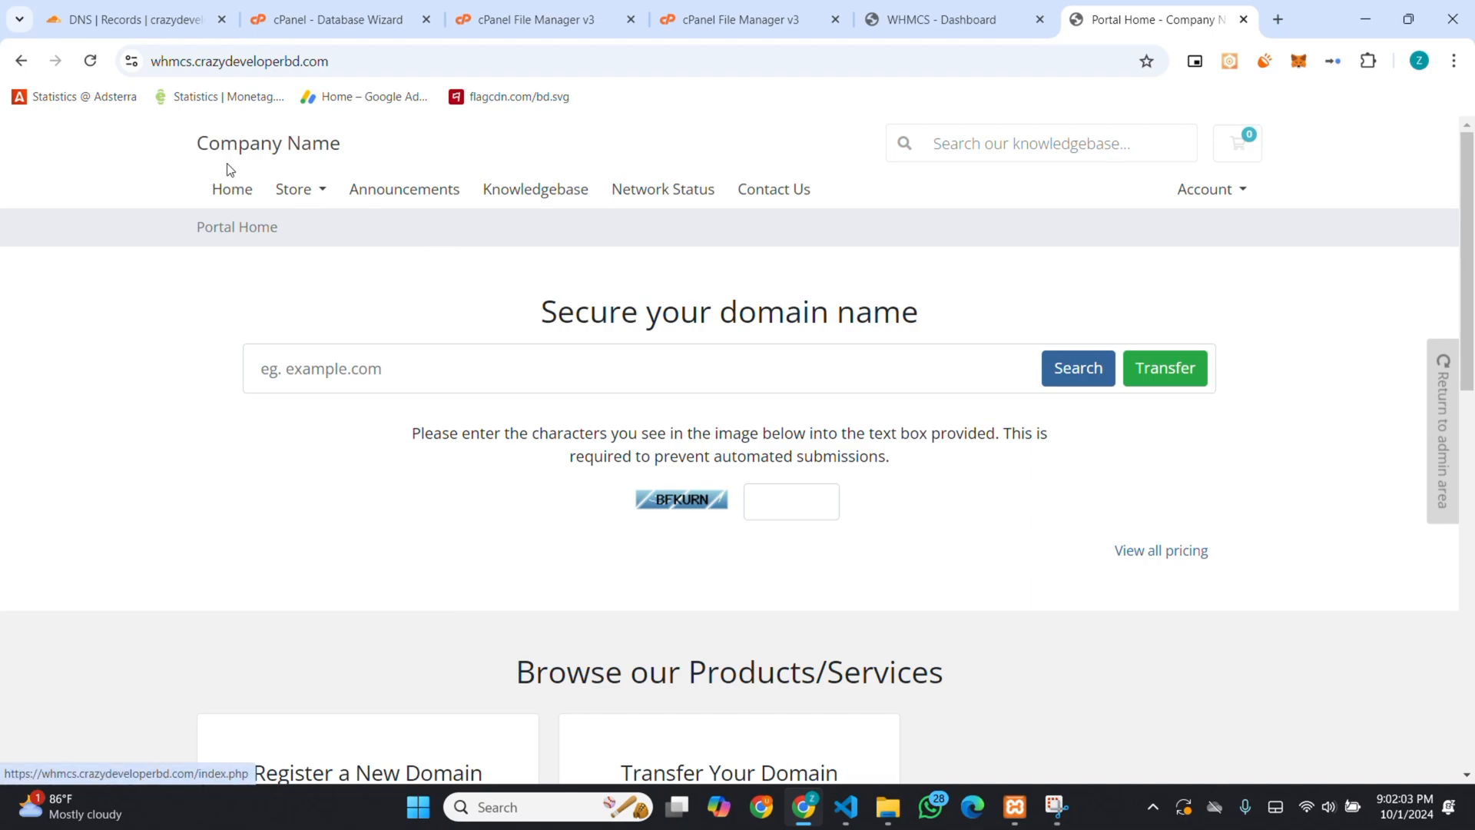
pyautogui.click(276, 373)
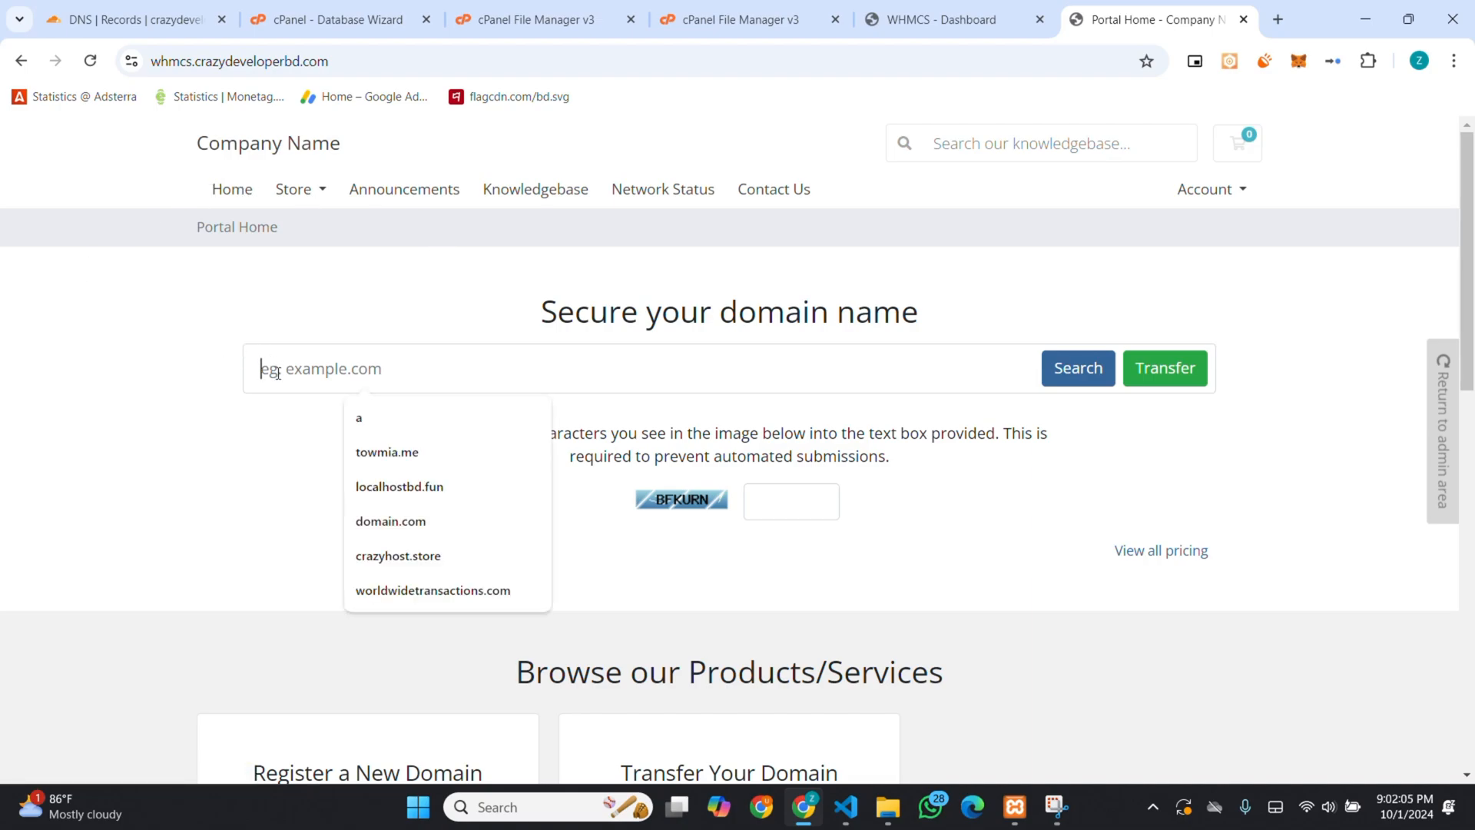